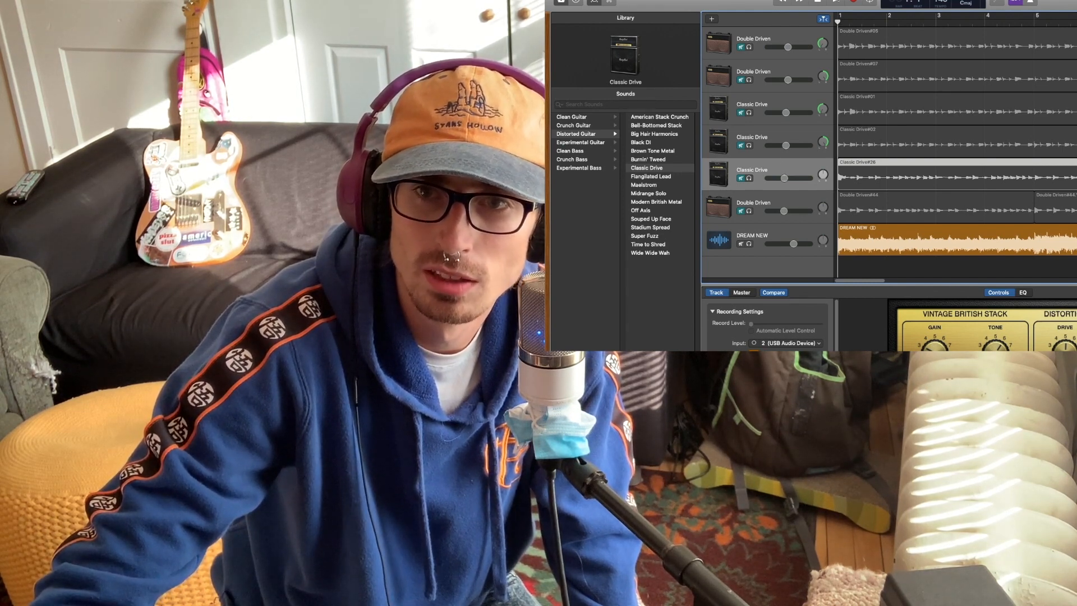
Play the DREAM NEW track with all guitar tracks muted and stop around bar 14
click(835, 1)
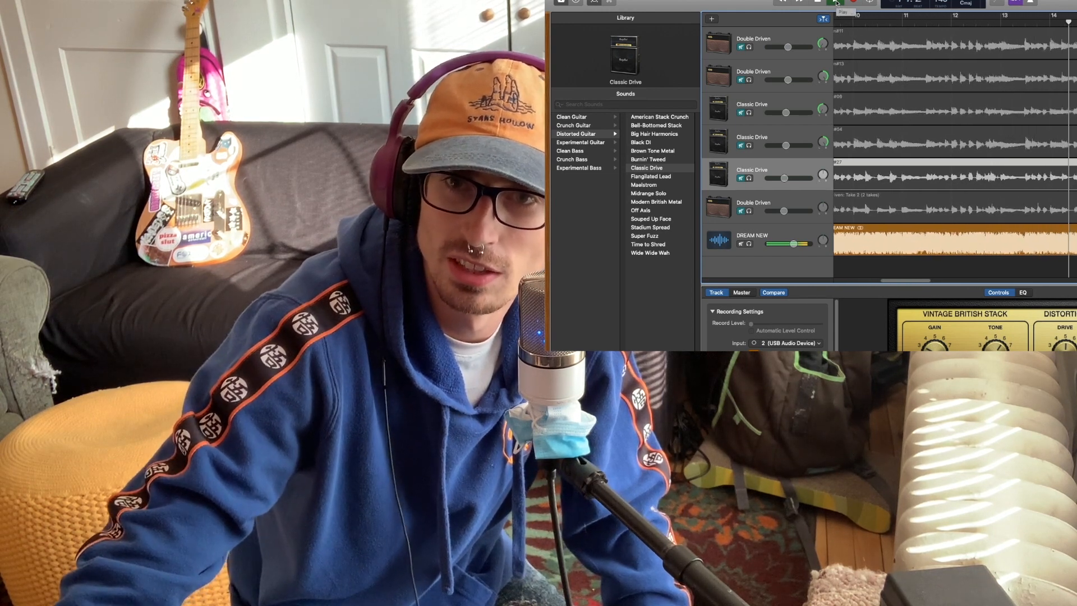
click(836, 3)
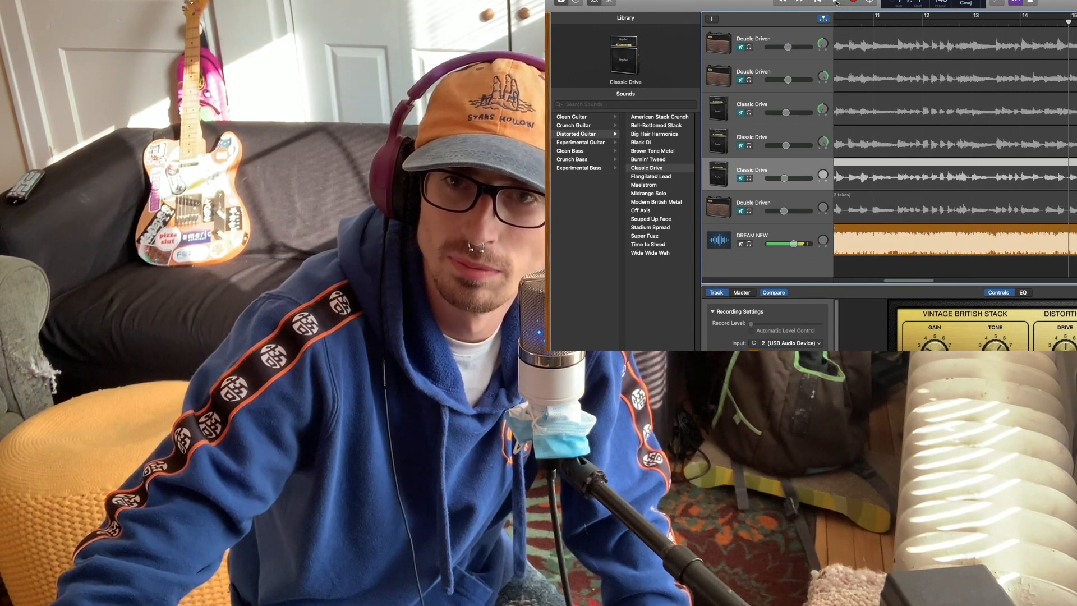
Mute DREAM NEW and leave only the first two Double Driven guitar tracks unmuted, playing them from the start of the song
click(740, 80)
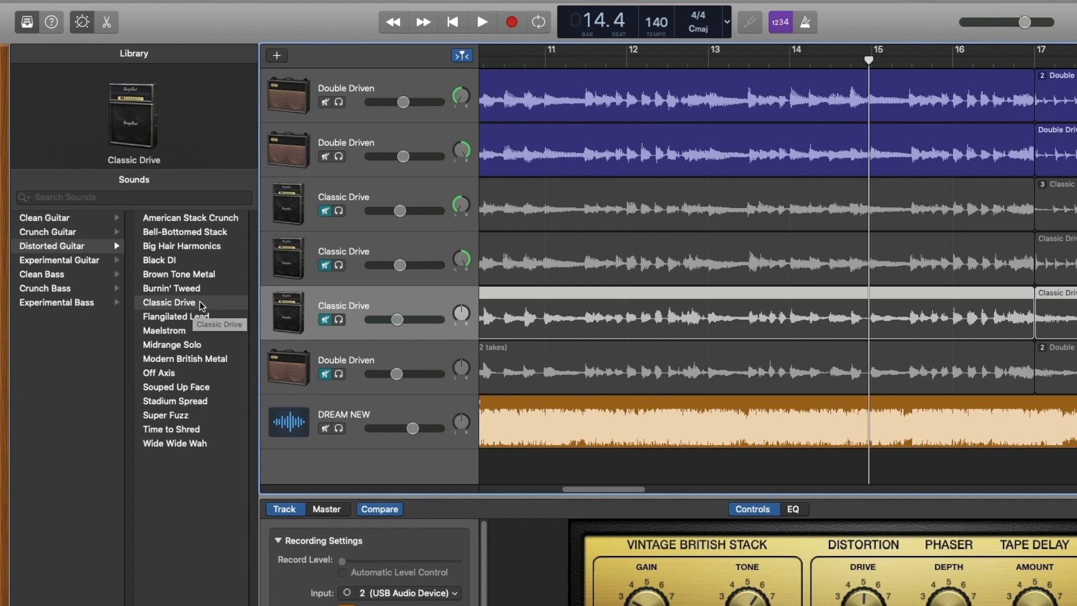
click(325, 374)
click(325, 320)
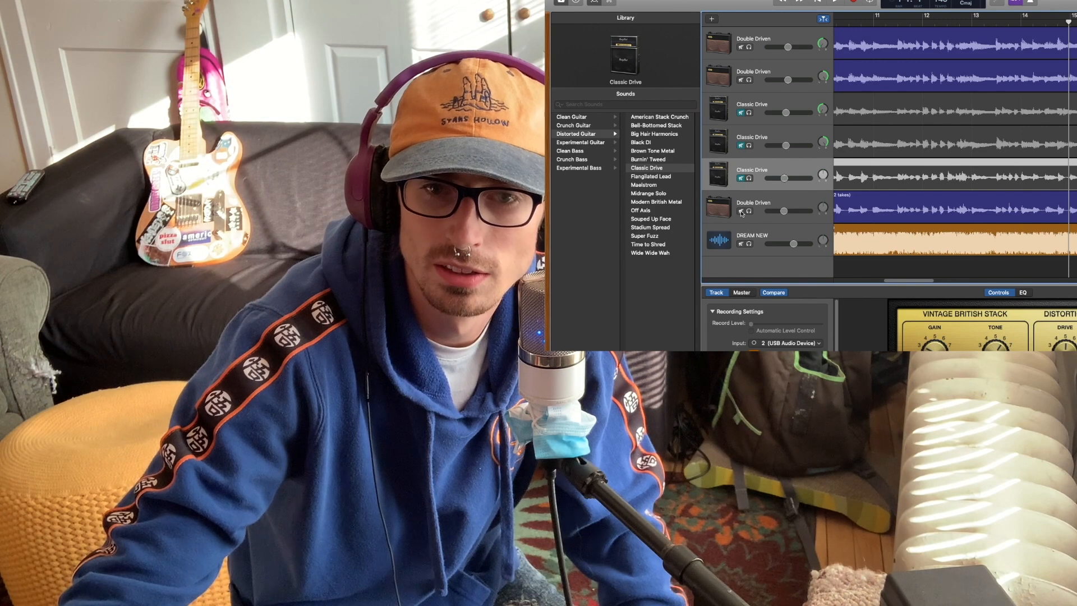
click(741, 212)
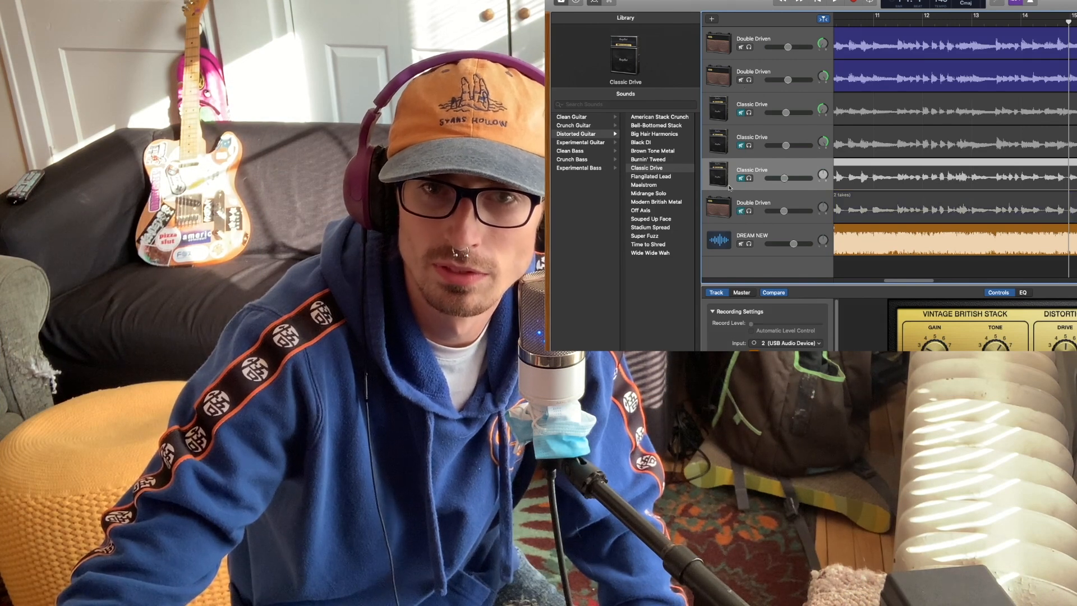
click(740, 244)
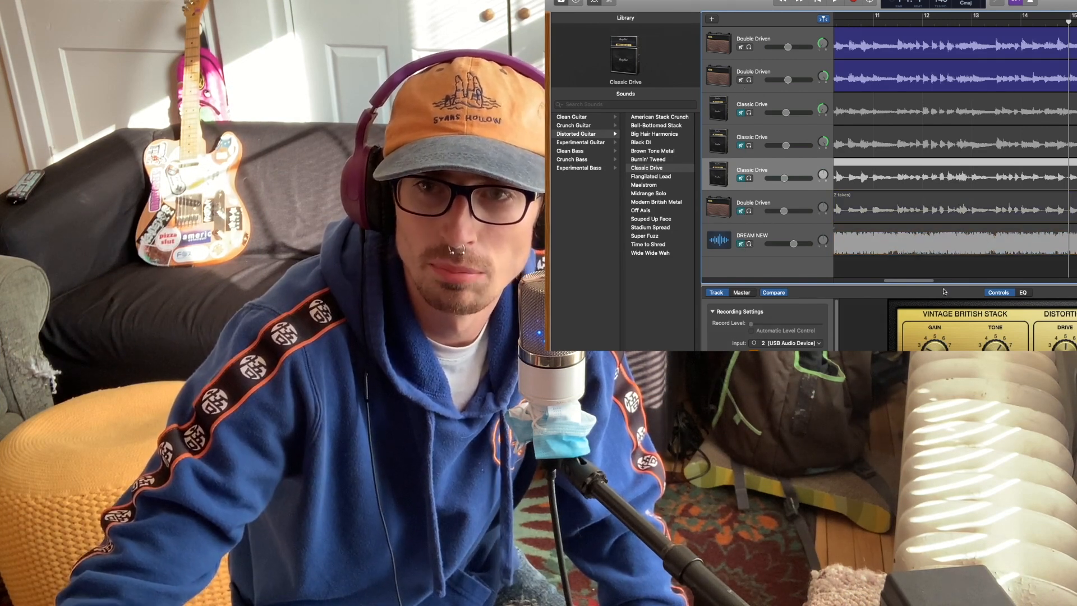
drag(909, 281, 861, 282)
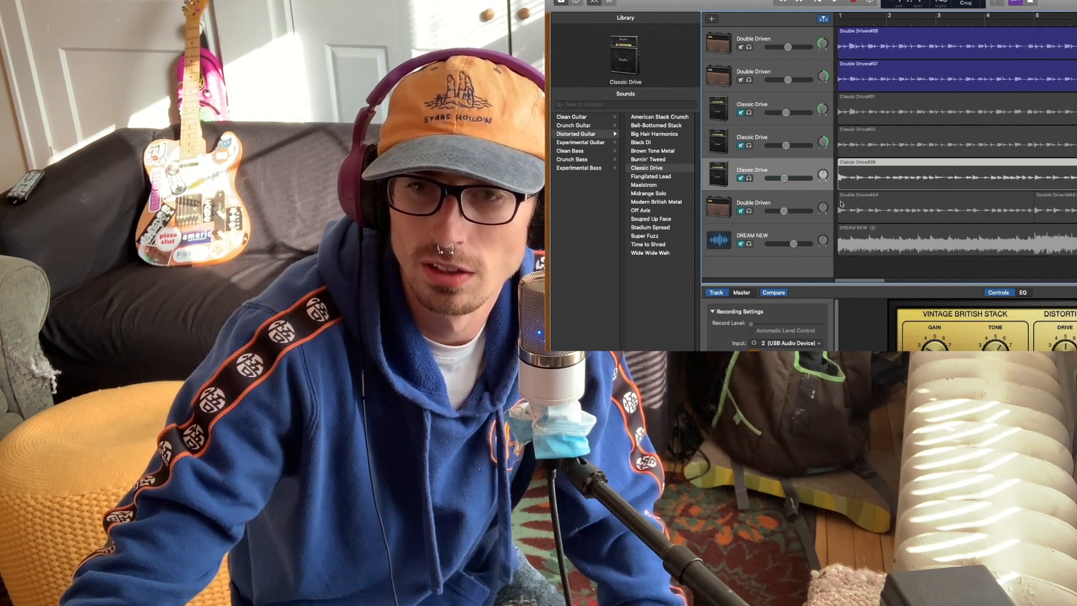
key(Return)
click(836, 2)
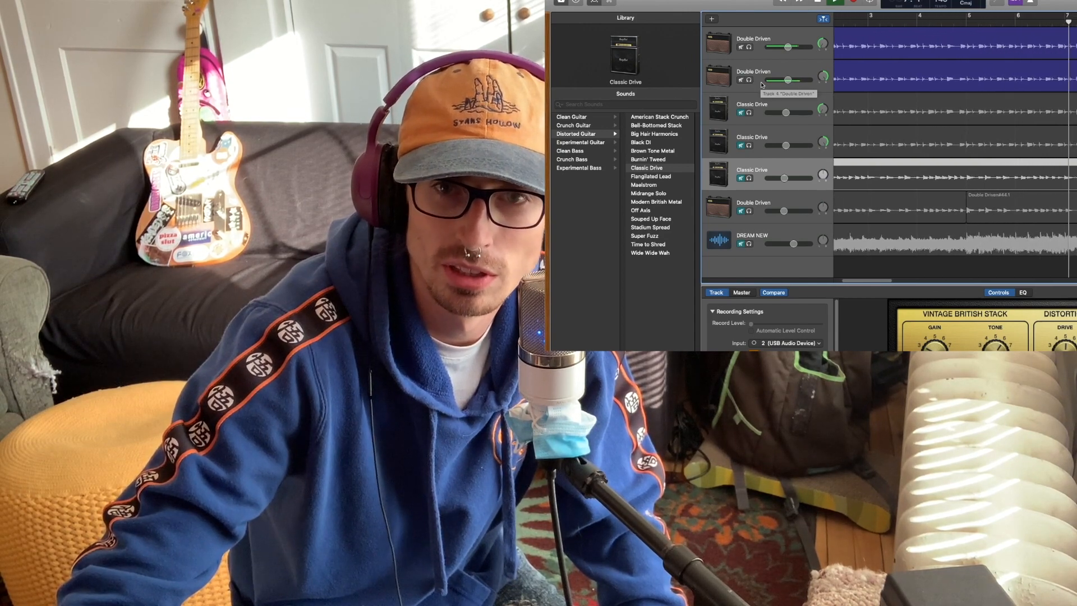
Audition the panned Classic Drive pair alone, followed by the remaining Classic Drive and Double Driven pair, by switching track mutes during playback
click(741, 79)
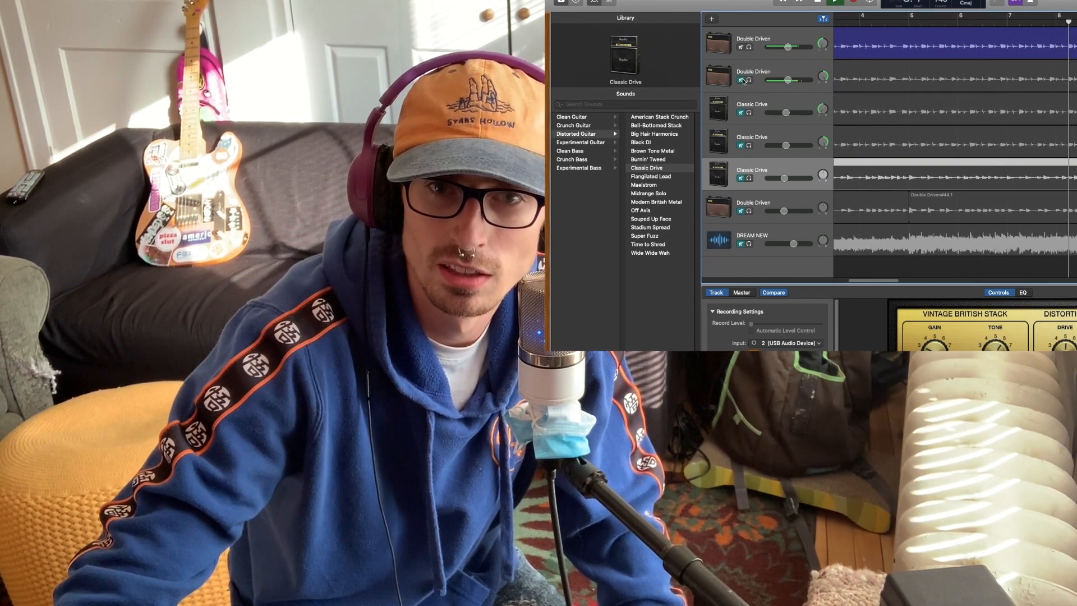
click(741, 113)
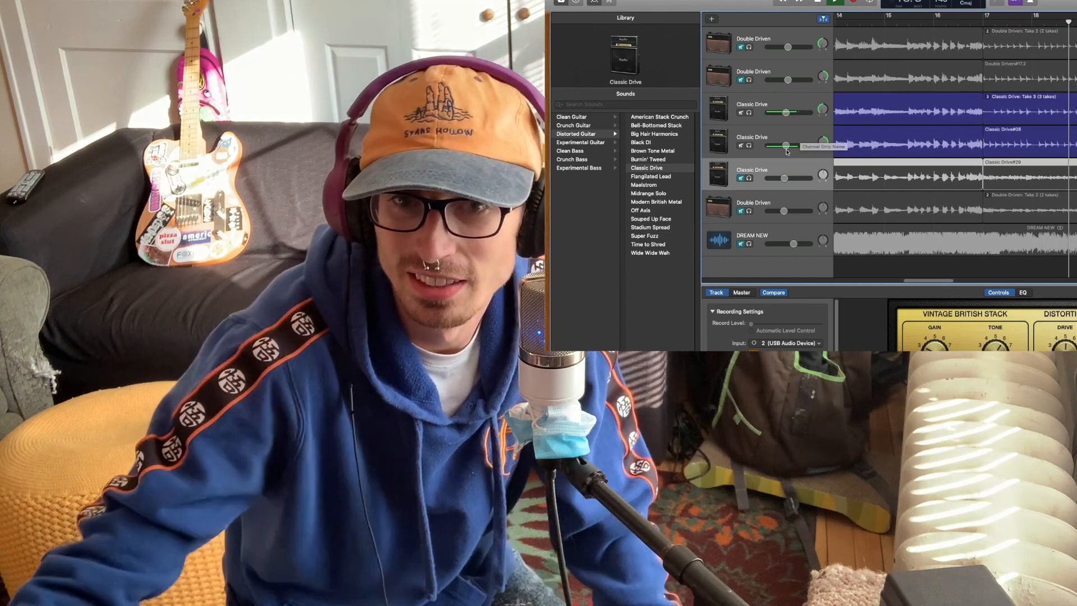
click(740, 147)
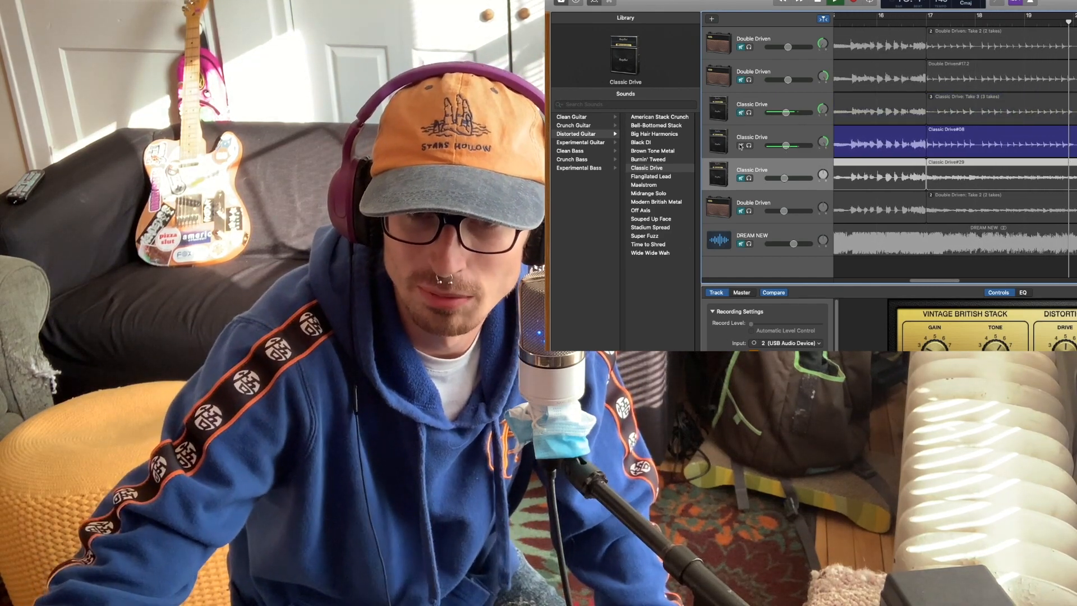
click(740, 146)
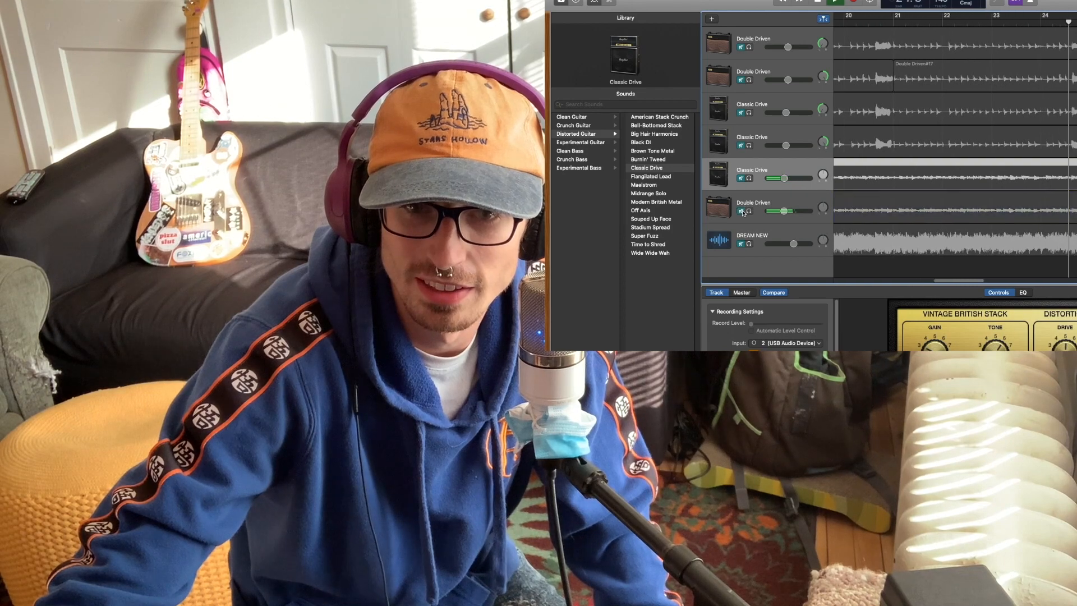
Unmute DREAM NEW with all guitar tracks muted and restart playback from the beginning of the song
click(741, 244)
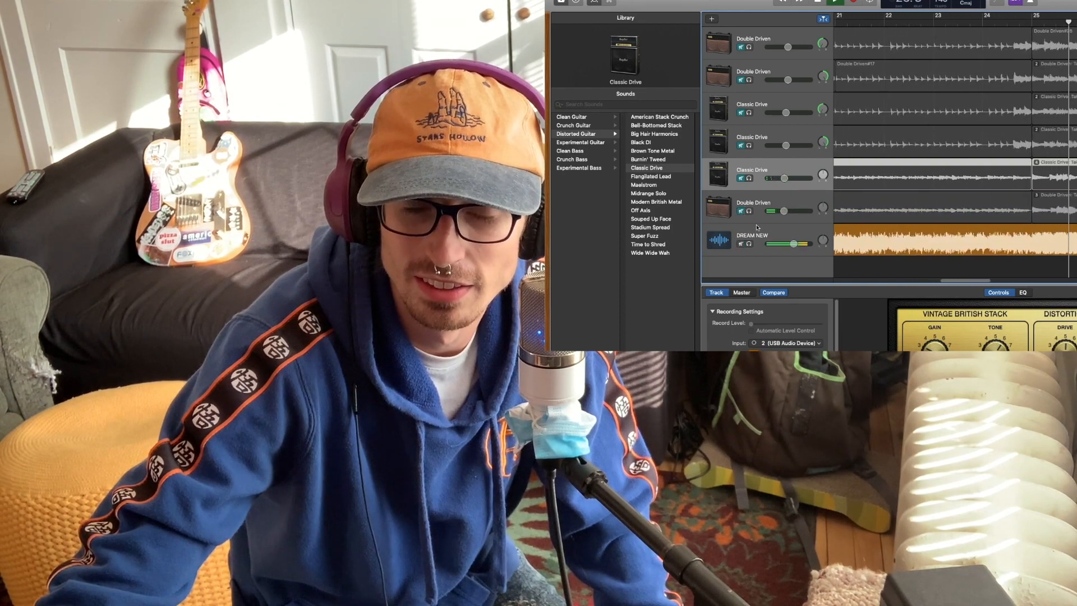
key(space)
key(Return)
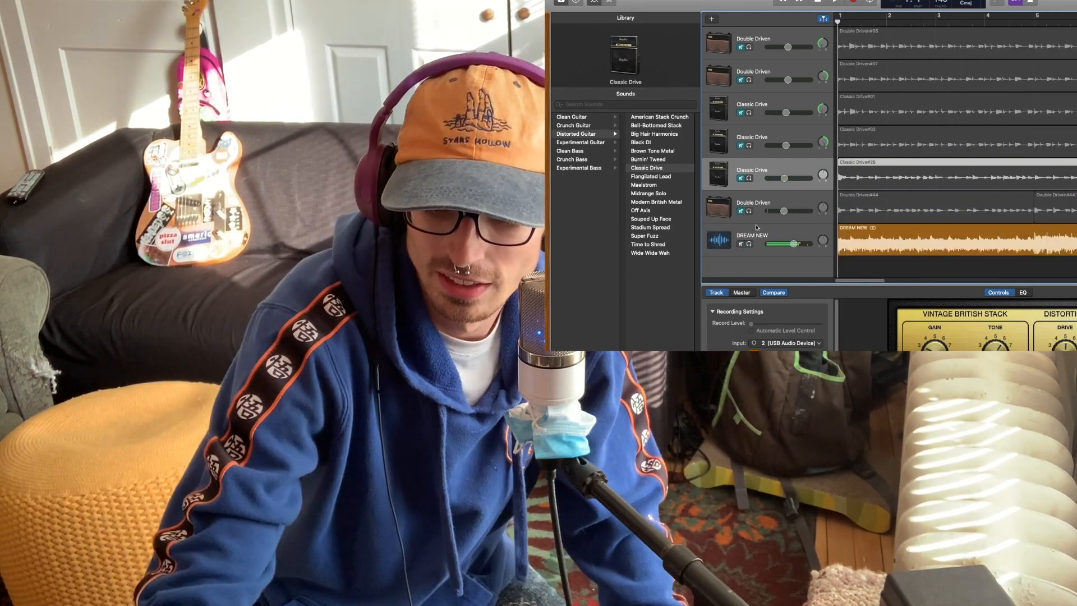
key(space)
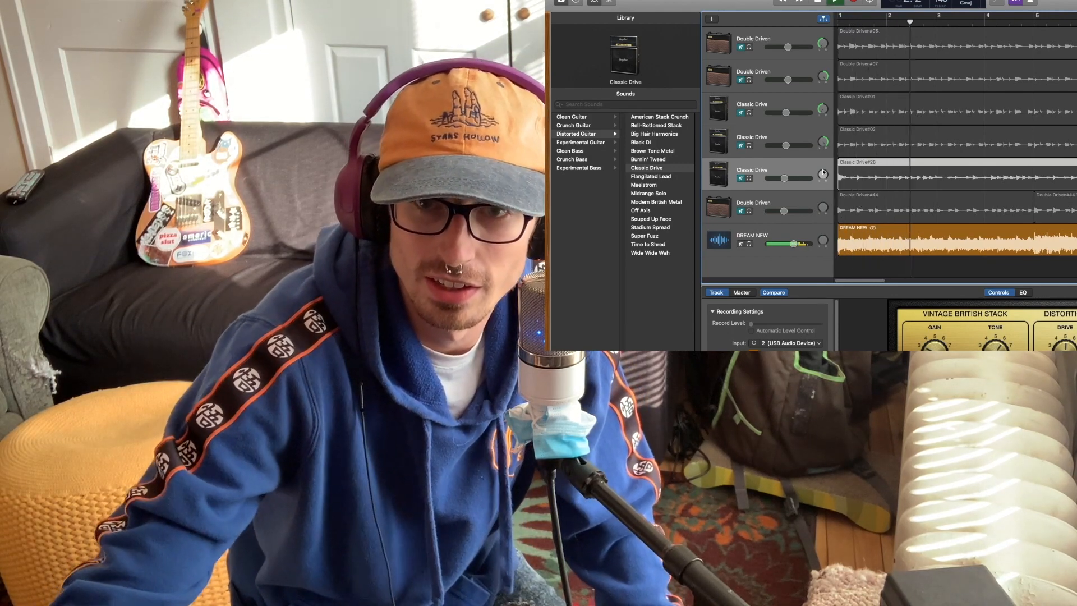
Unmute all six guitar tracks over DREAM NEW during playback, raise DREAM NEW's volume slightly and stop playback
click(740, 48)
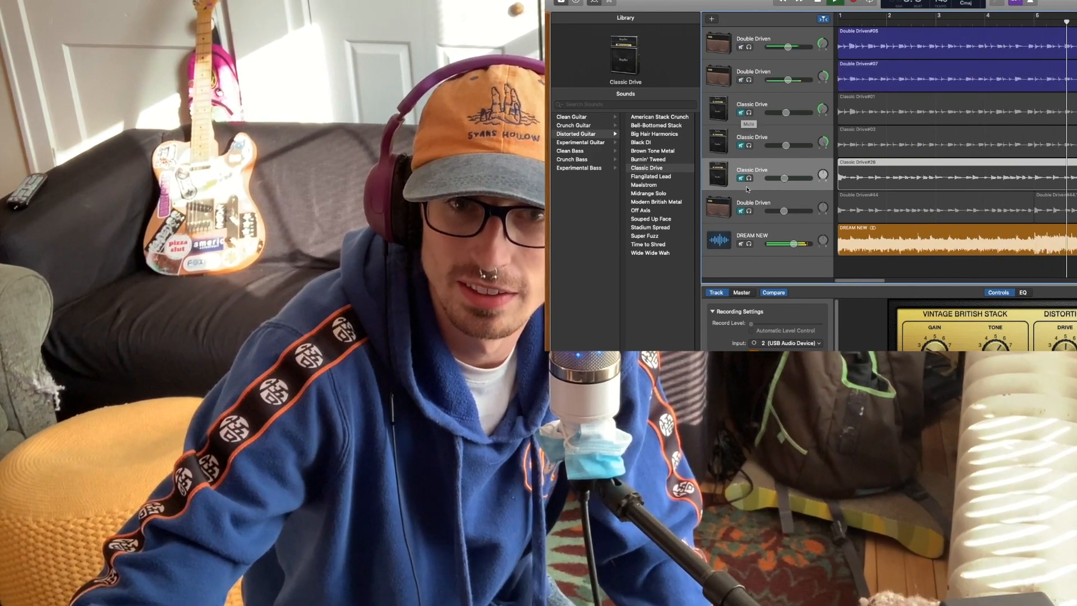
click(740, 211)
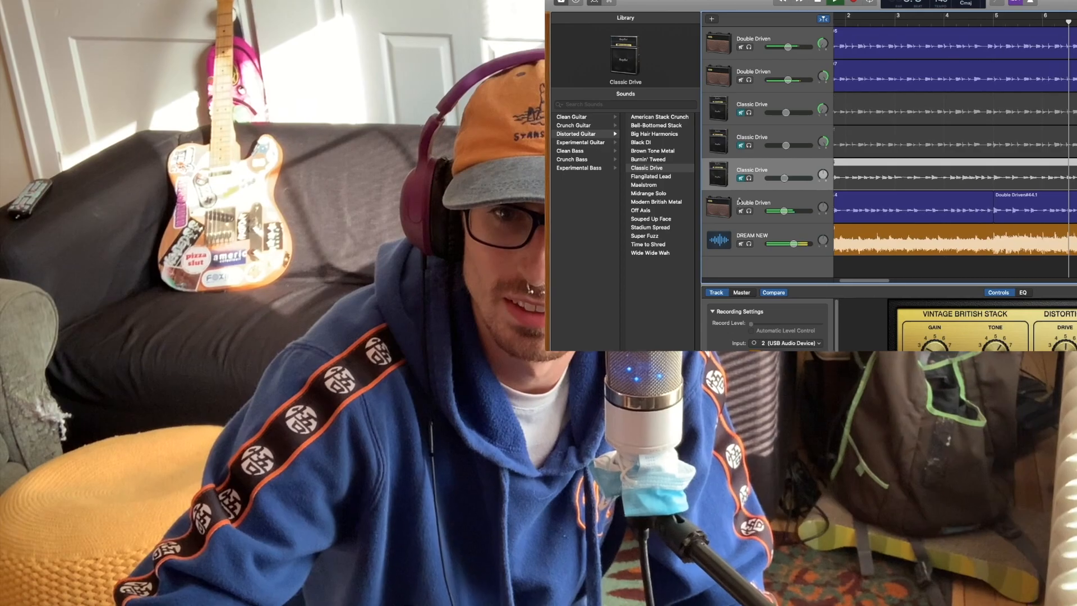
click(741, 178)
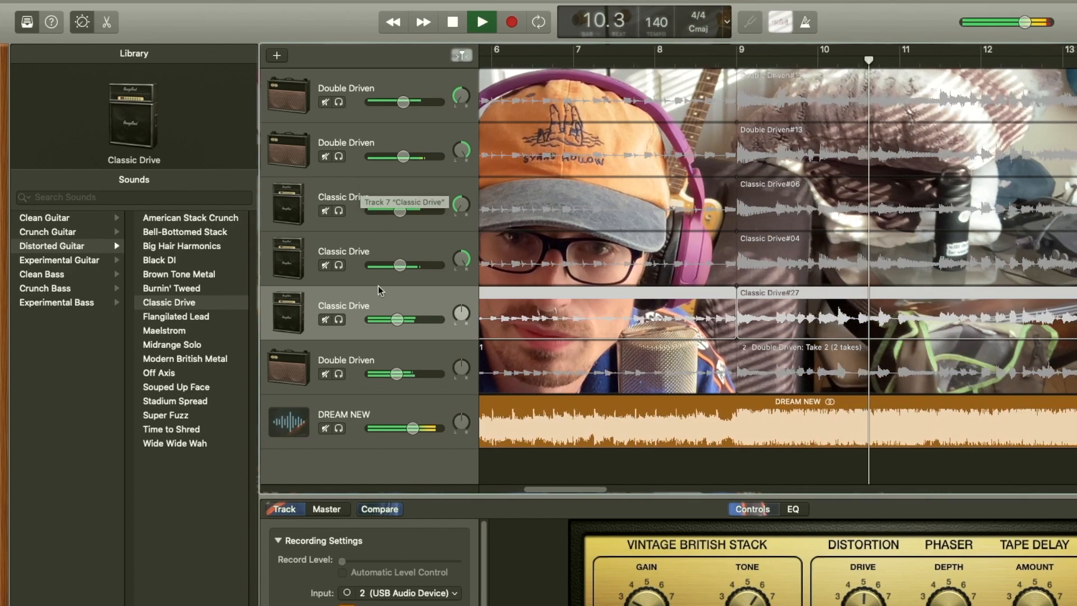
drag(412, 428, 414, 428)
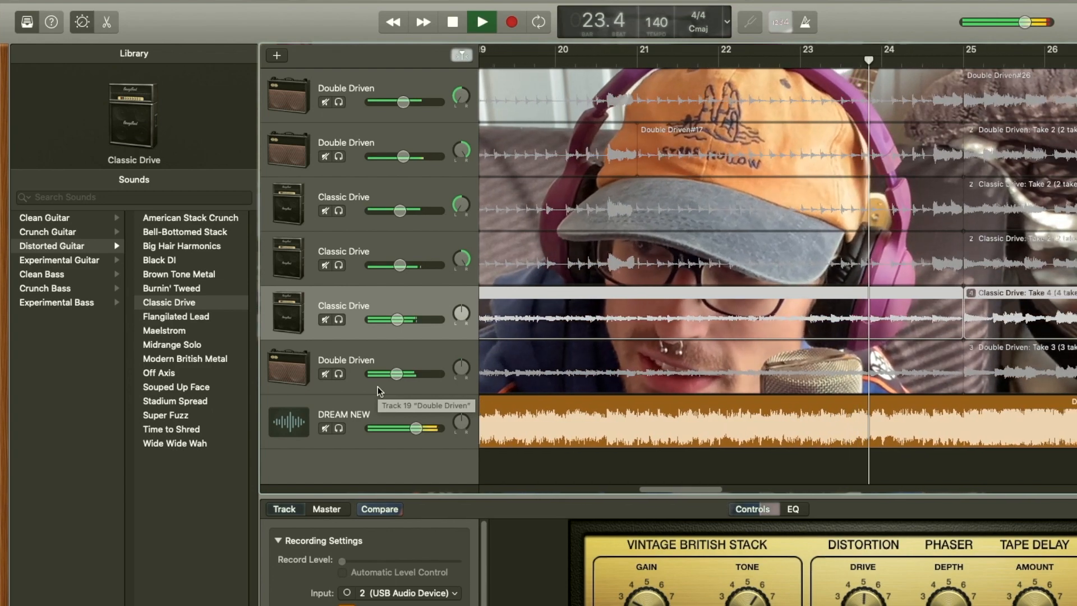
key(space)
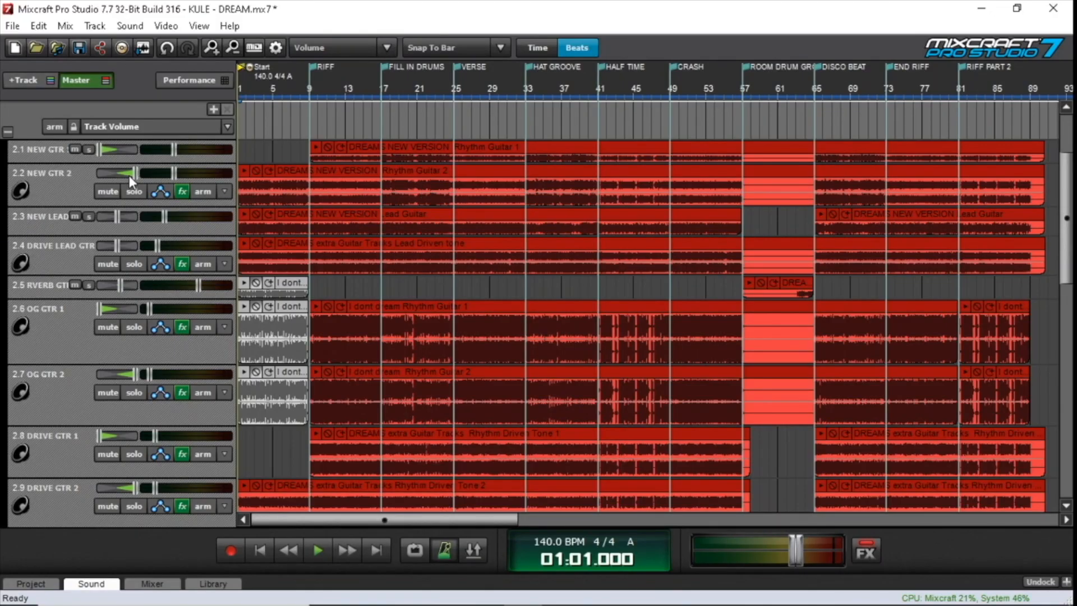
In Mixcraft Pro Studio, look over the guitar tracks in the GTRS group and increase the height of the NEW GTR 1 track
scroll(108, 191, down, 3)
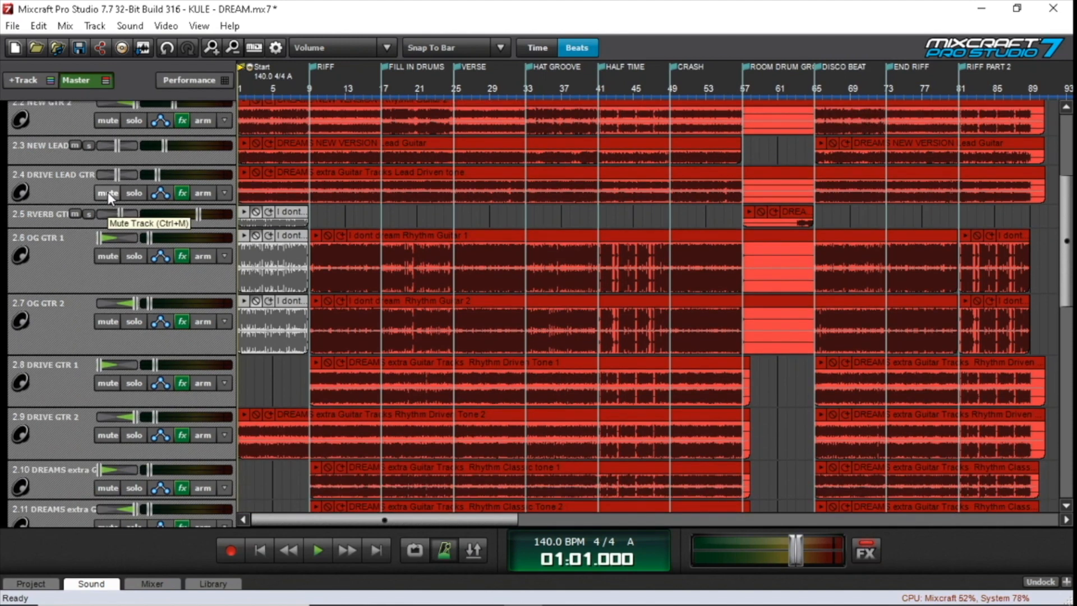
scroll(107, 192, down, 2)
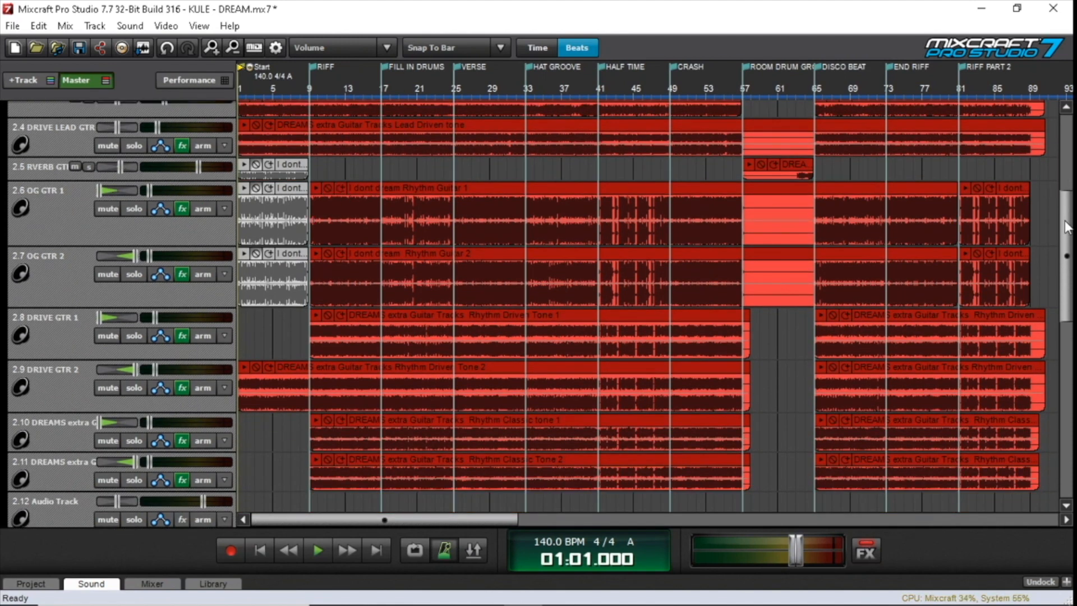
drag(1071, 227, 1072, 157)
scroll(38, 230, up, 1)
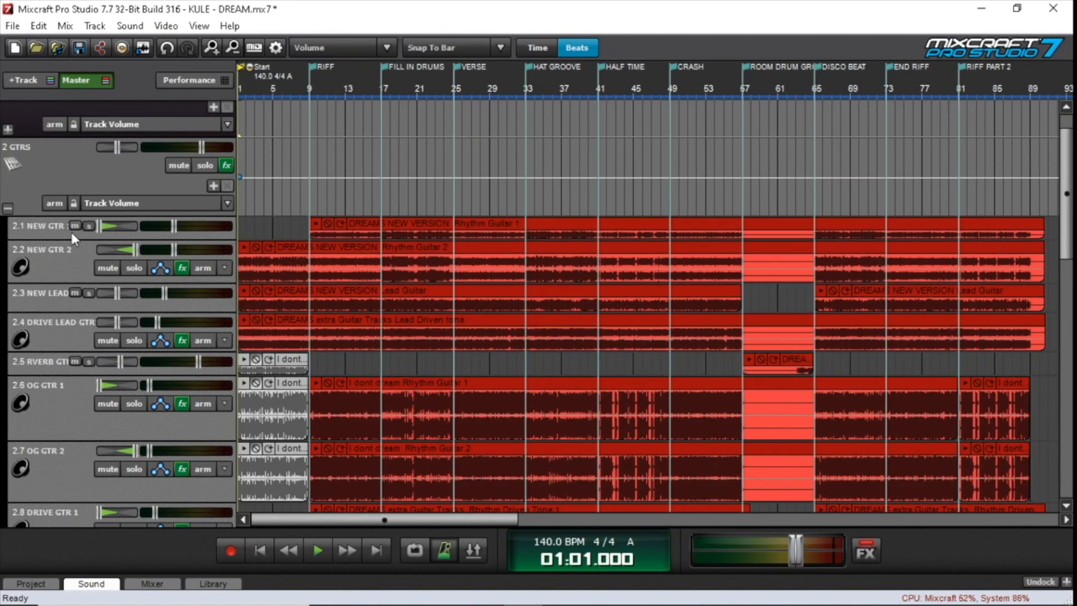
drag(69, 236, 70, 265)
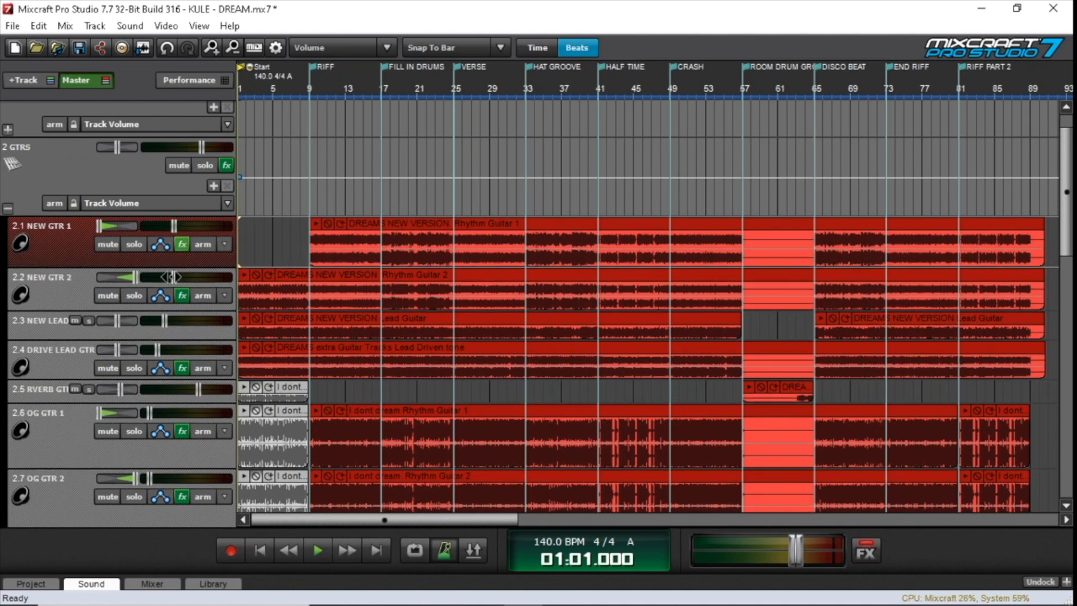
Review the effect list of the GTRS group track and close it
click(220, 166)
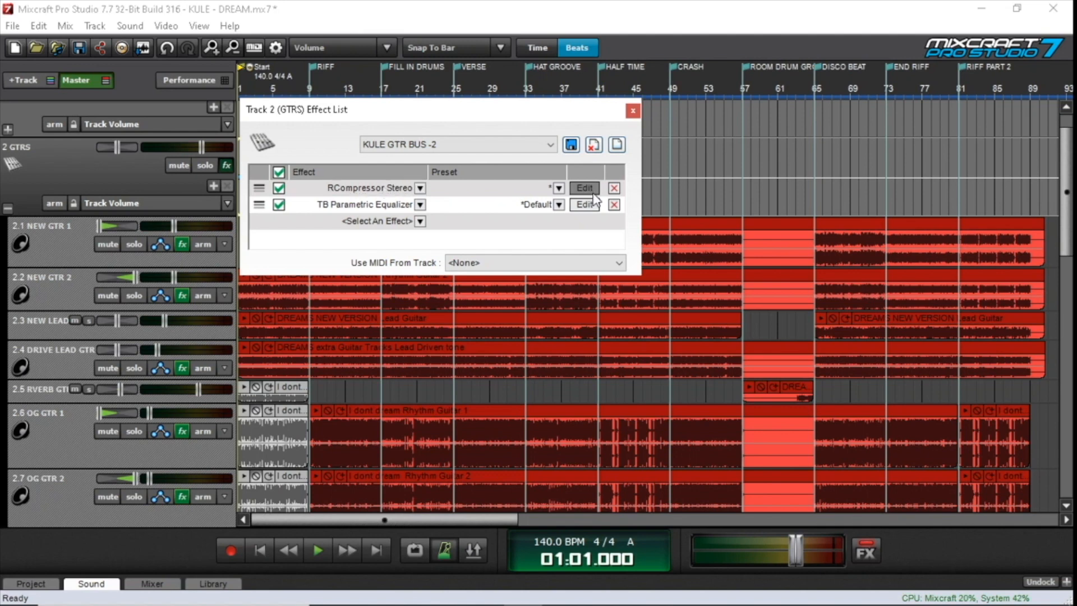
click(634, 111)
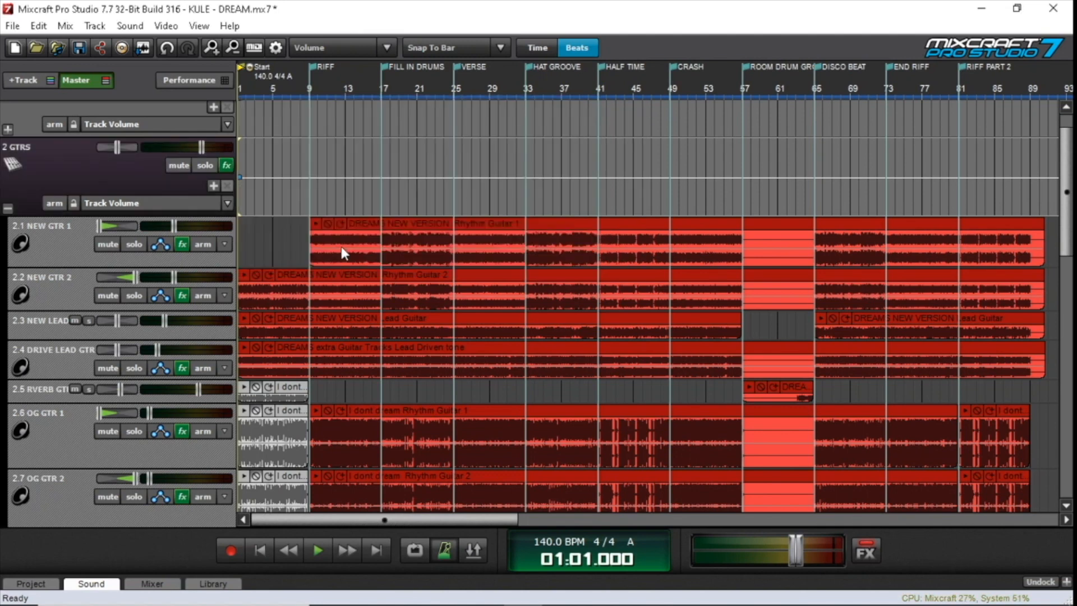
Solo NEW GTR 1 with its pan centred and play it from the RIFF marker at bar 9 to about bar 14
click(83, 241)
drag(100, 226, 117, 226)
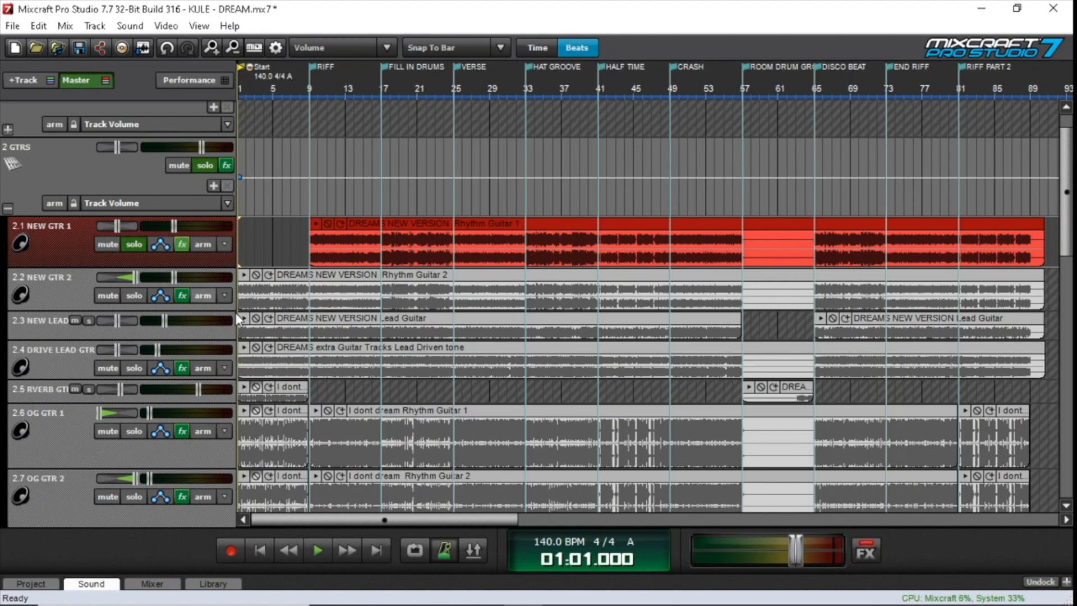
click(306, 206)
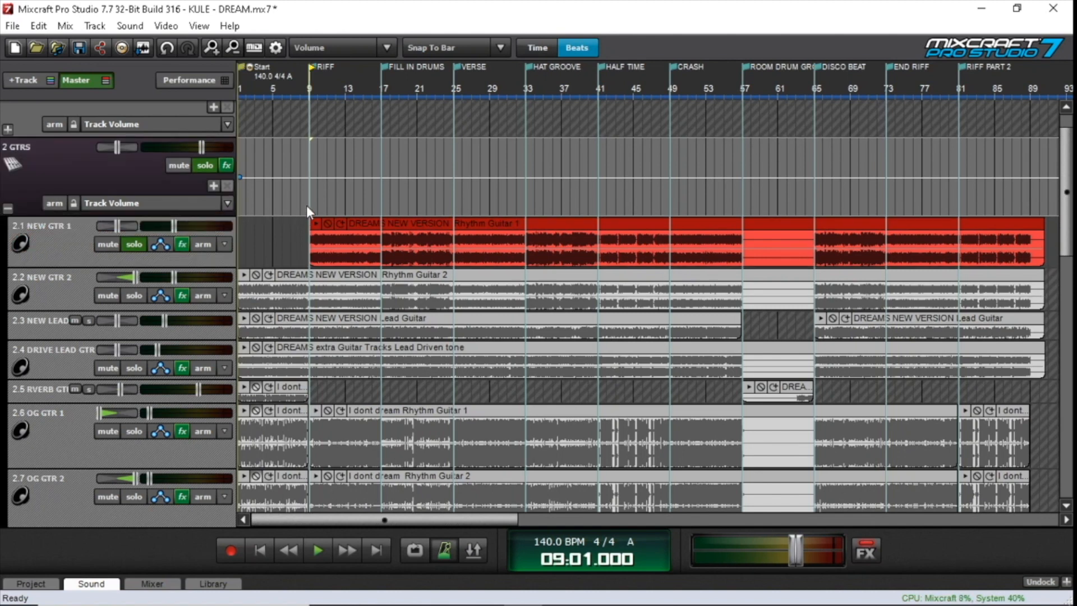
key(space)
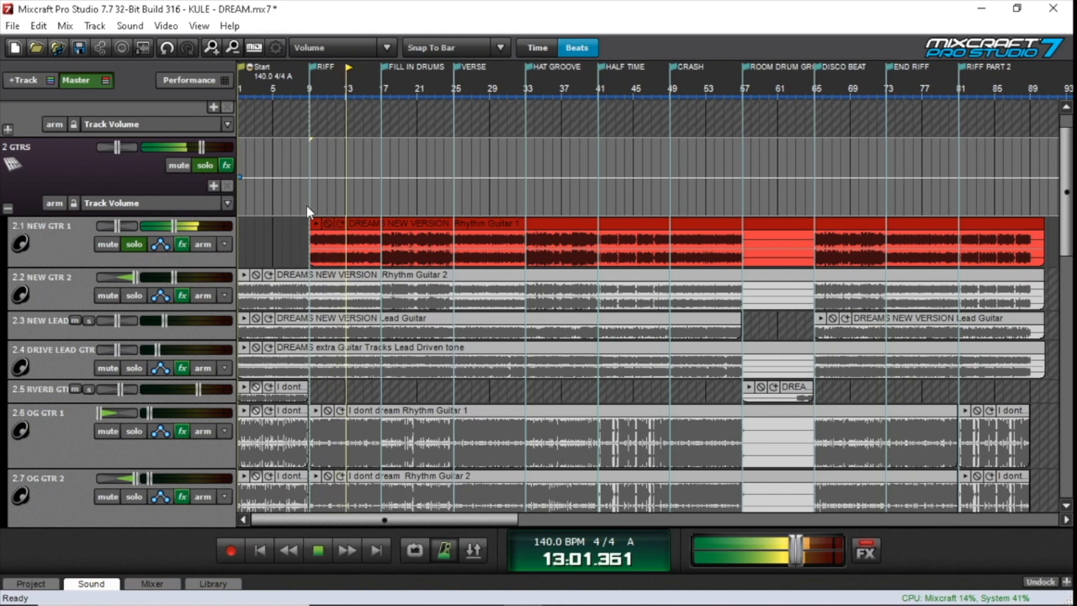
click(318, 550)
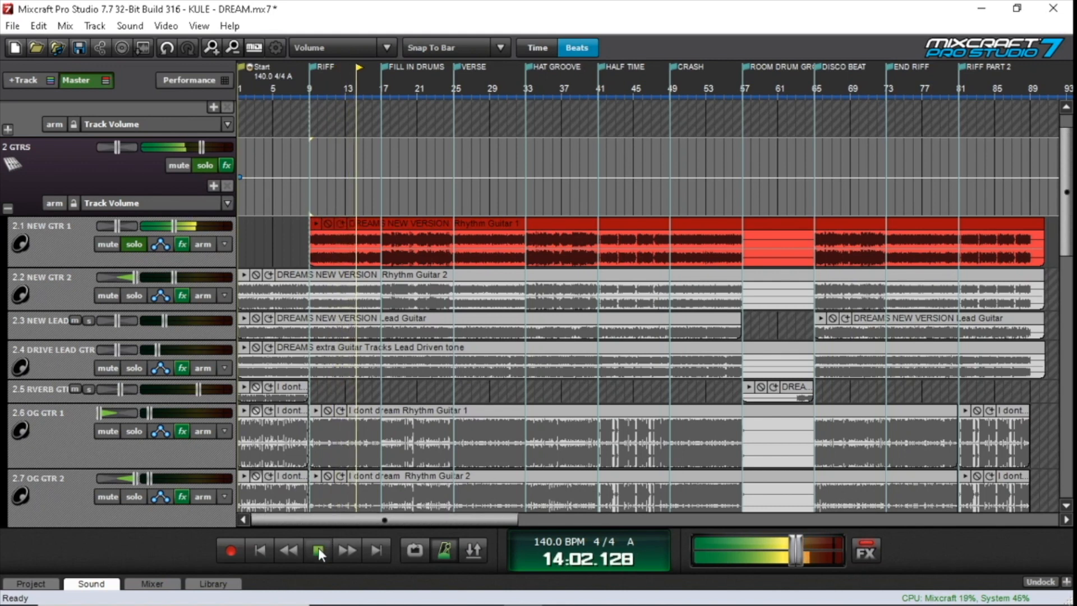
Open the first TB Parametric Equalizer in NEW GTR 1's effect list to examine its curve
click(183, 248)
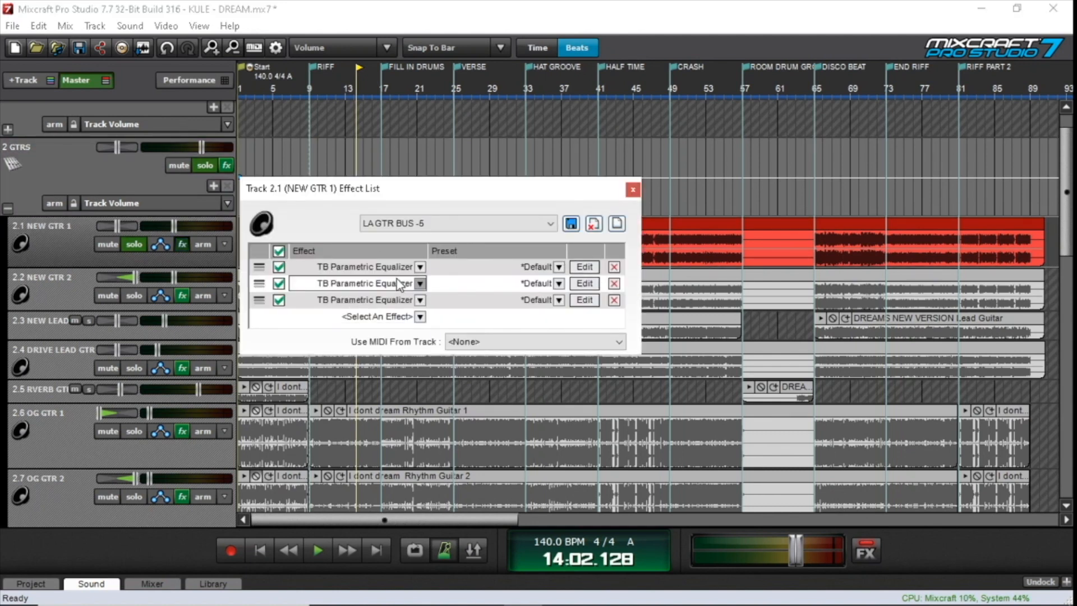
click(586, 269)
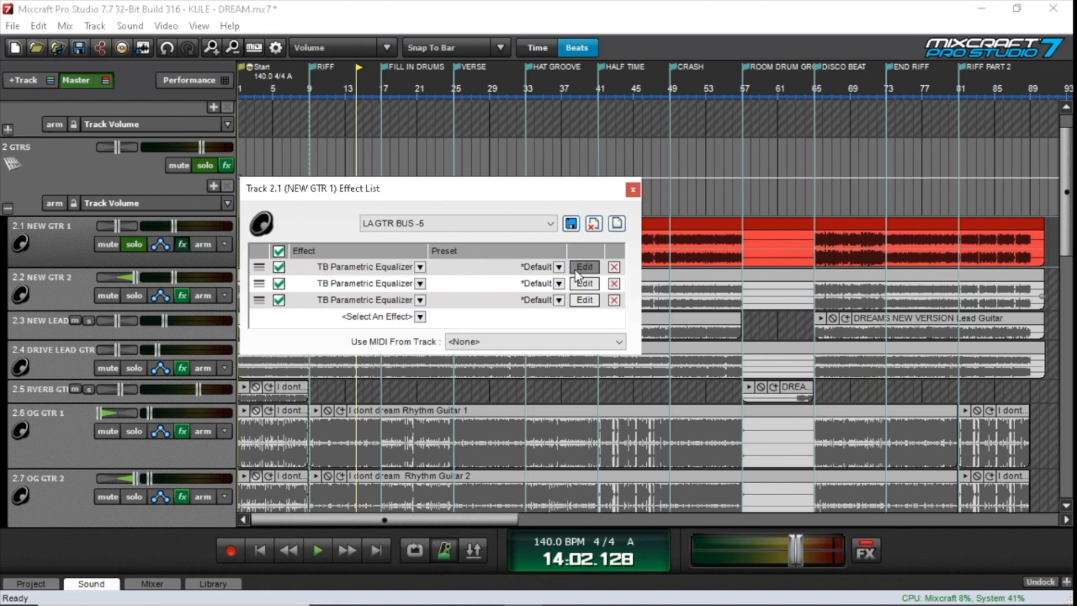
click(584, 267)
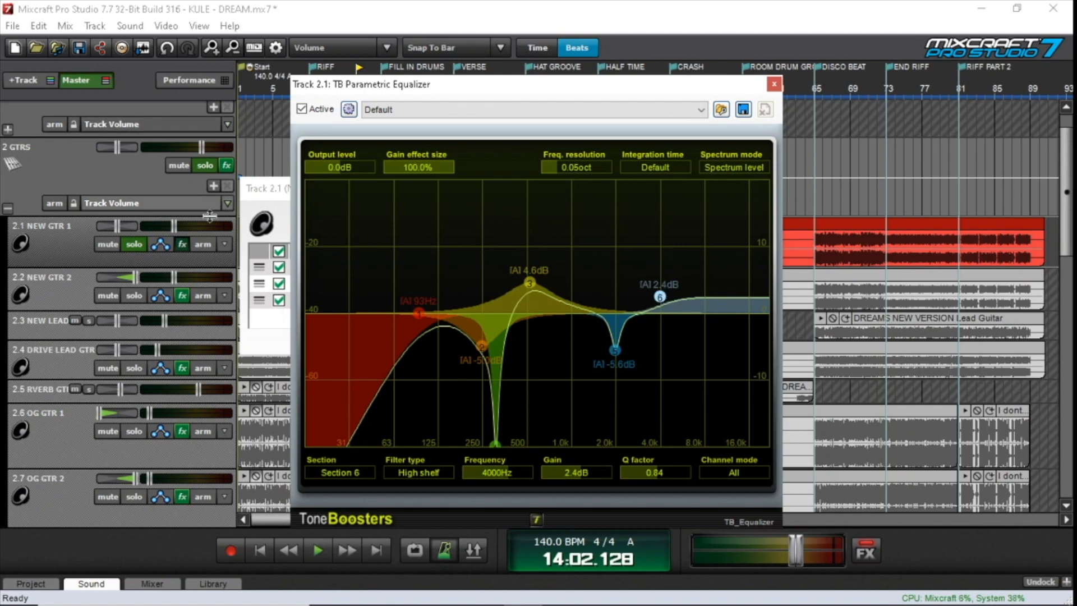
Bypass all effects on NEW GTR 1 and move the equalizer window clear of the effect list
click(268, 191)
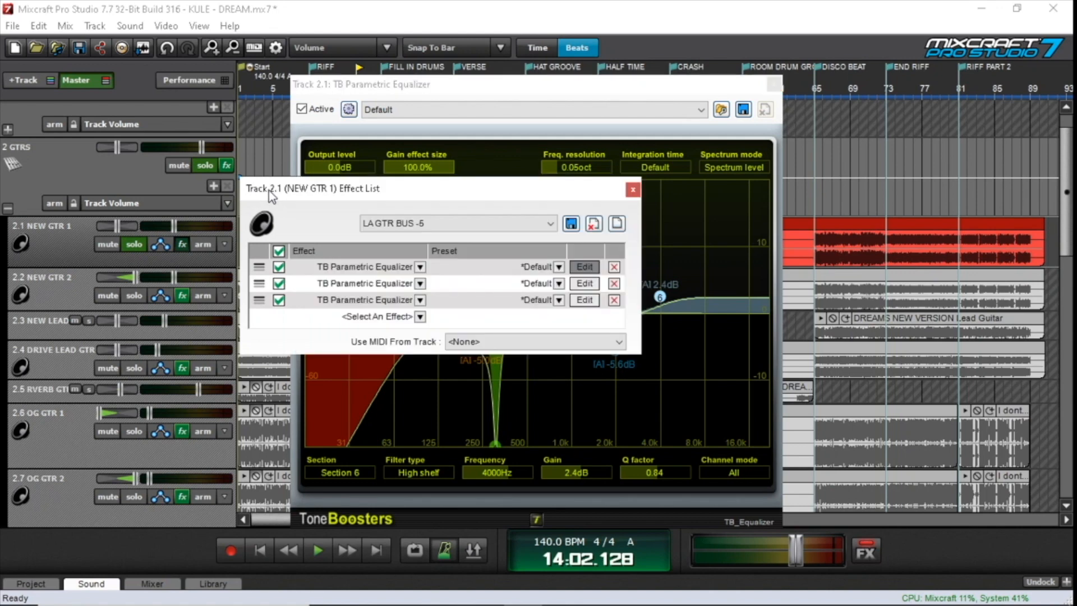
click(278, 251)
click(351, 95)
drag(351, 95, 767, 186)
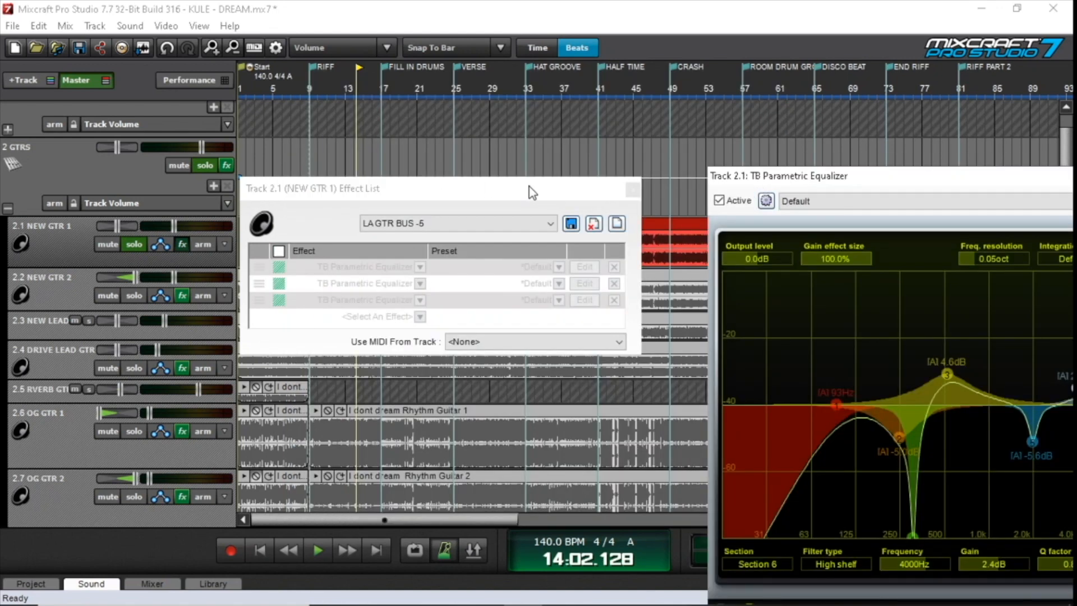
Play the soloed NEW GTR 1 with its effects bypassed from the RIFF marker at bar 9 to about bar 13
click(308, 147)
key(space)
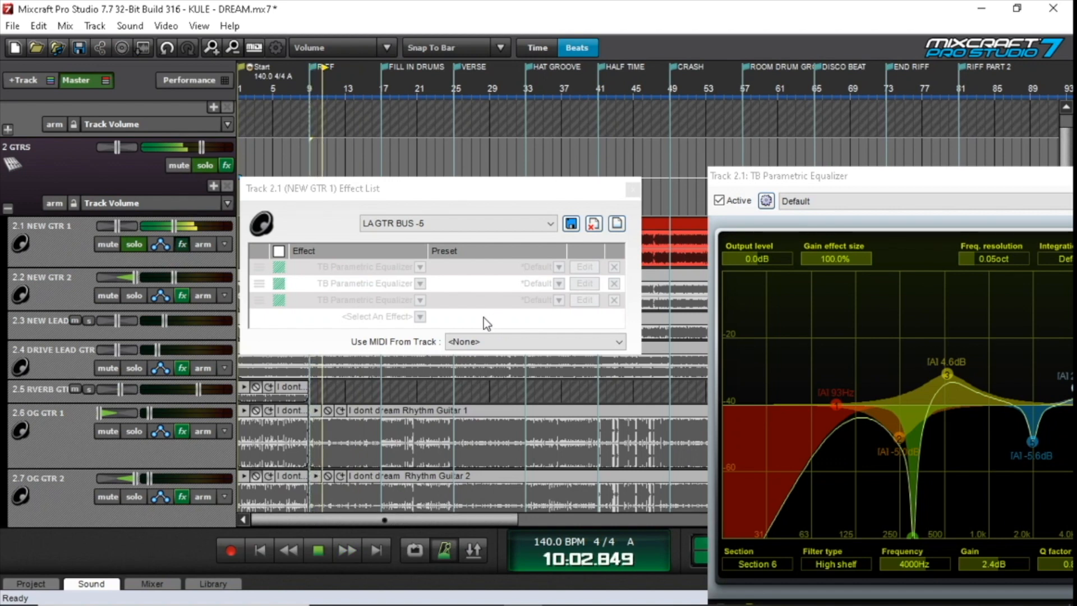
click(314, 556)
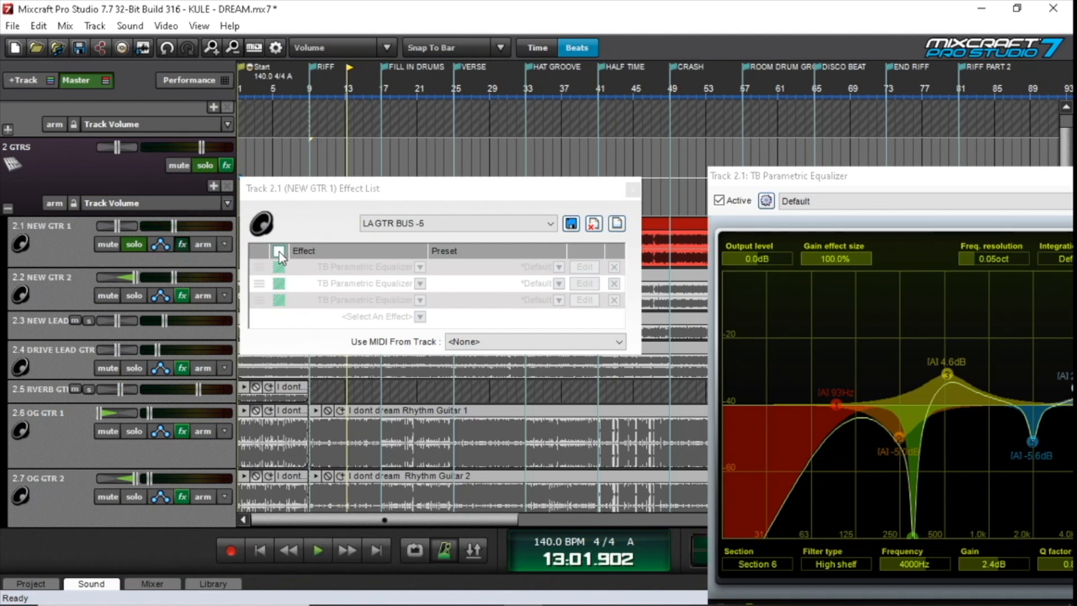
Re-enable all effects on NEW GTR 1 and play on from bar 13 to about bar 17 for comparison
click(279, 251)
click(317, 556)
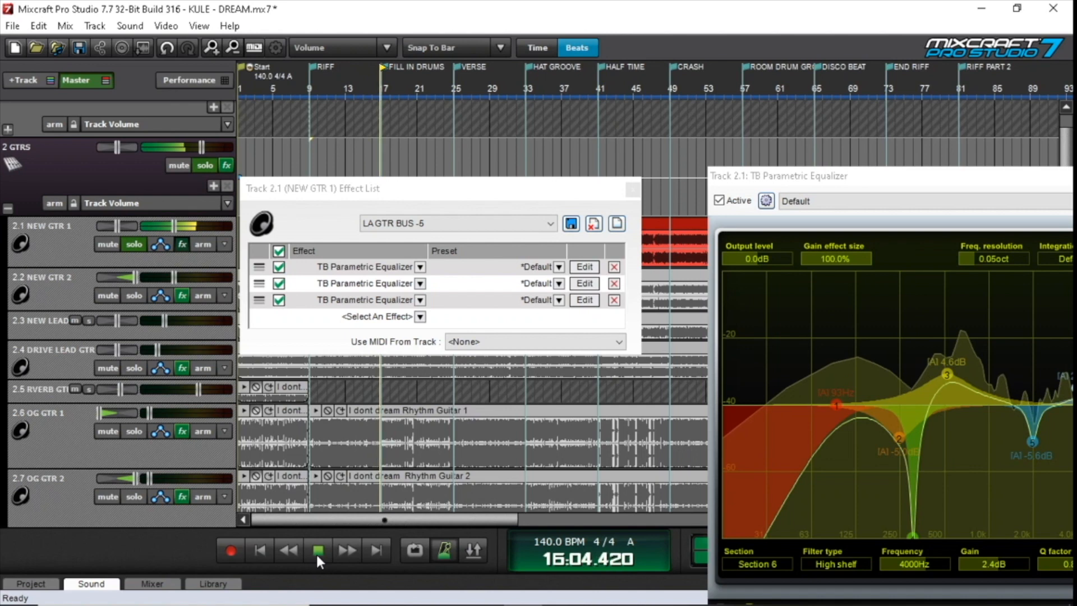
click(317, 557)
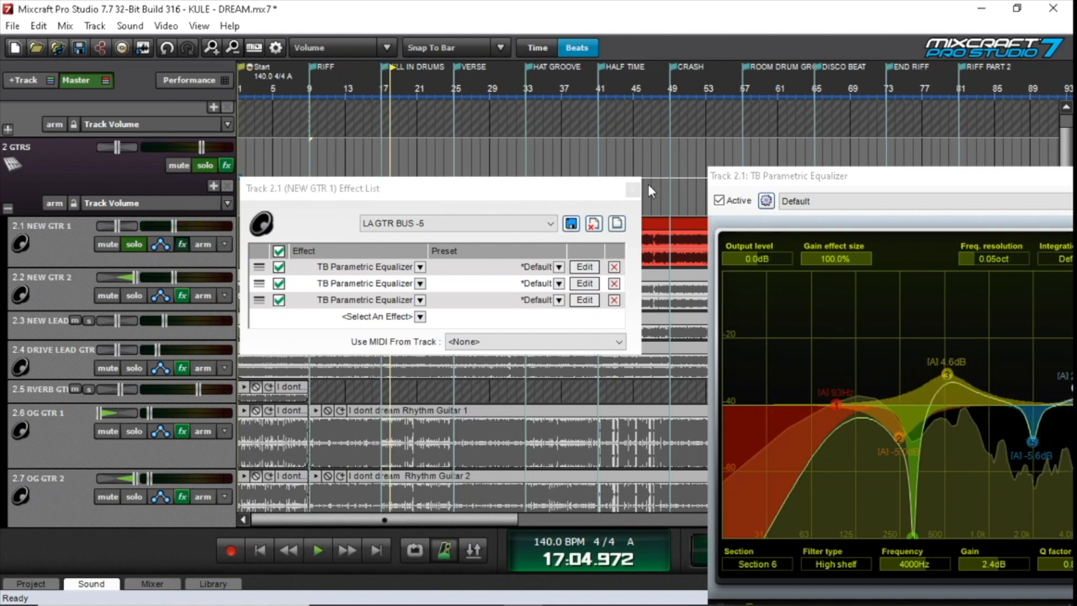
Return the playhead to the RIFF marker, close the first equalizer and examine the curve of NEW GTR 1's second TB Parametric Equalizer
click(311, 154)
drag(860, 175, 773, 33)
drag(994, 44, 839, 50)
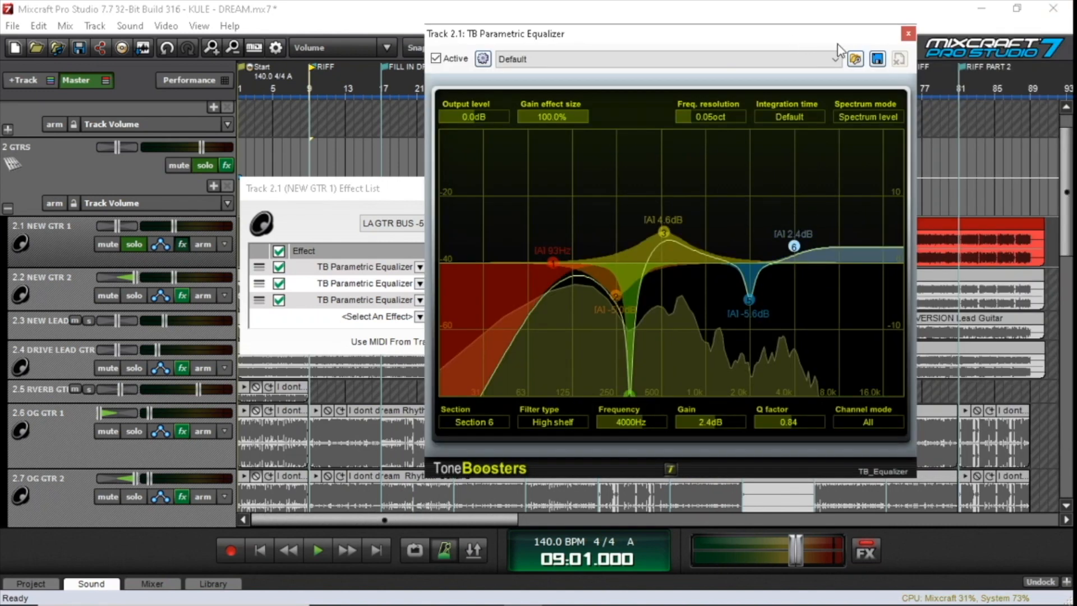
click(908, 34)
click(594, 298)
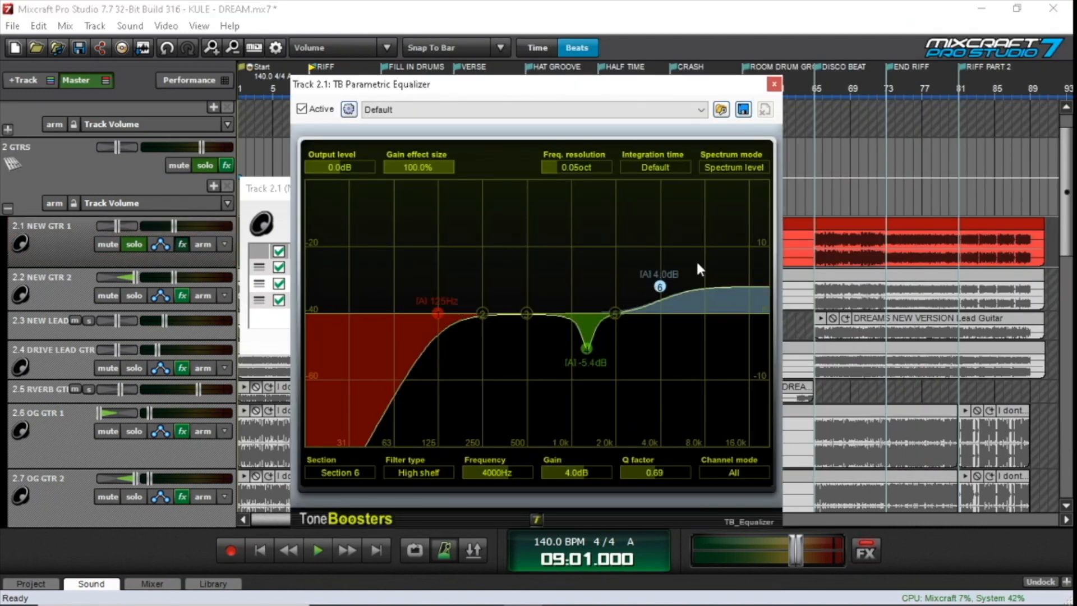
click(774, 84)
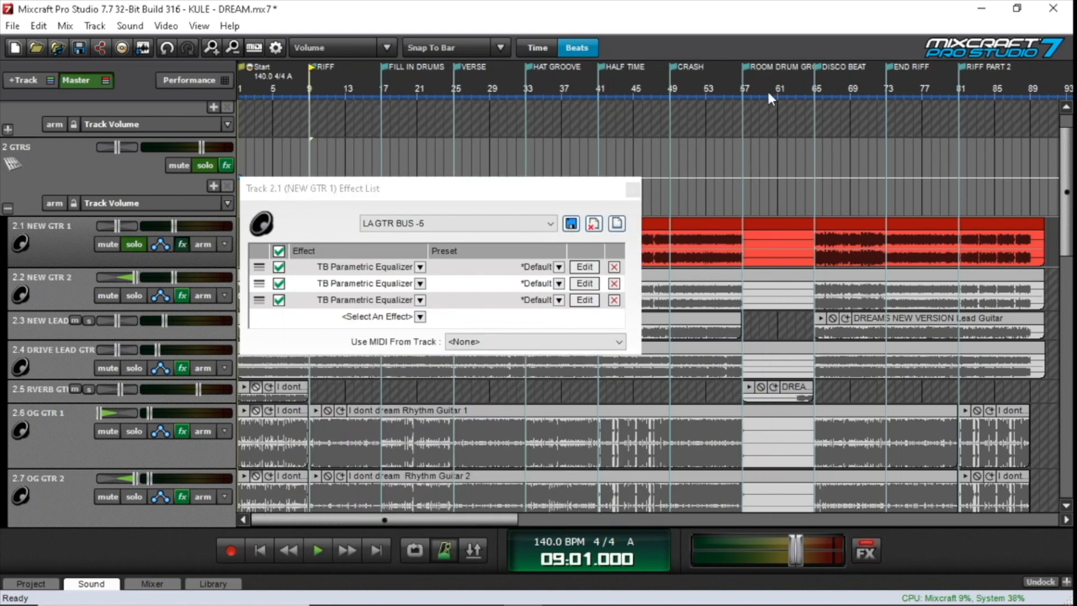
Examine the section 5 notch in NEW GTR 1's third TB Parametric Equalizer while playing from bar 9 to about bar 13, then close it
click(584, 300)
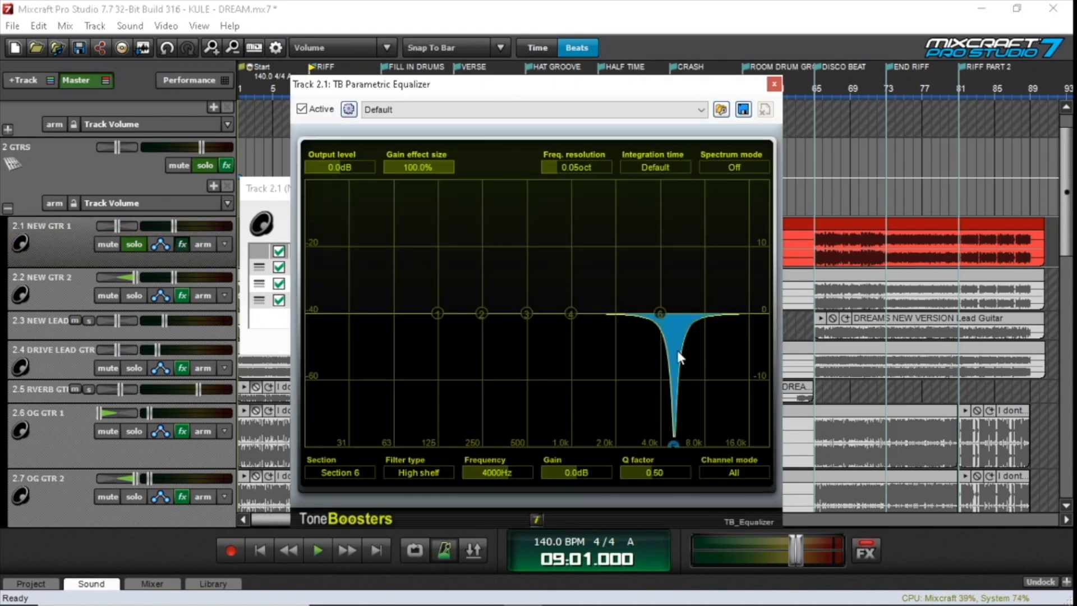
click(674, 443)
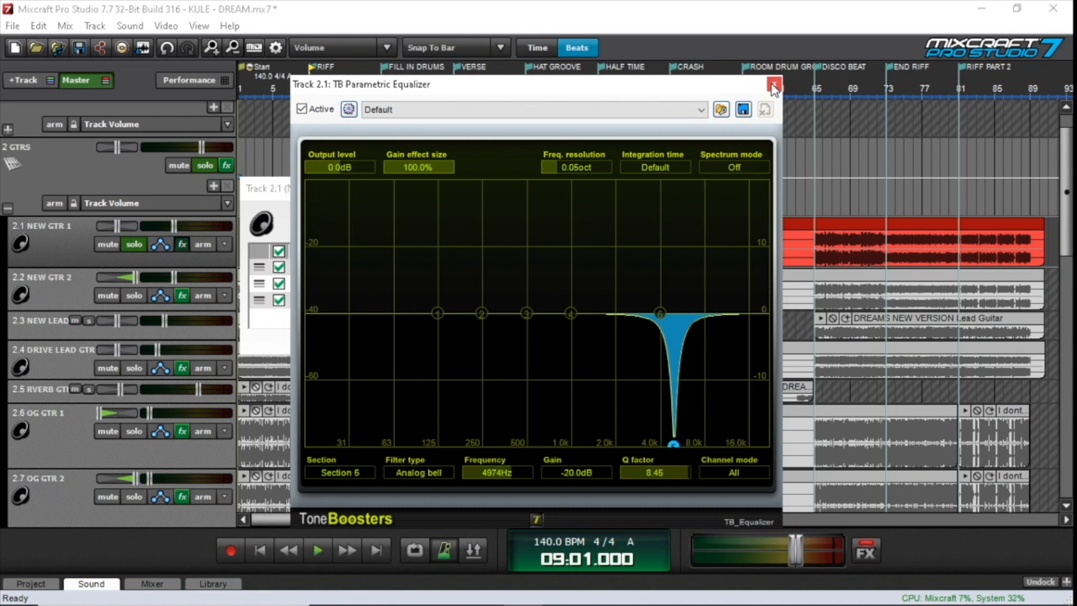
click(311, 184)
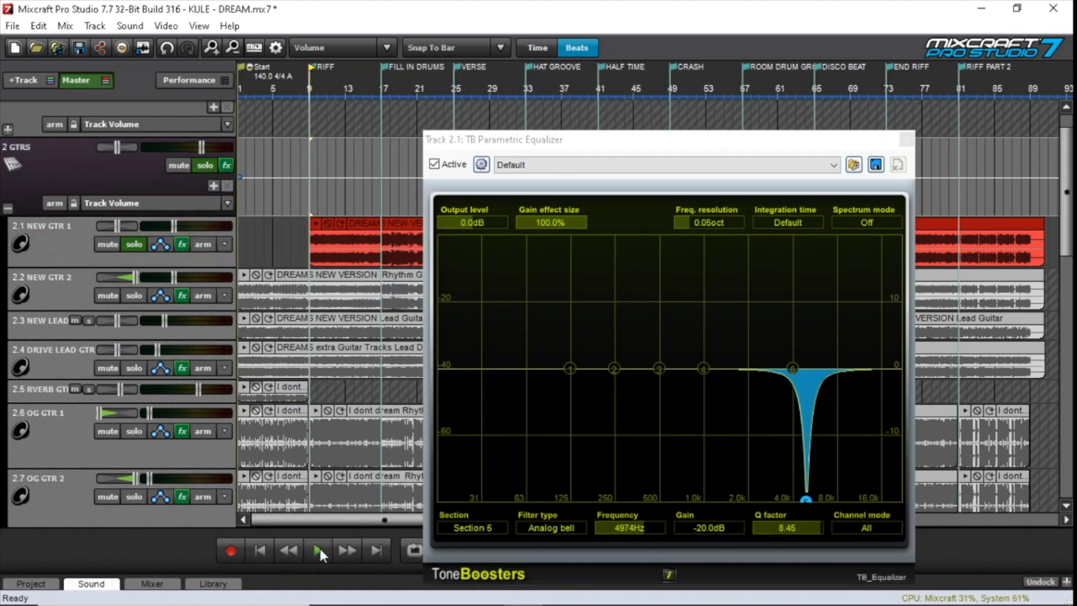
click(320, 547)
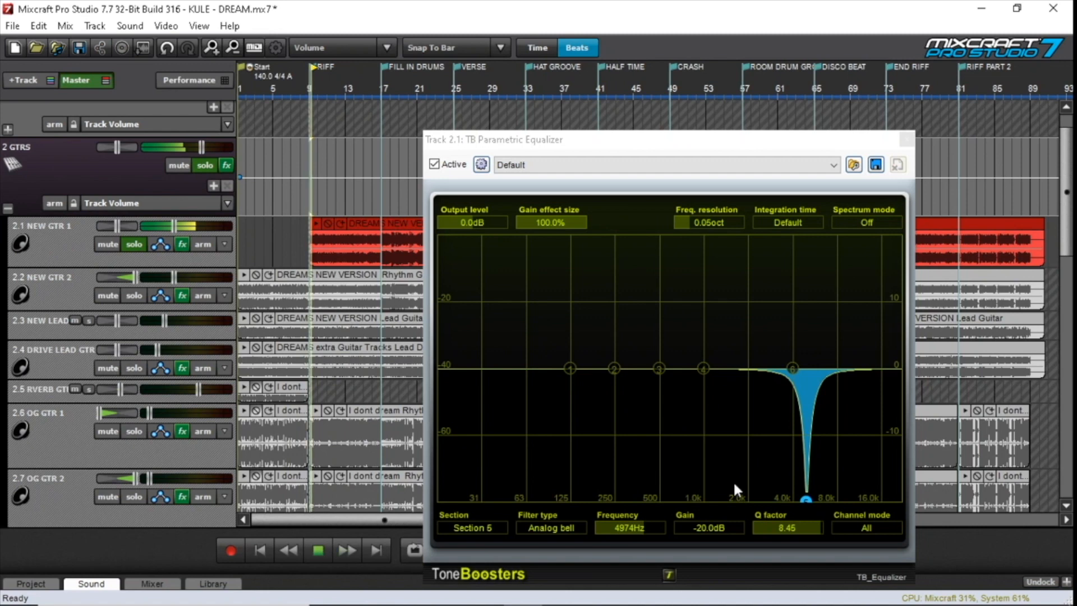
click(803, 496)
drag(707, 524, 917, 524)
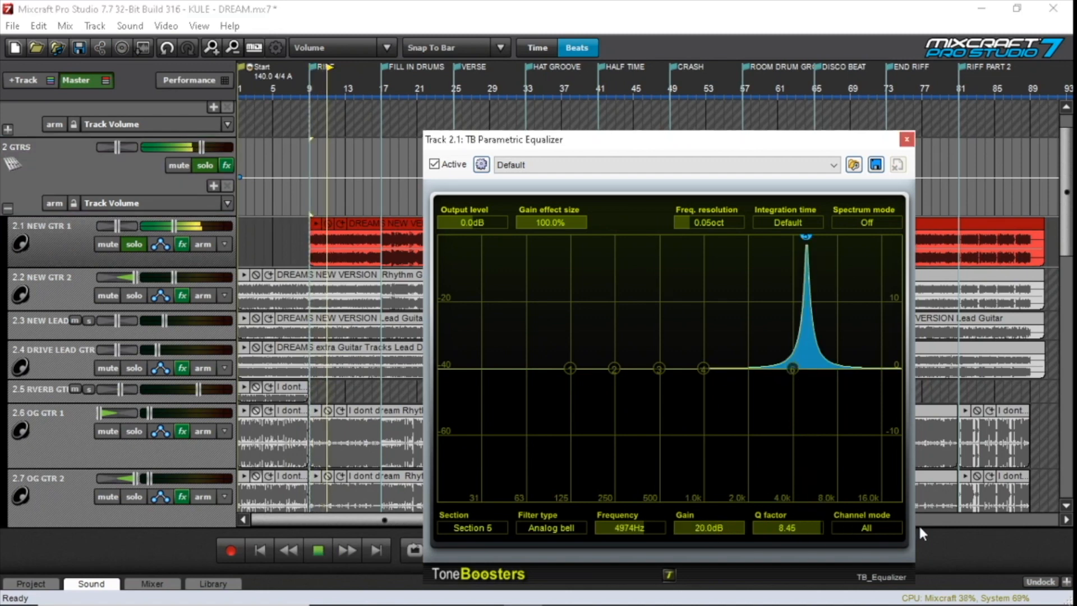
click(907, 139)
click(319, 550)
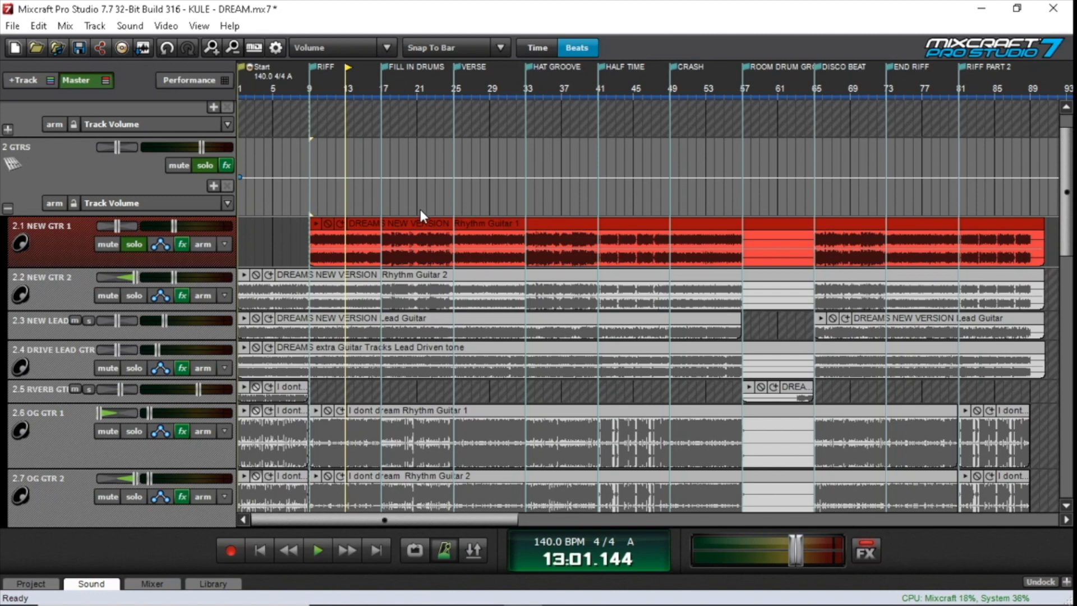
Pan NEW GTR 1 hard left with its solo off, and review NEW GTR 2's effect list
drag(117, 226, 38, 242)
click(135, 245)
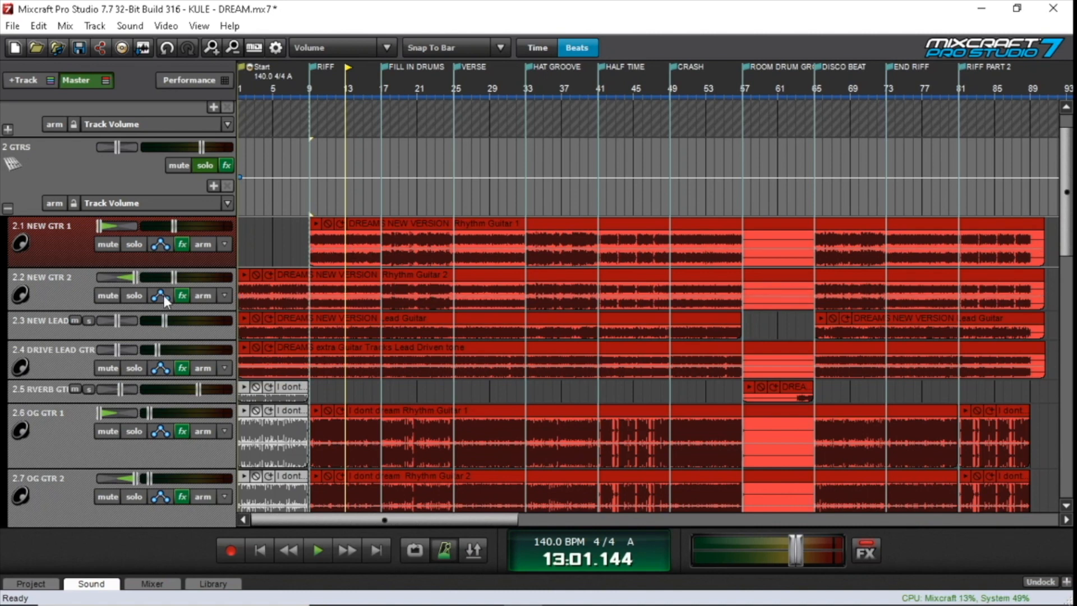
click(183, 296)
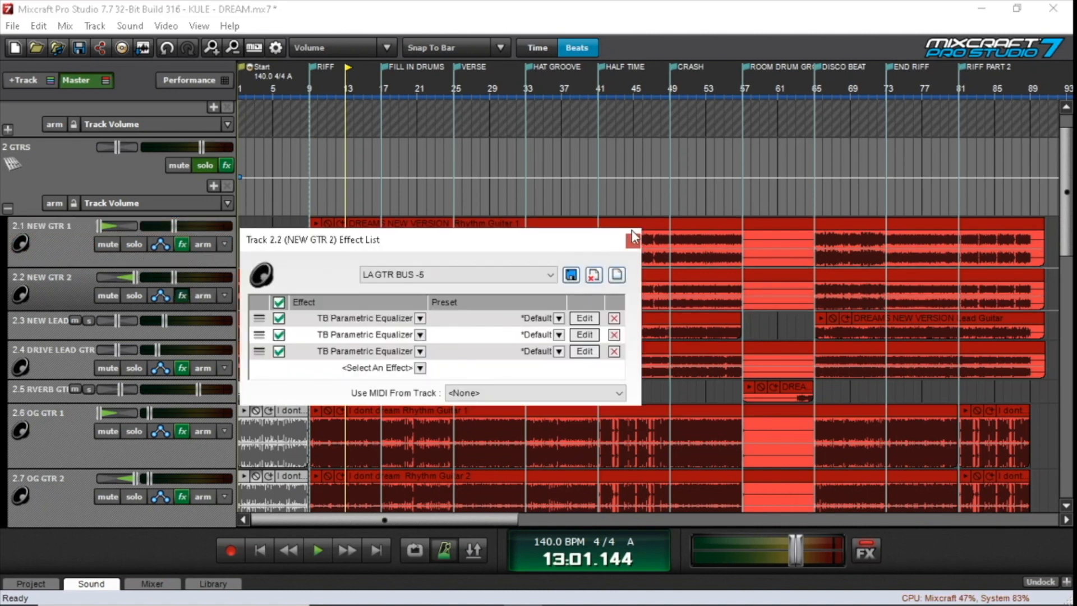
click(632, 235)
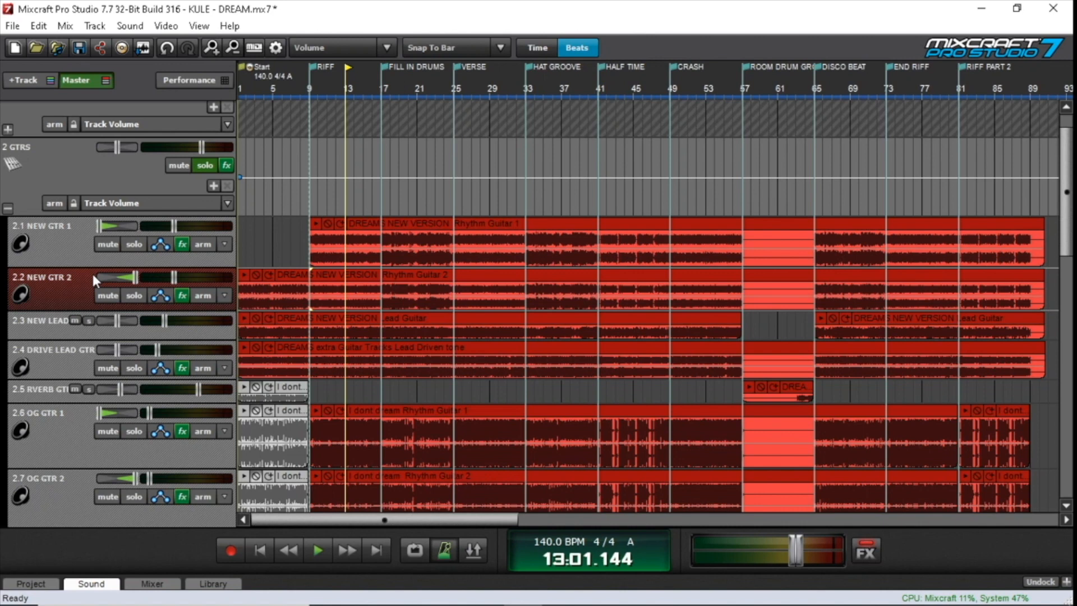
Solo OG GTR 1 and OG GTR 2, with OG GTR 1's pan centred
scroll(92, 271, down, 3)
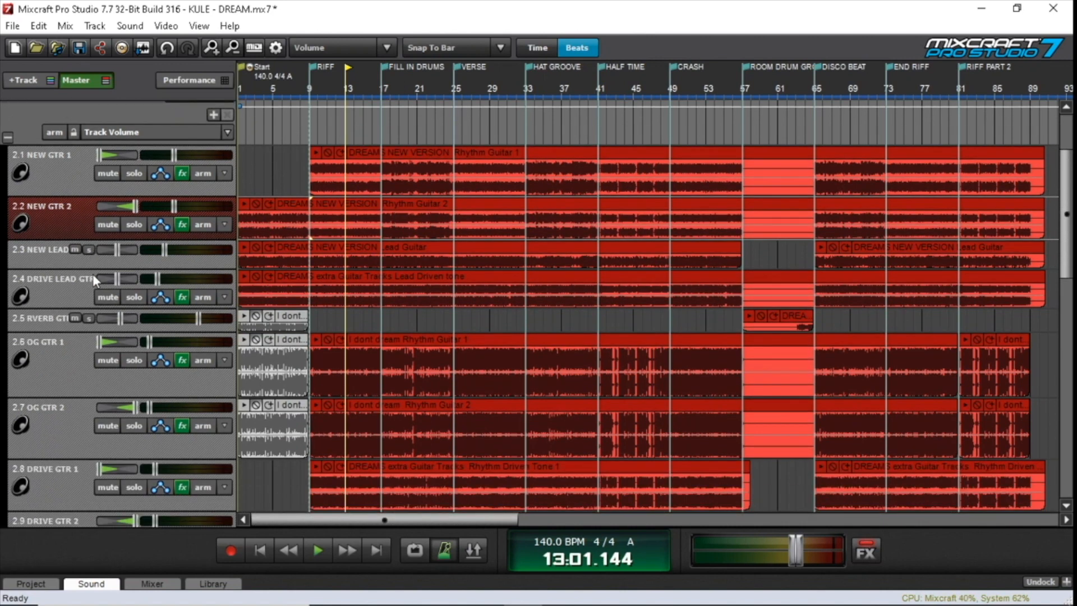
scroll(94, 276, down, 2)
scroll(445, 412, down, 1)
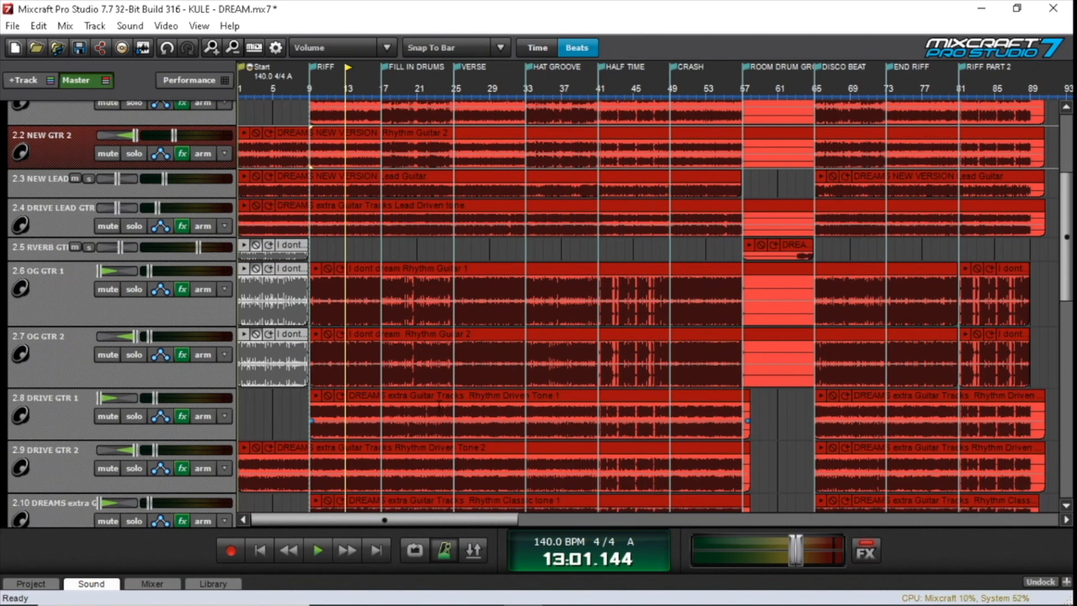
scroll(479, 468, down, 1)
scroll(454, 474, down, 1)
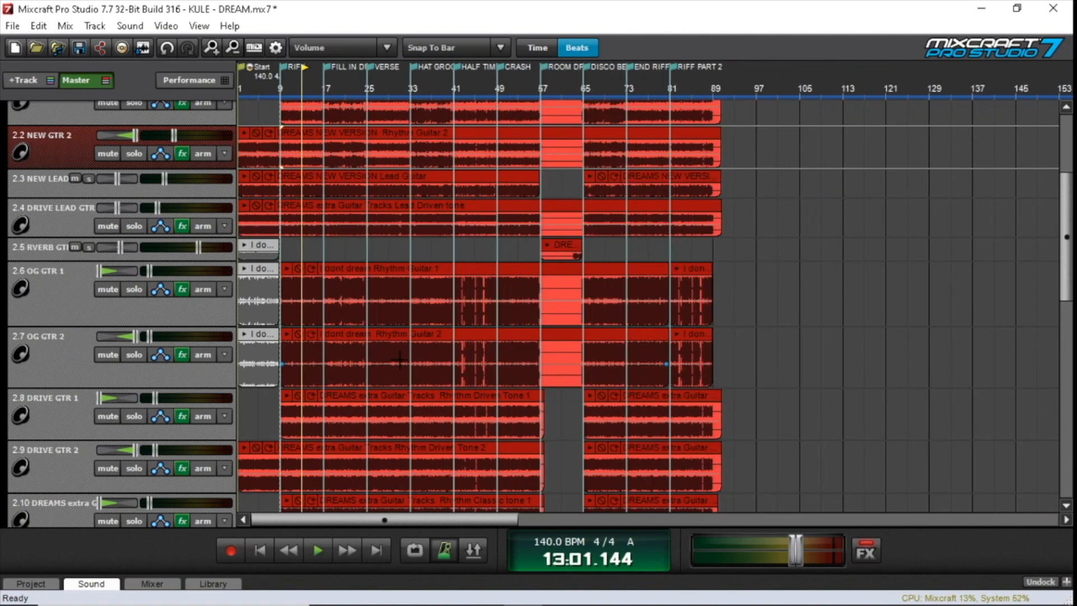
scroll(400, 359, up, 1)
scroll(397, 359, up, 1)
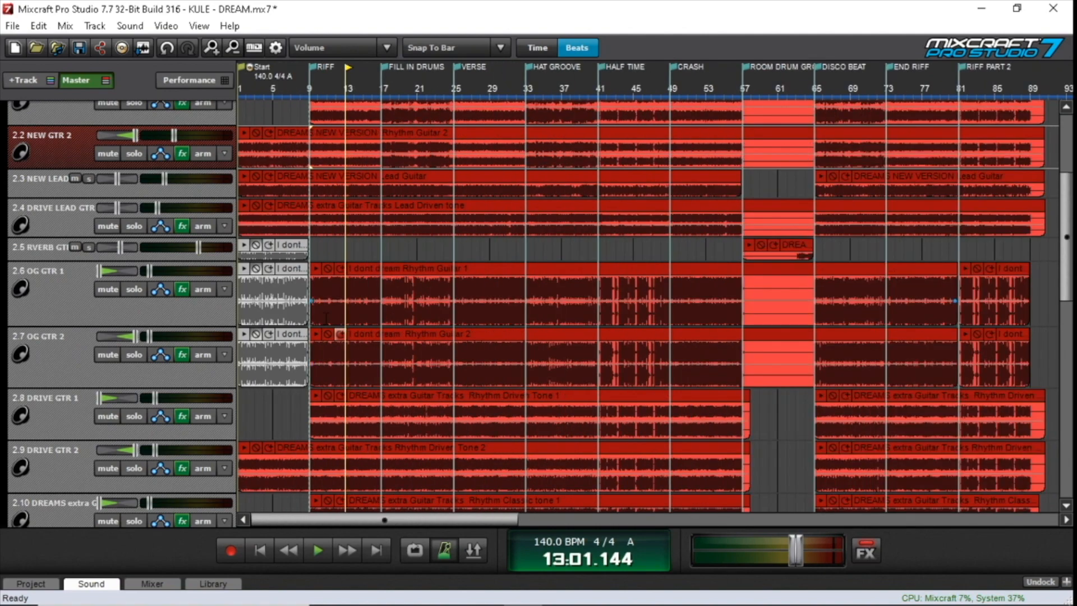
click(138, 288)
click(136, 355)
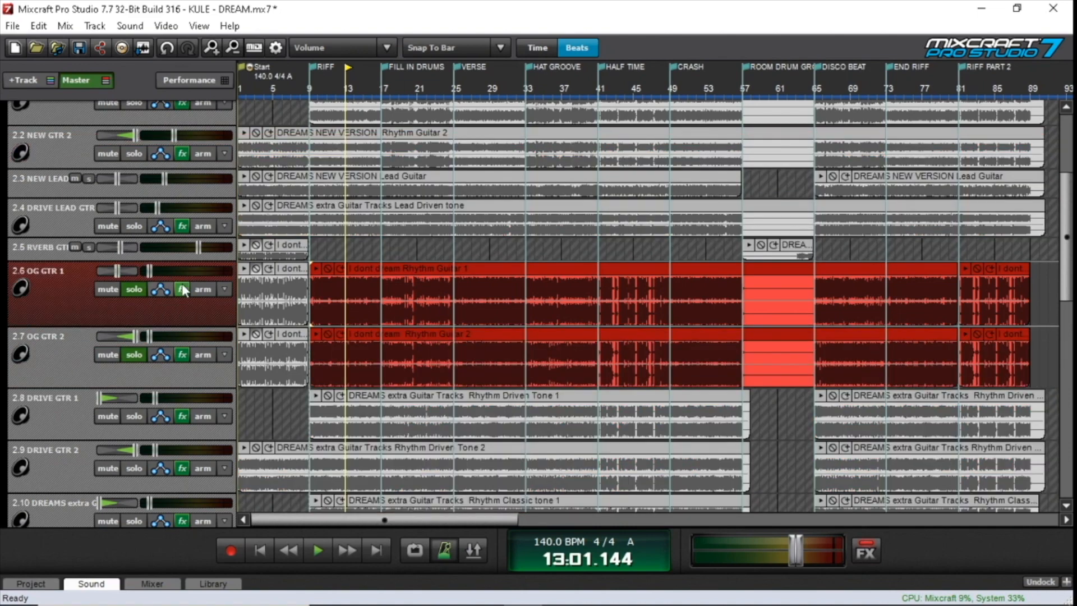
Bypass all effects in OG GTR 1's effect list and move the list clear of the RIFF section
click(183, 289)
drag(564, 241, 476, 82)
click(189, 144)
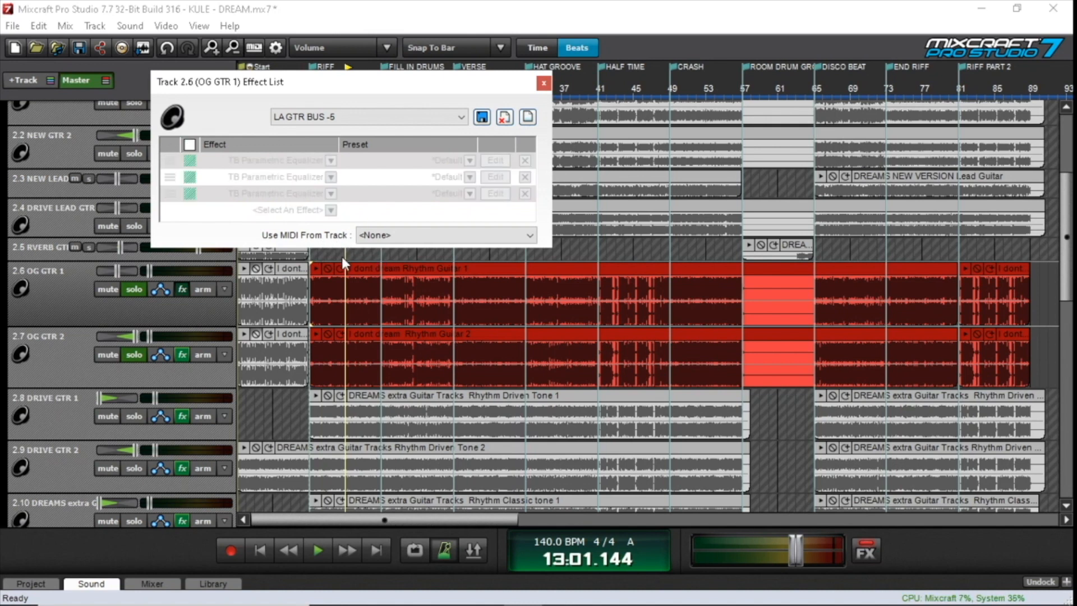
drag(340, 78, 731, 79)
Loop bars 9 to 17, turn off OG GTR 2's solo and play OG GTR 1 alone without effects to about bar 13
drag(312, 249, 380, 251)
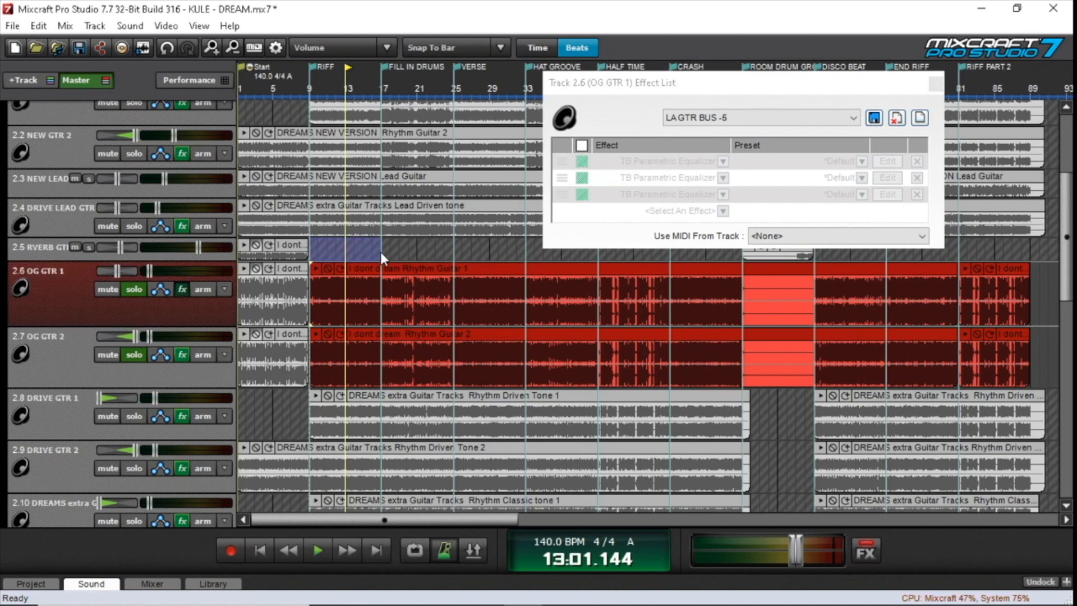
key(l)
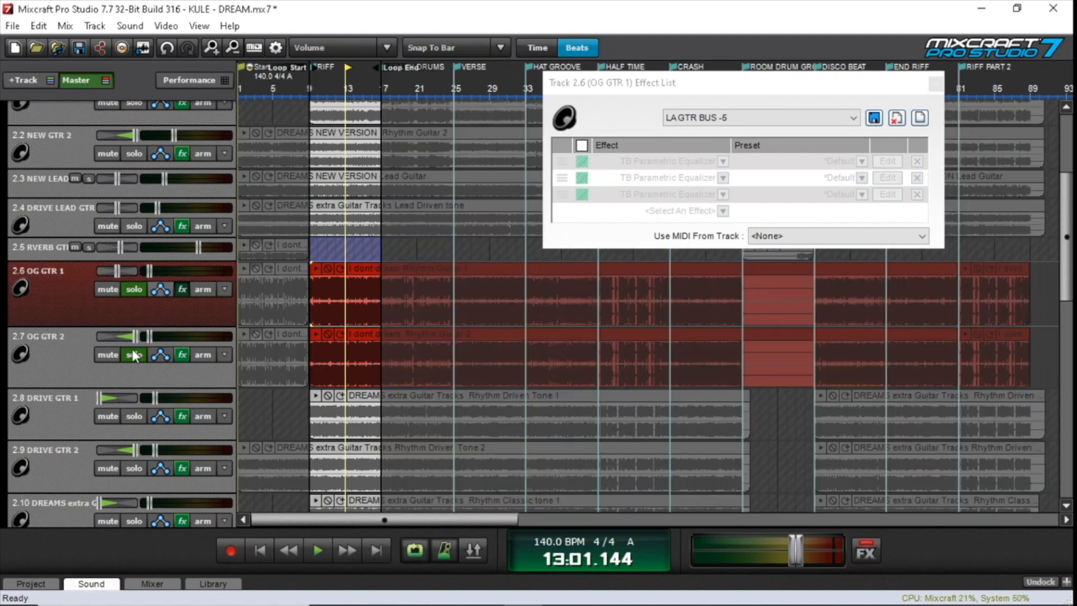
click(261, 550)
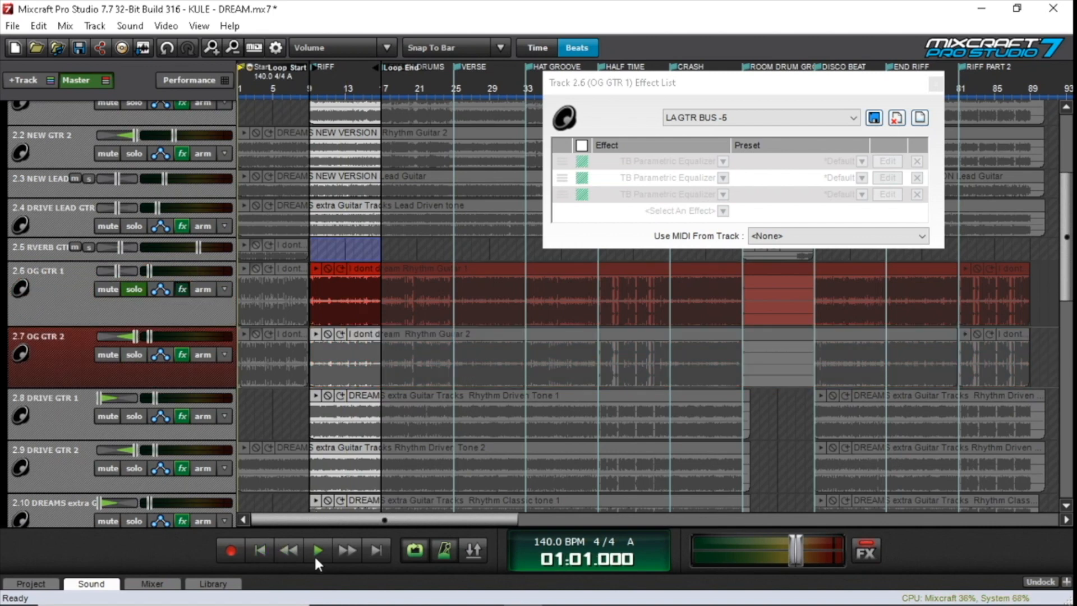
click(315, 551)
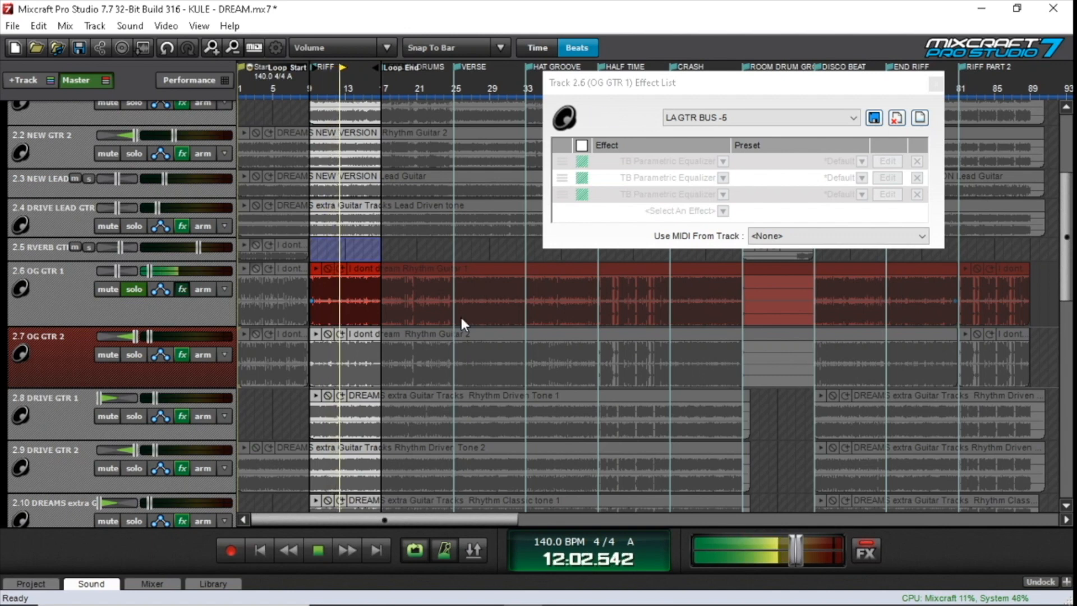
click(325, 547)
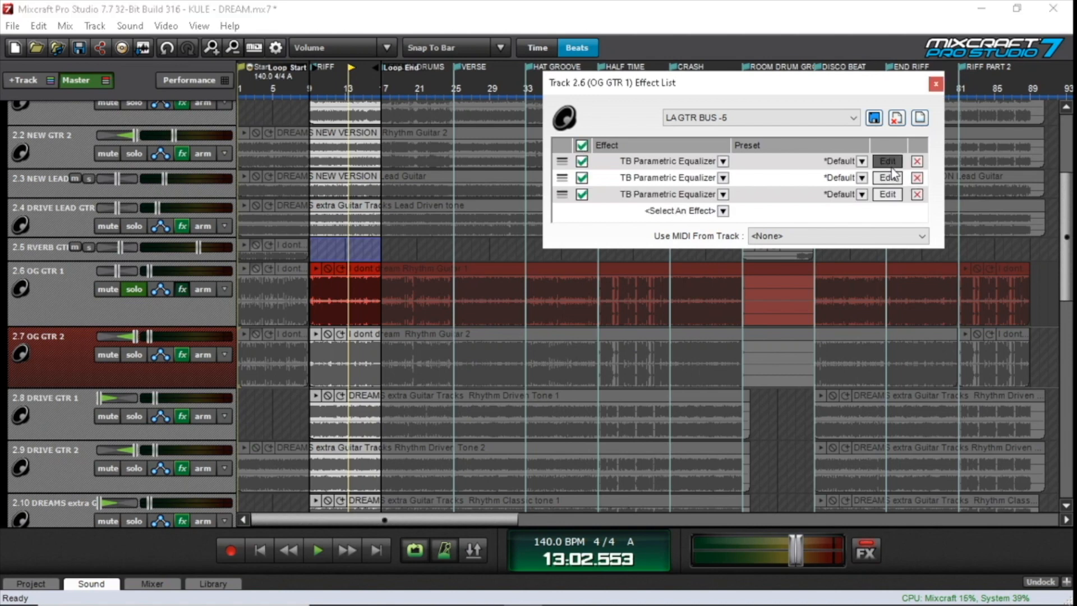
Re-enable all effects on OG GTR 1 and examine the curves of its three TB Parametric Equalizers one after another
click(890, 164)
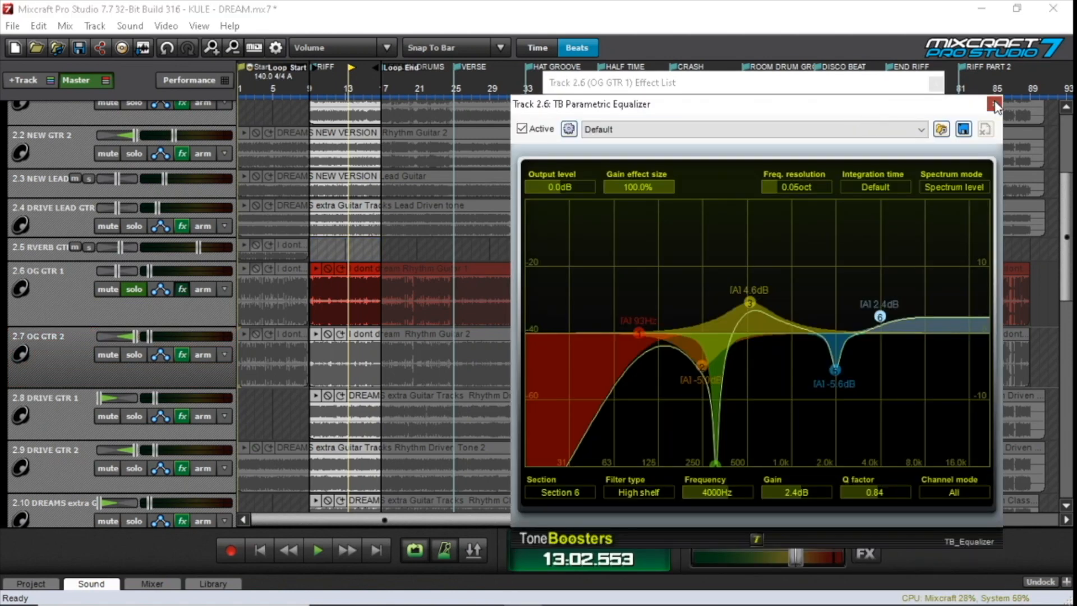
click(994, 104)
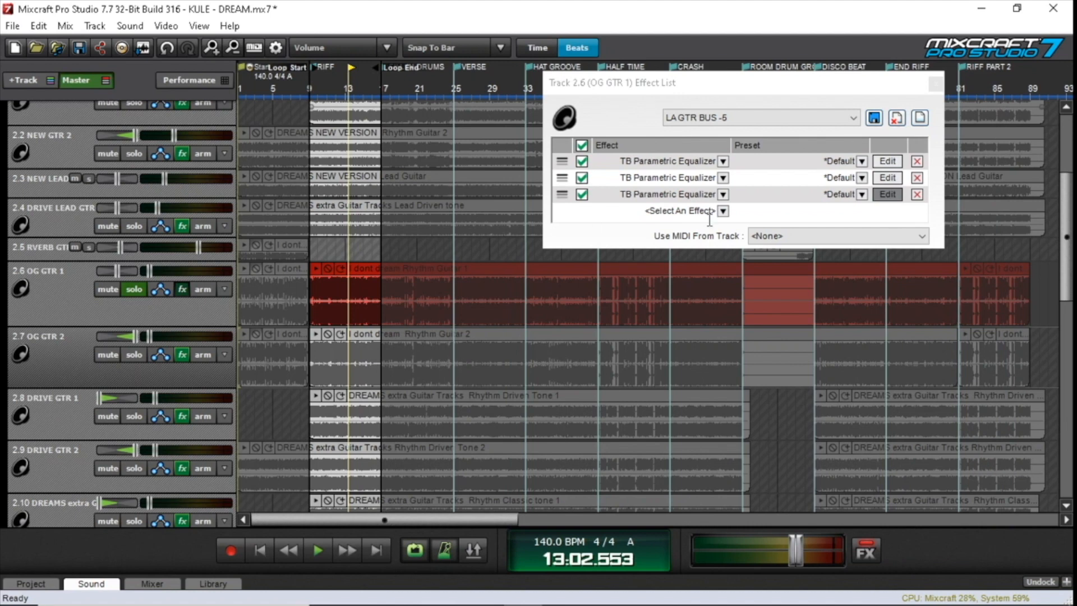
click(884, 178)
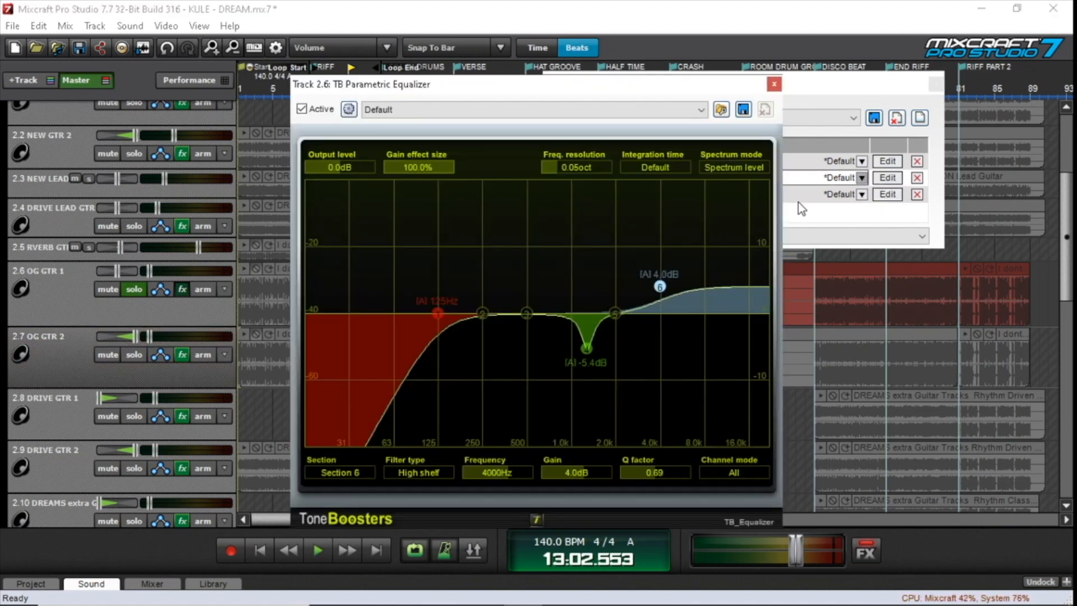
click(778, 89)
click(896, 199)
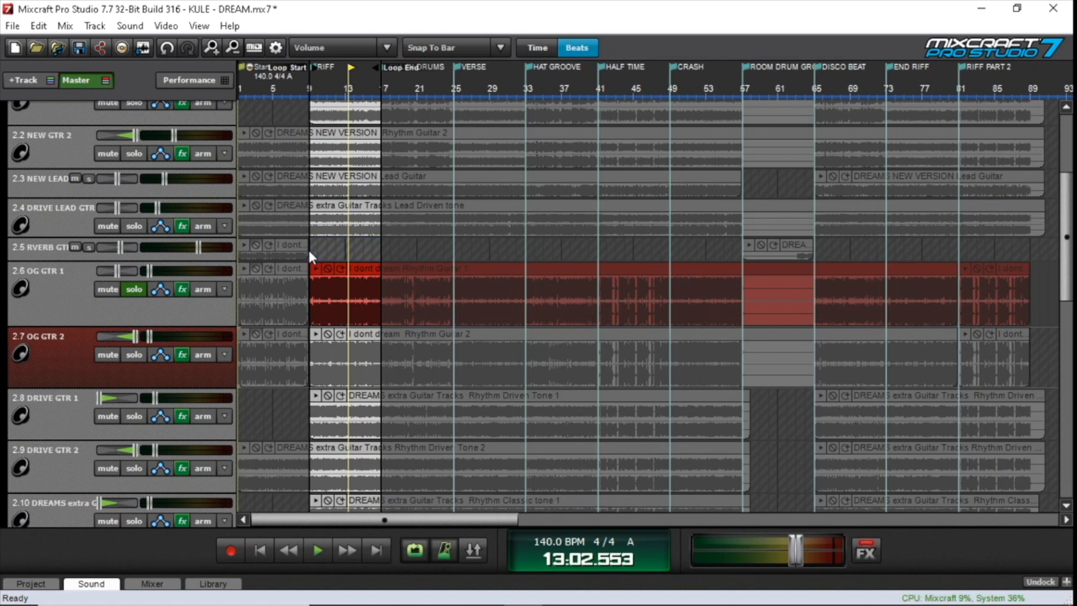
Play OG GTR 1 from the RIFF marker at bar 9 and switch all its effects off and back on during playback
click(308, 247)
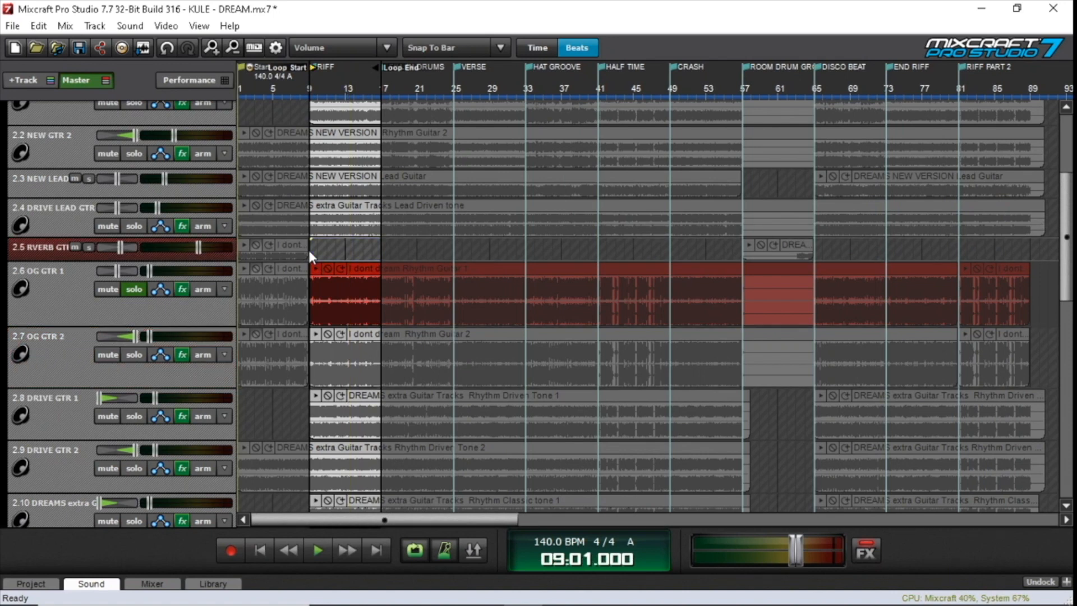
key(space)
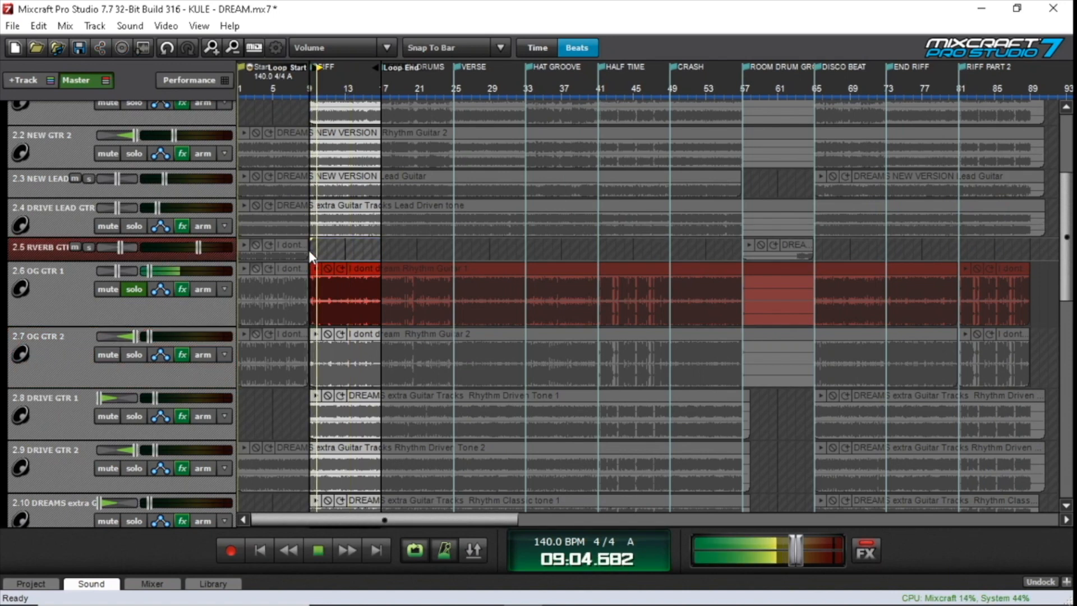
click(182, 290)
click(580, 146)
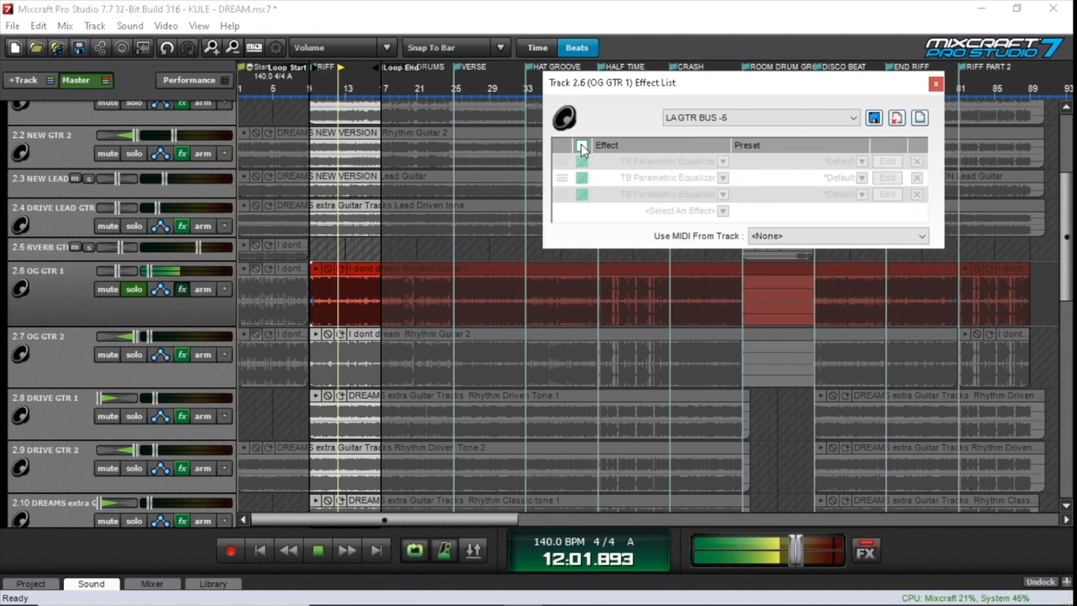
click(581, 147)
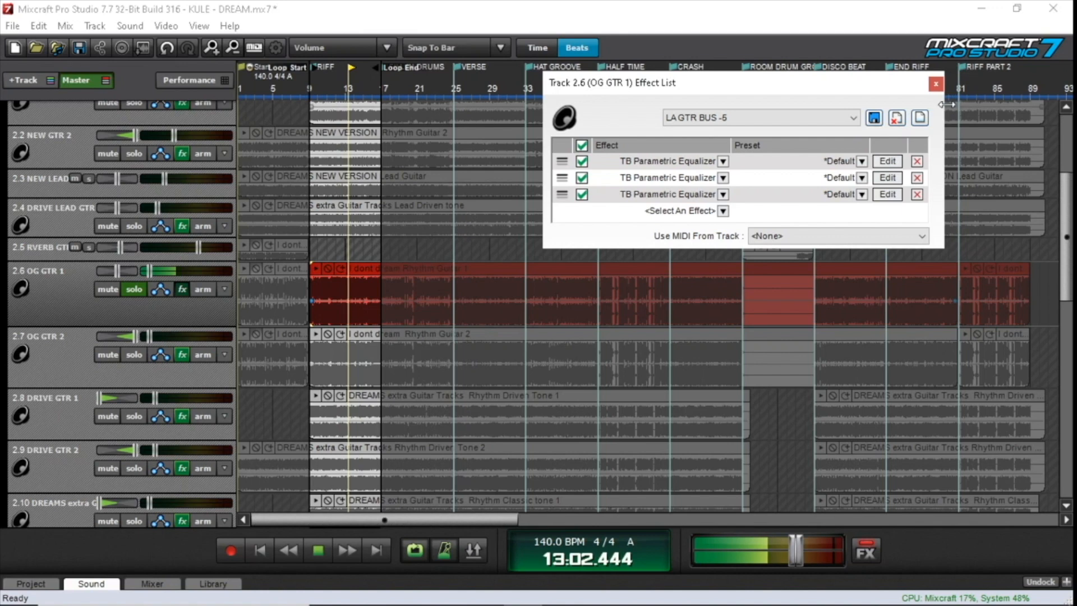
Stop playback with OG GTR 1's effect list closed and pan the track fully left
click(381, 505)
click(318, 550)
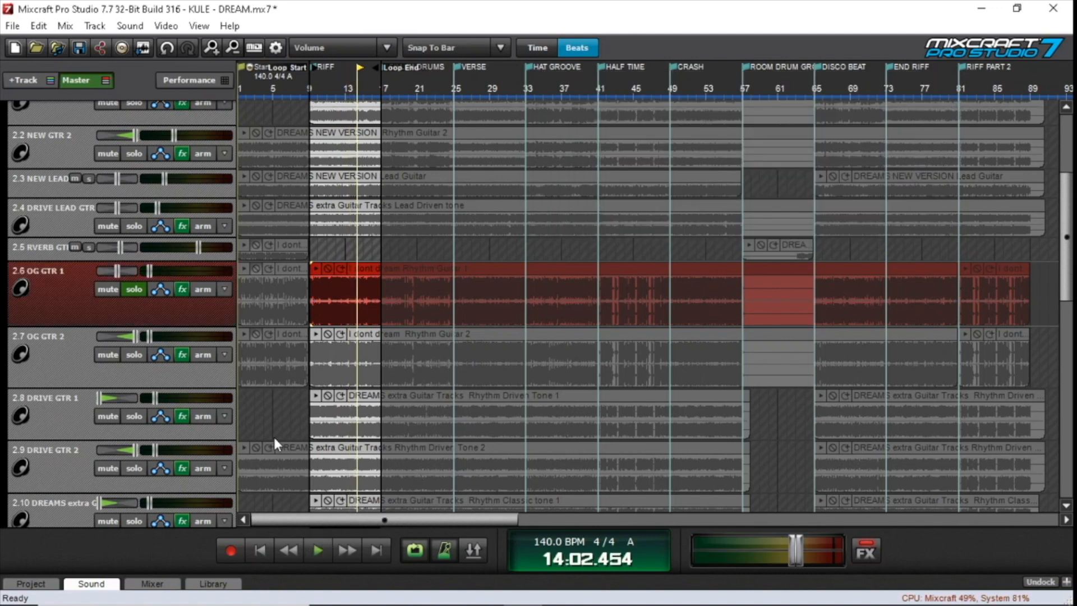
scroll(120, 273, down, 5)
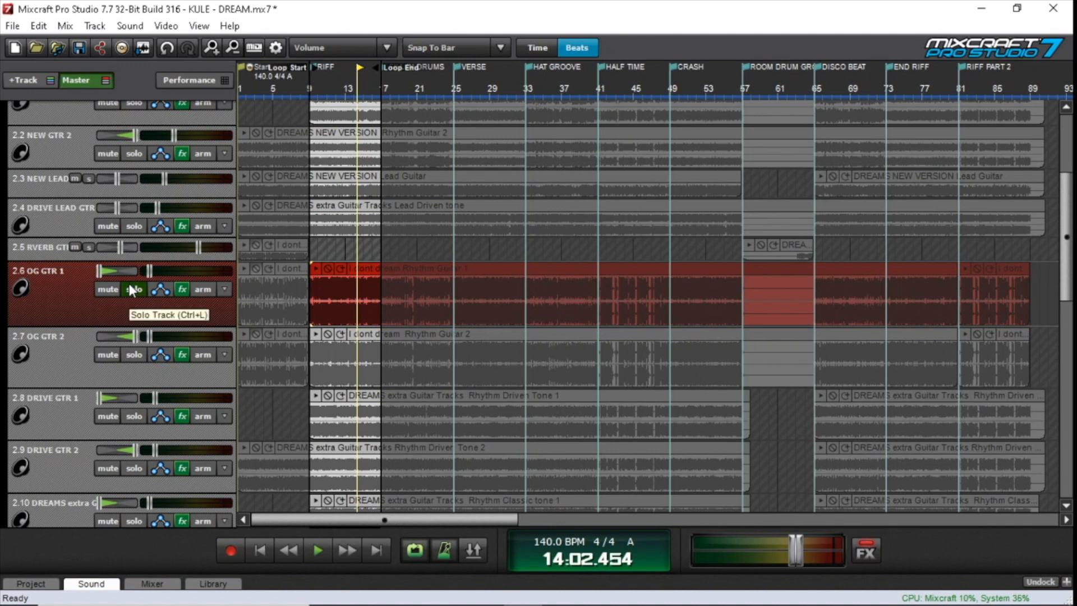
Solo OG GTR 2 together with OG GTR 1 and play both from the RIFF marker at bar 9 to about bar 11
click(130, 350)
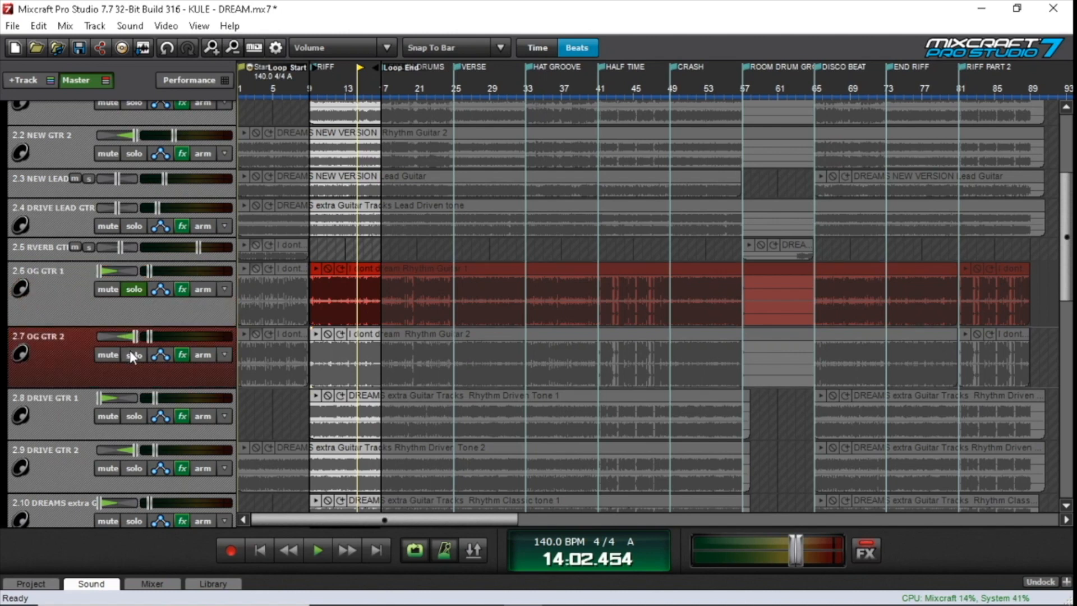
click(129, 350)
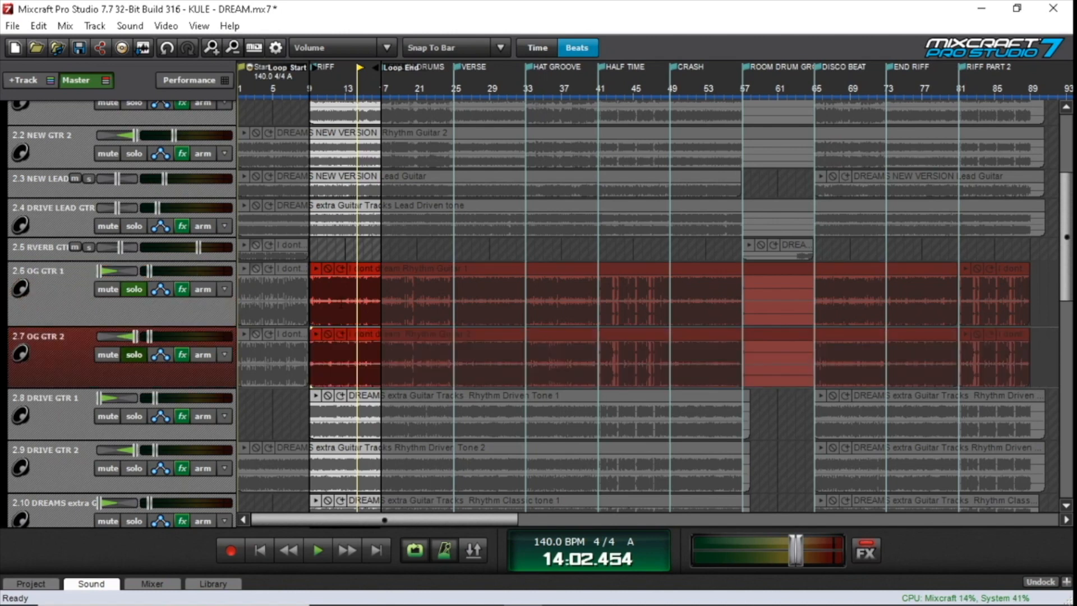
click(297, 244)
key(space)
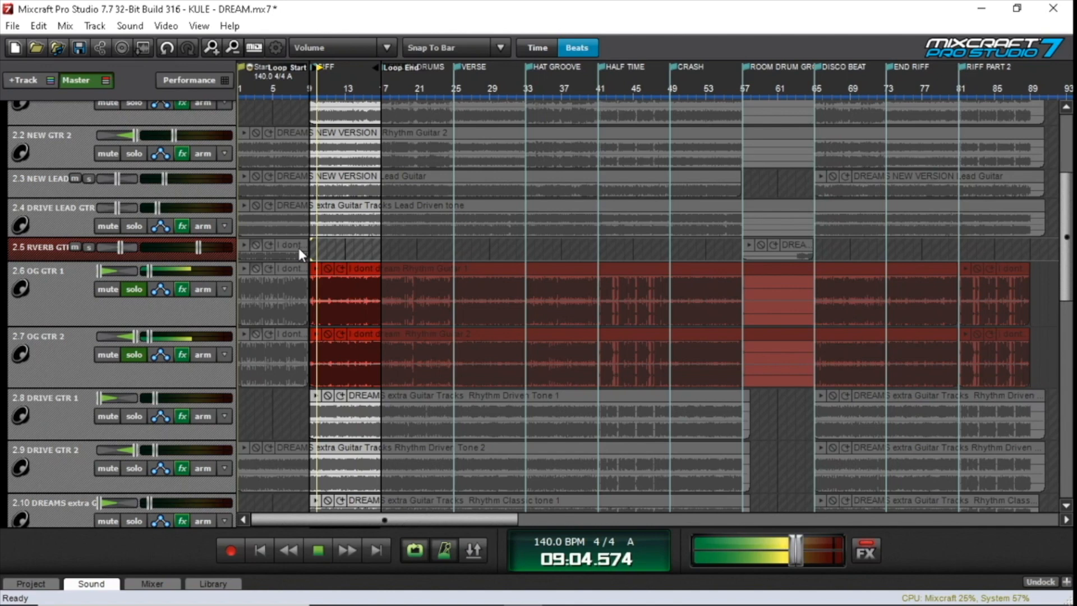
click(320, 557)
Add NEW GTR 1 and NEW GTR 2 to the soloed tracks and play all four guitars from bar 9
scroll(131, 203, up, 3)
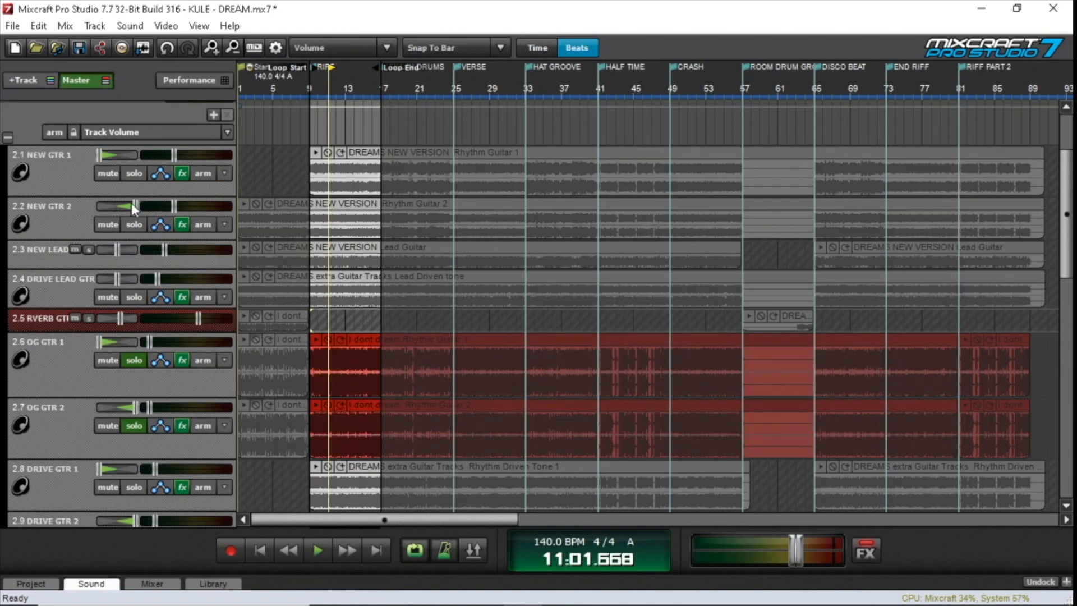
click(134, 196)
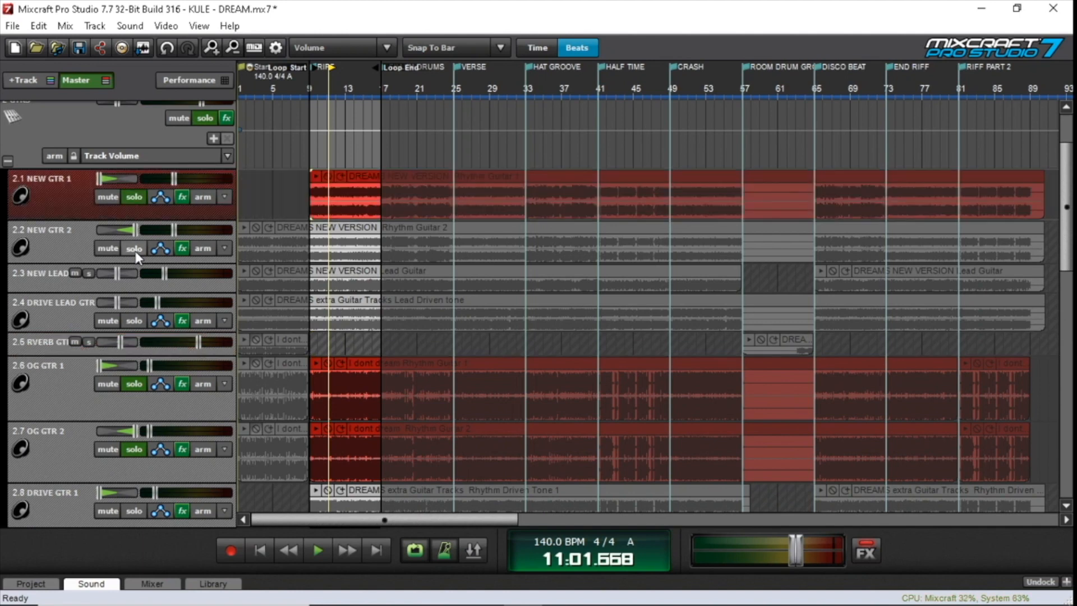
click(135, 248)
click(229, 165)
key(space)
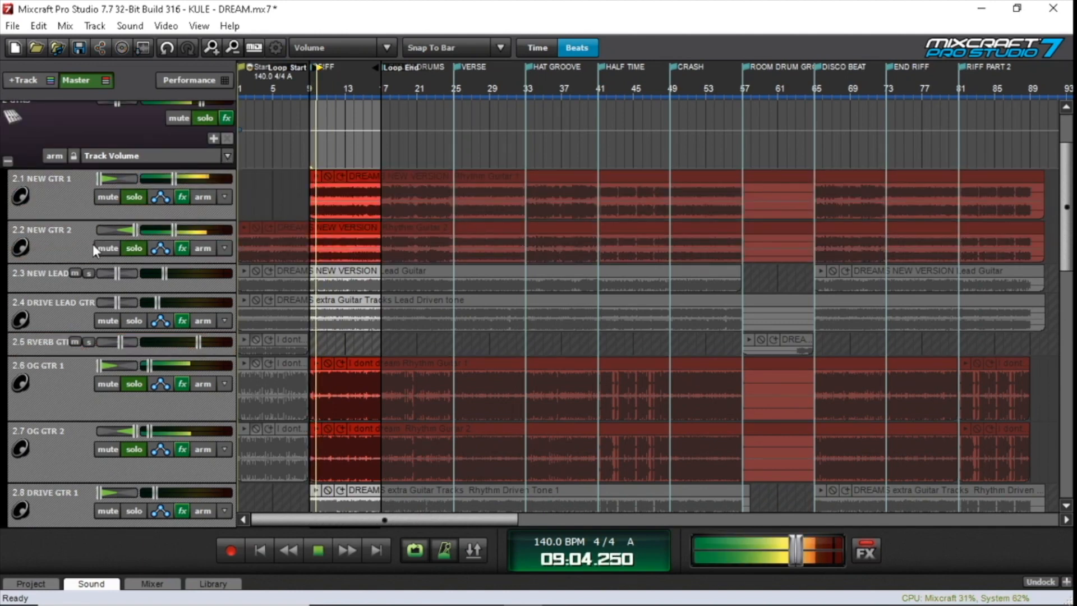
Turn the solo of OG GTR 1 and OG GTR 2 off and back on during playback, stopping at about bar 15
click(134, 383)
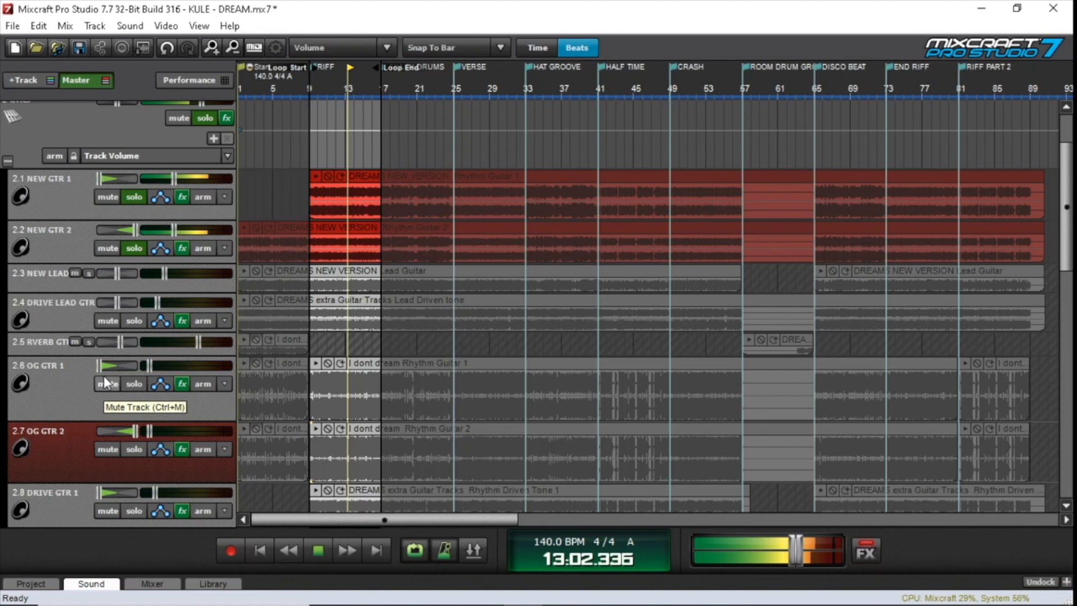
click(131, 448)
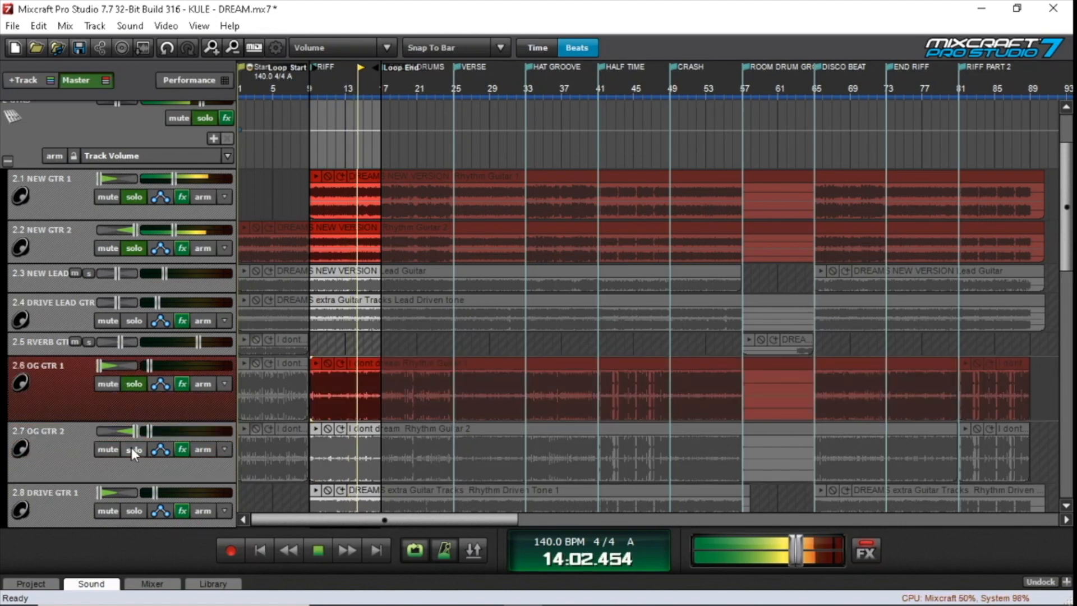
key(space)
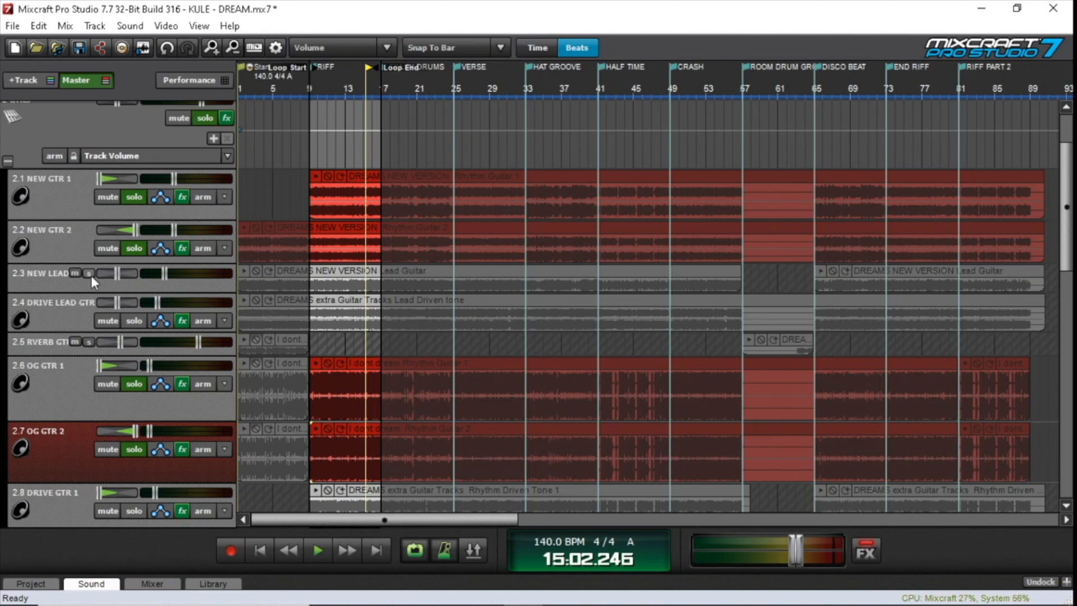
Turn off the solo on NEW GTR 2, NEW GTR 1, OG GTR 2 and OG GTR 1
scroll(406, 245, down, 1)
scroll(420, 366, down, 1)
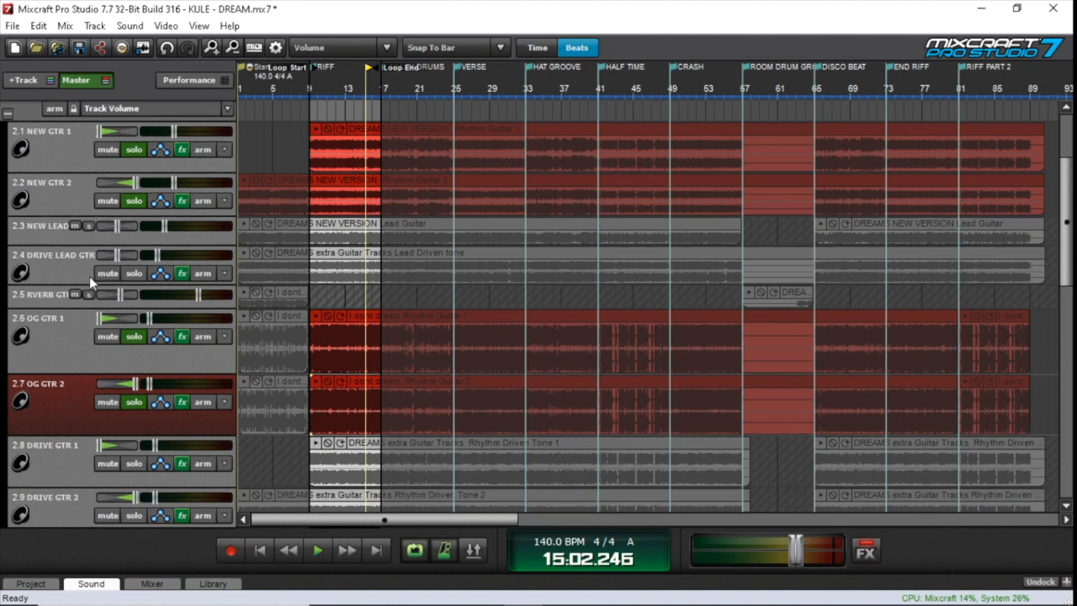
click(139, 200)
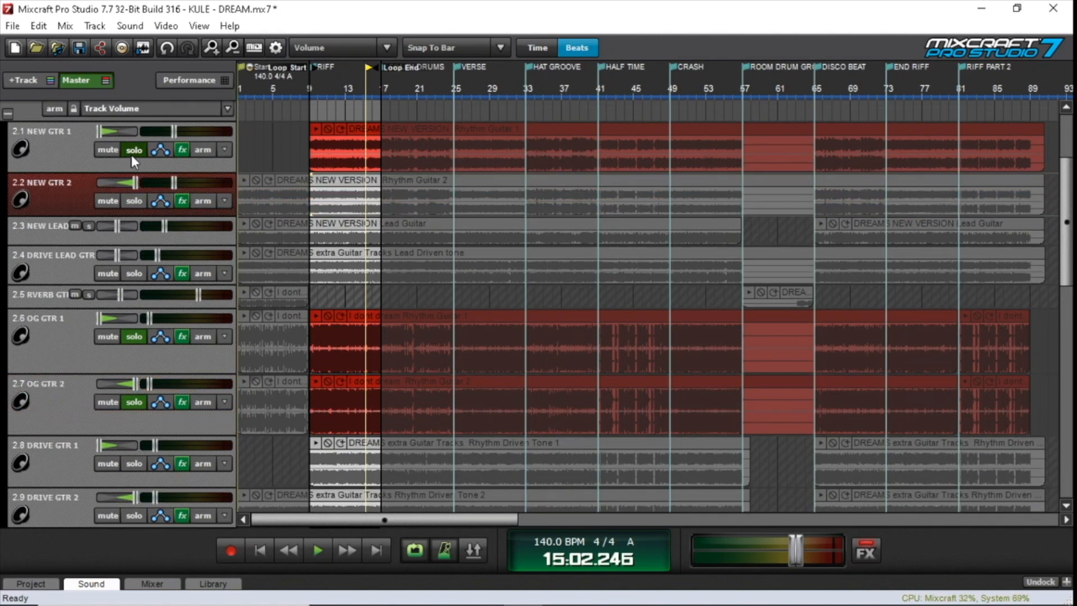
click(131, 155)
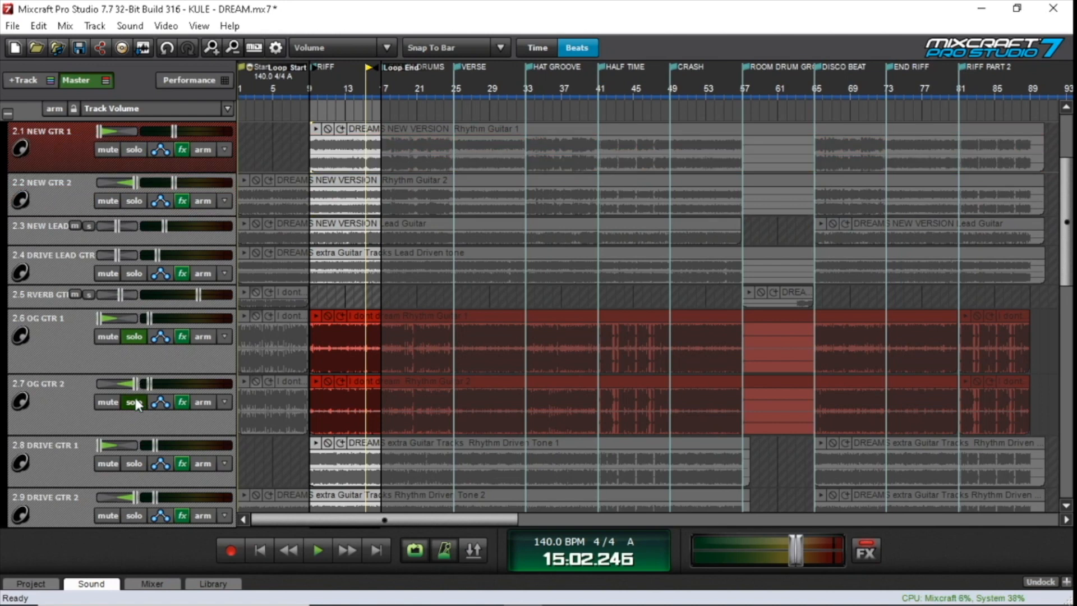
click(136, 398)
click(133, 335)
Solo DRIVE GTR 1, pan it to the center and play it from the RIFF marker at bar 9
scroll(105, 252, down, 2)
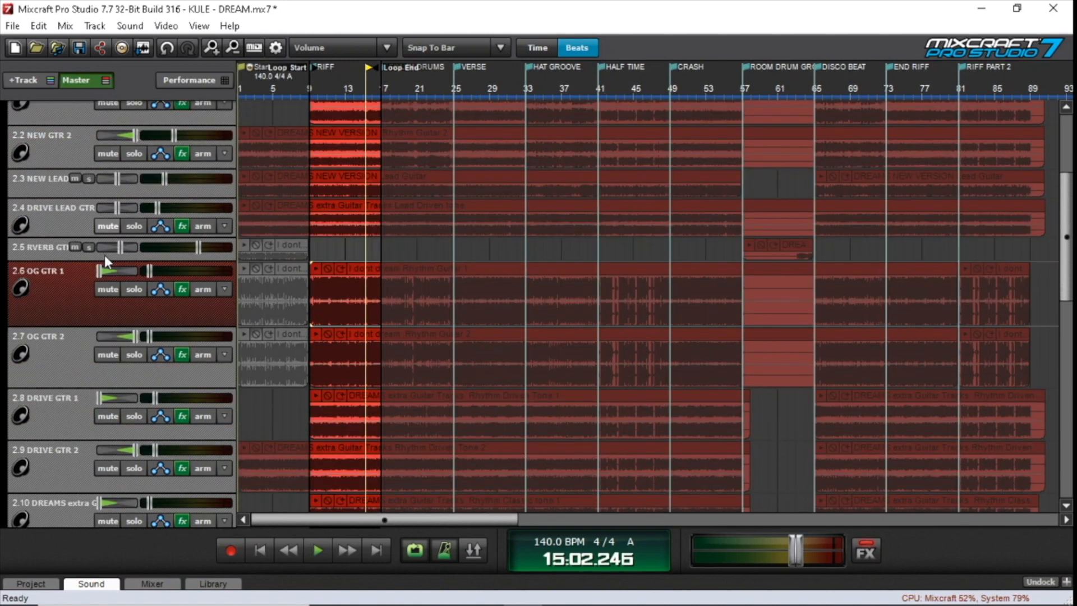
scroll(167, 276, down, 1)
scroll(173, 284, down, 1)
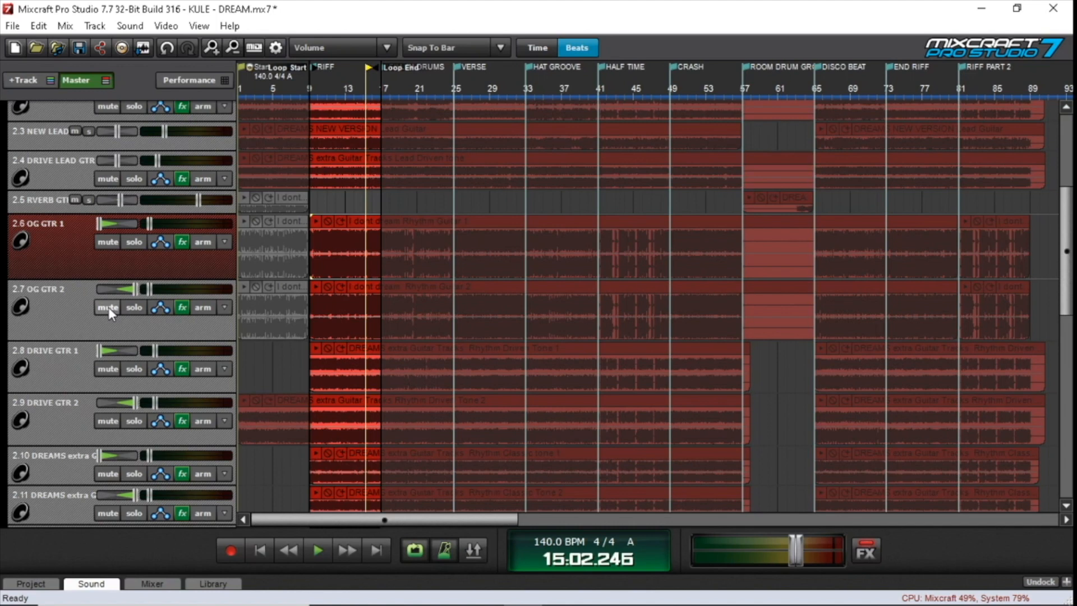
scroll(109, 307, down, 2)
click(136, 325)
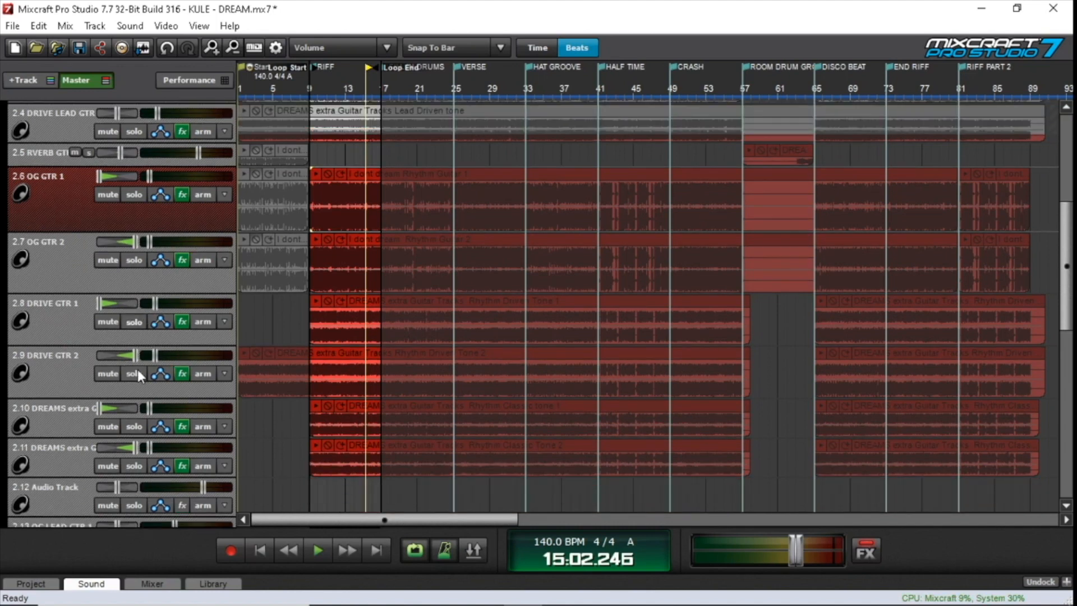
click(312, 154)
right_click(100, 307)
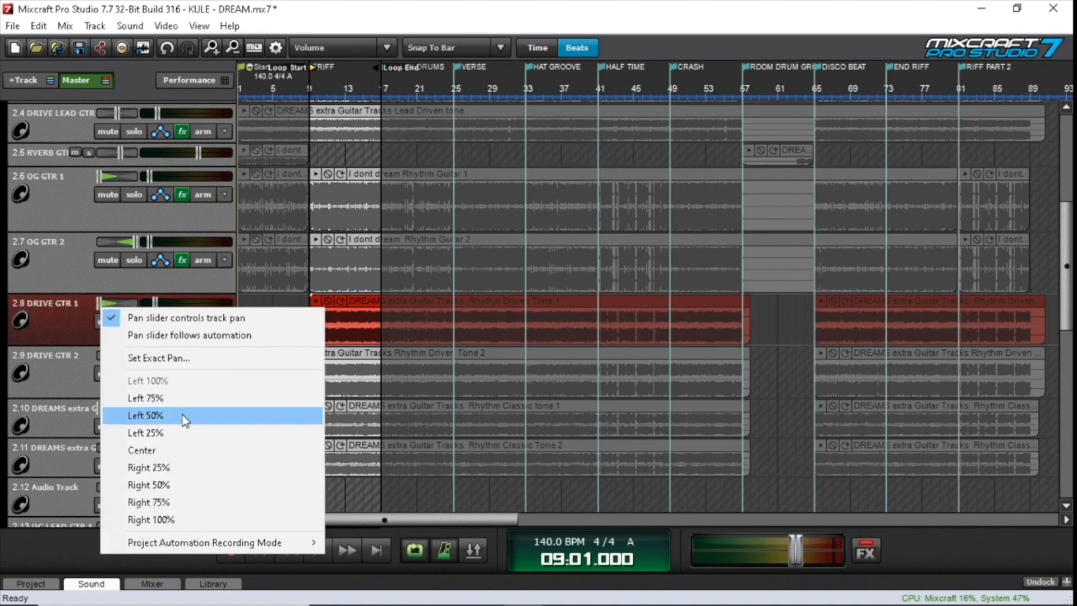
click(173, 447)
click(318, 551)
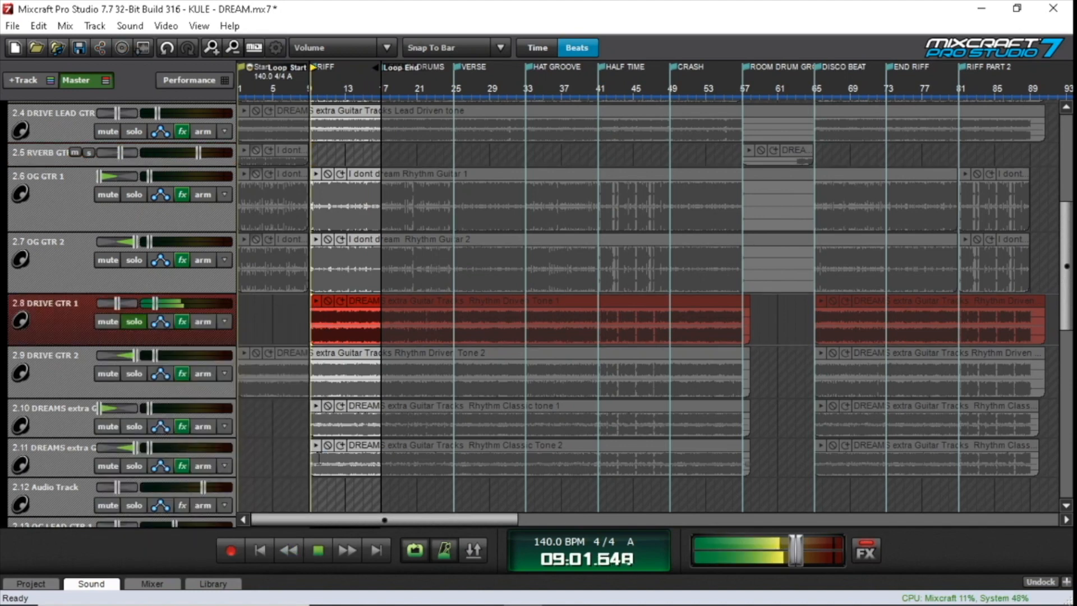
Examine the curve of DRIVE GTR 1's TB Parametric Equalizer during playback and stop at about bar 13
click(182, 321)
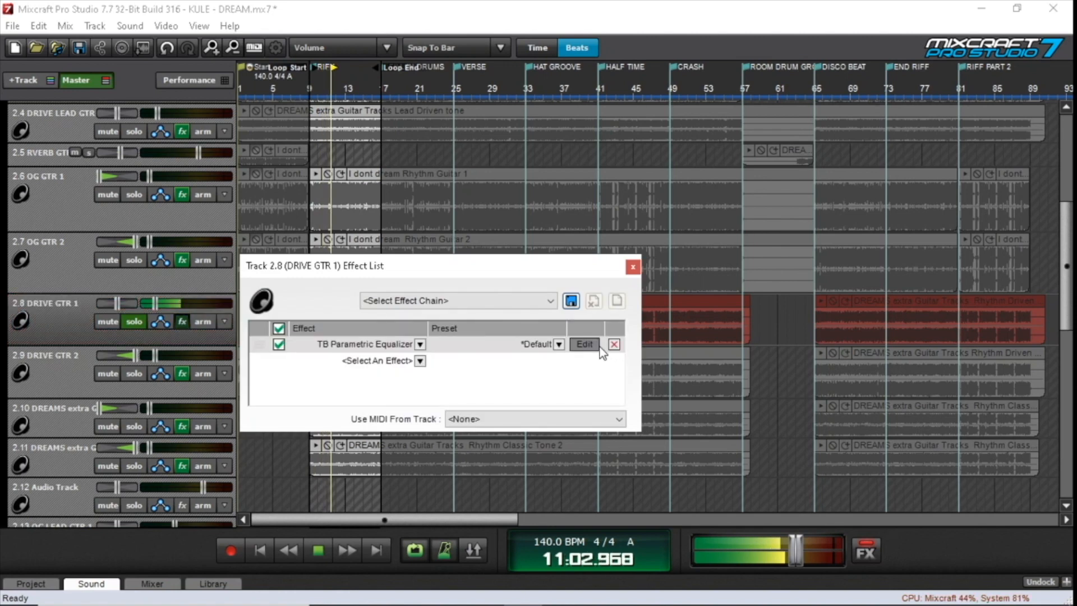
click(585, 344)
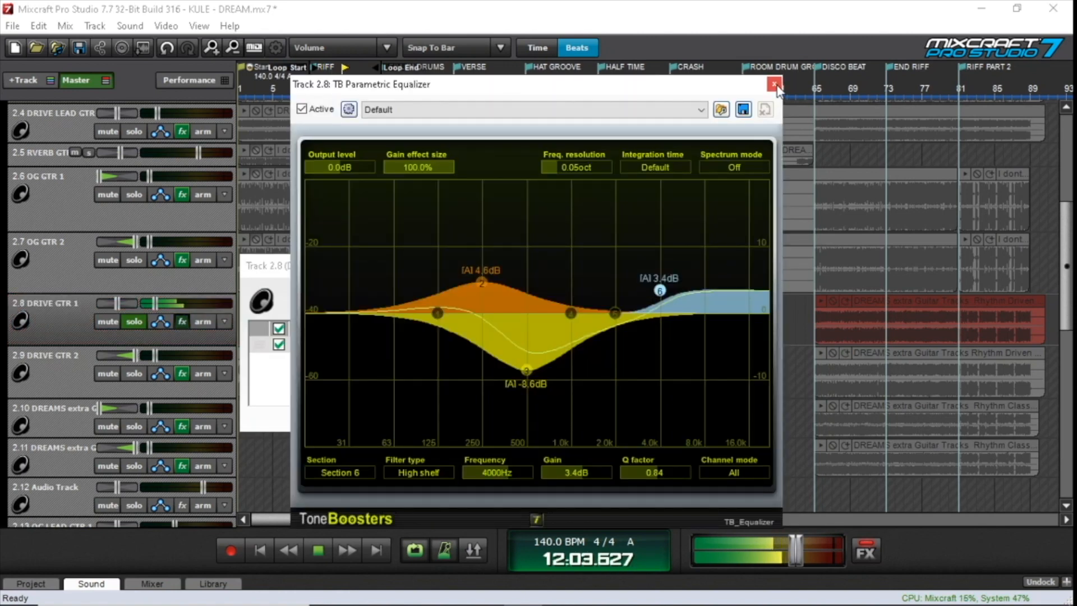
click(319, 551)
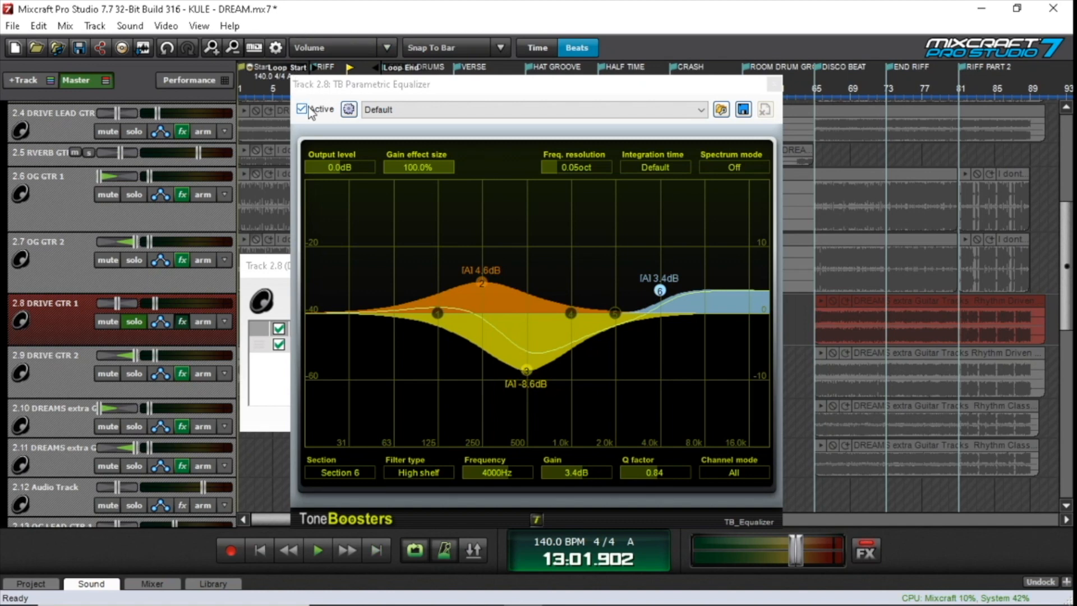
Close DRIVE GTR 1's effect list and move its equalizer window clear of the RIFF section
click(261, 298)
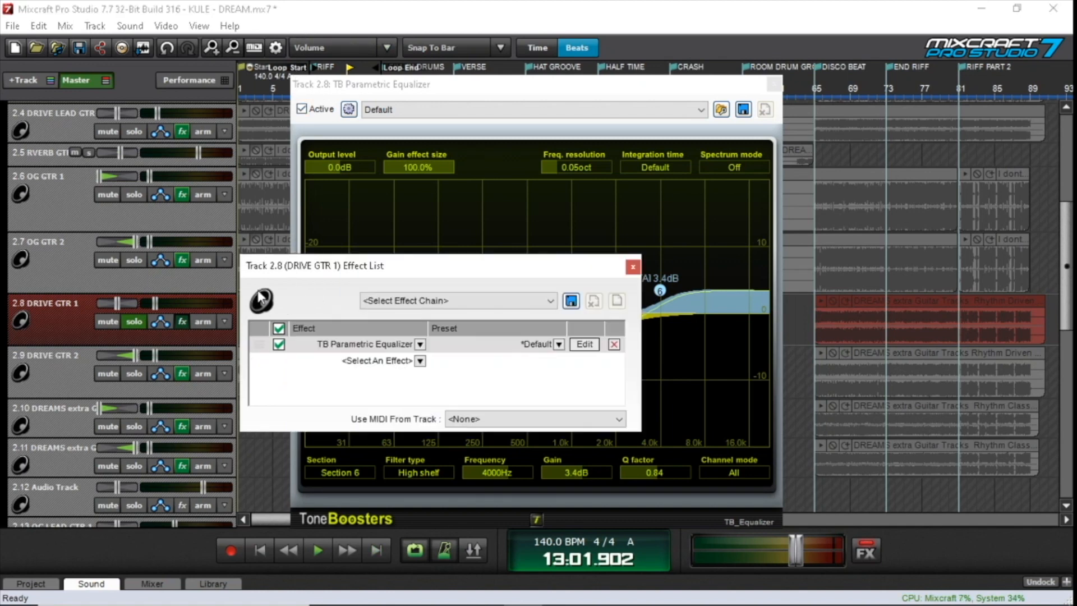
click(633, 267)
drag(524, 93, 675, 68)
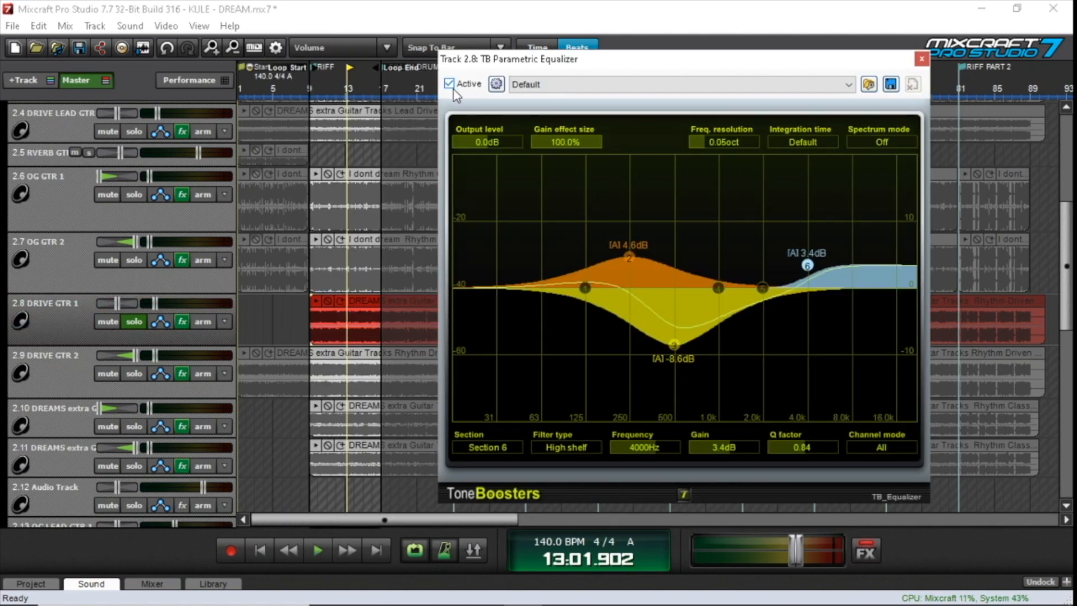
Play DRIVE GTR 1 on from bar 13 while switching its equalizer off and back on
click(318, 550)
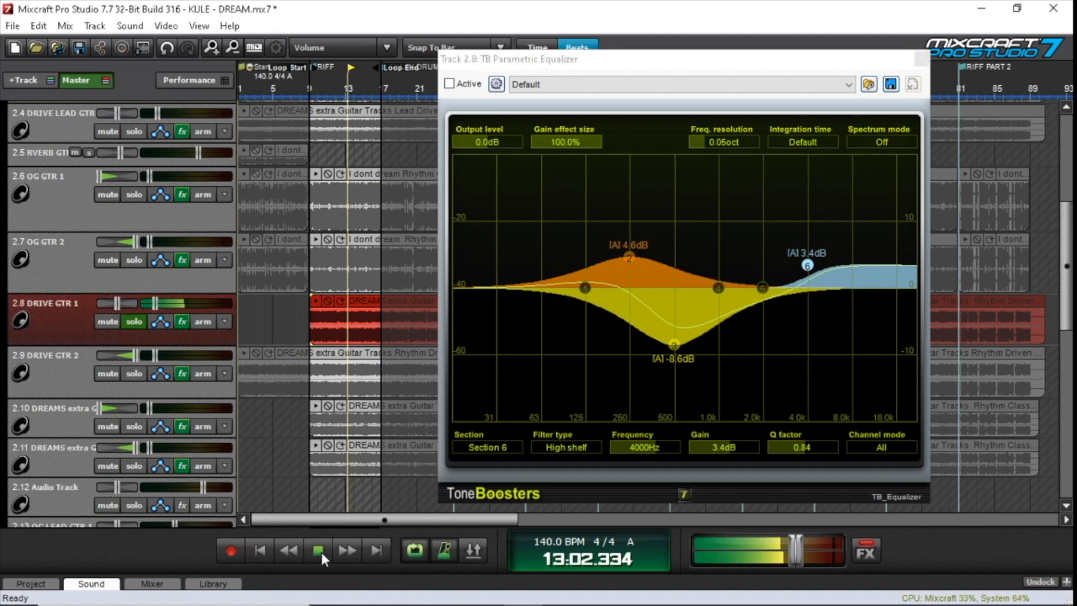
click(449, 85)
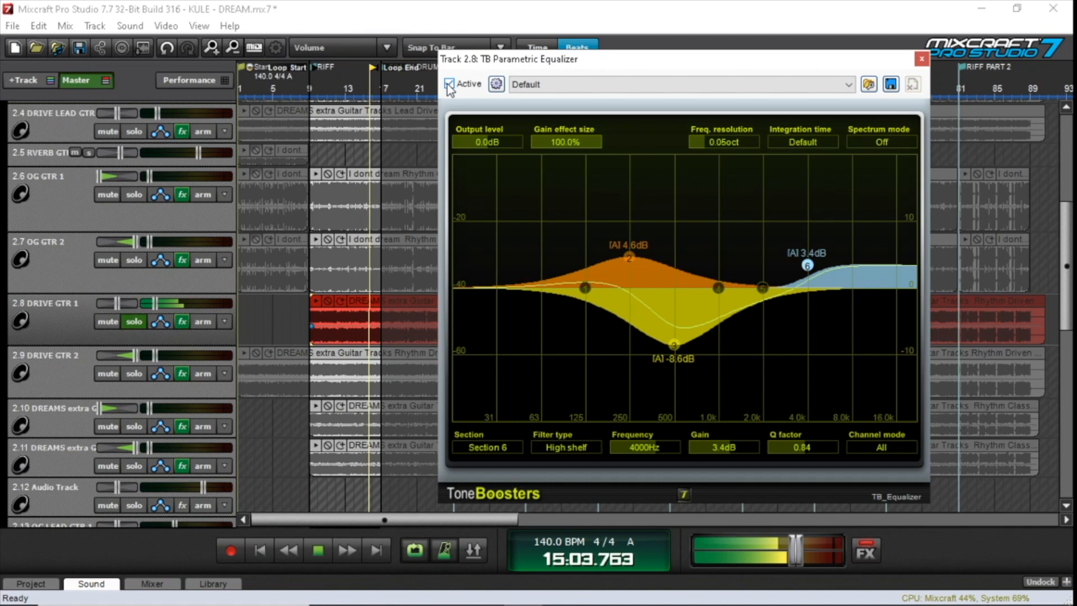
click(321, 549)
click(321, 548)
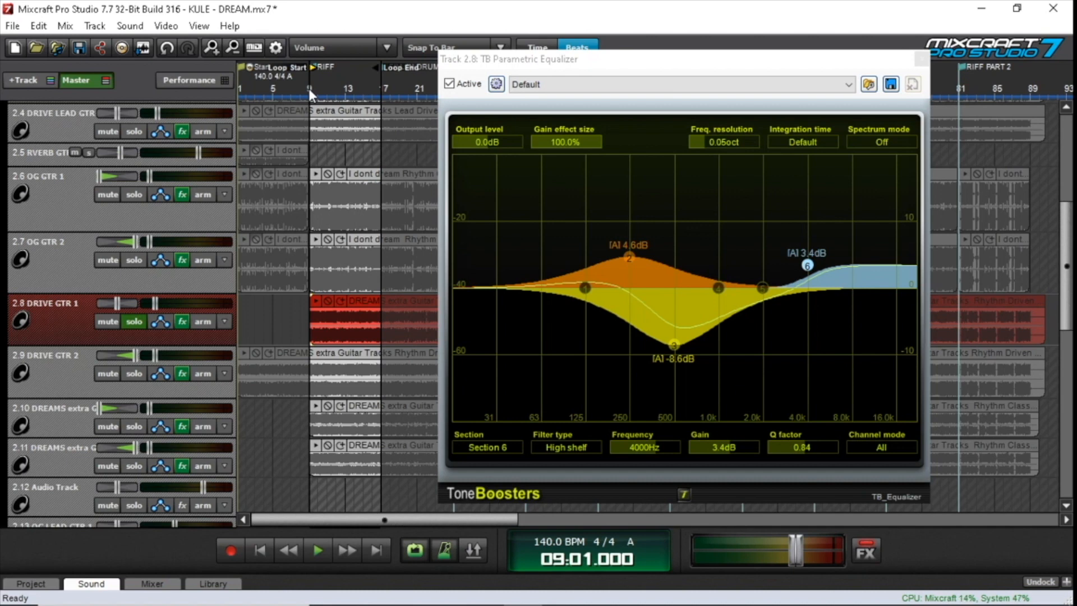
Play DRIVE GTR 1 from bar 9 while repeatedly bypassing and reactivating its equalizer, and pan the stopped track fully left
click(322, 543)
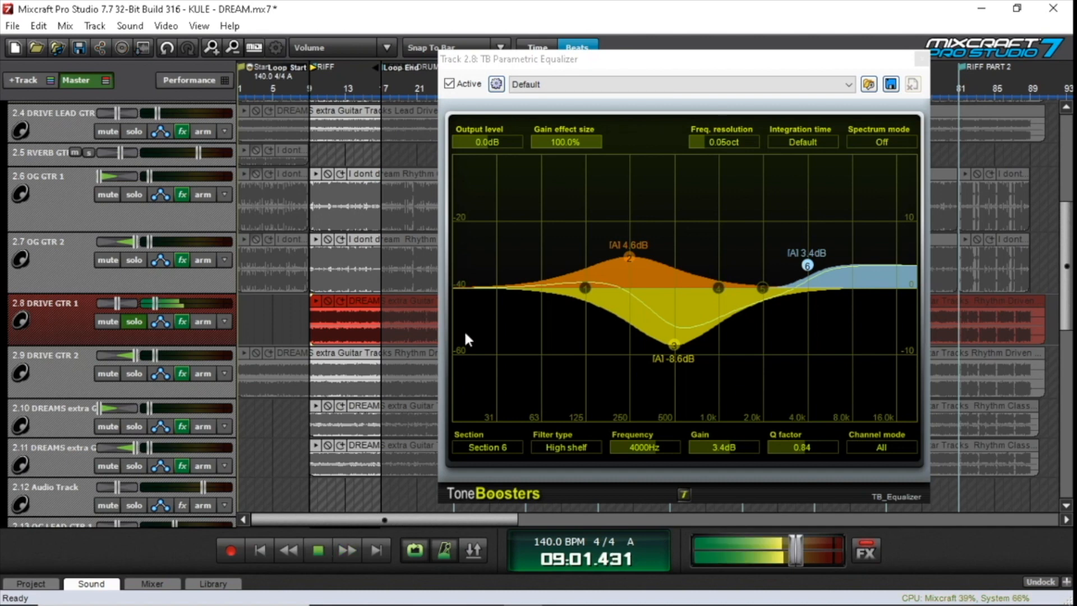
click(449, 85)
click(449, 86)
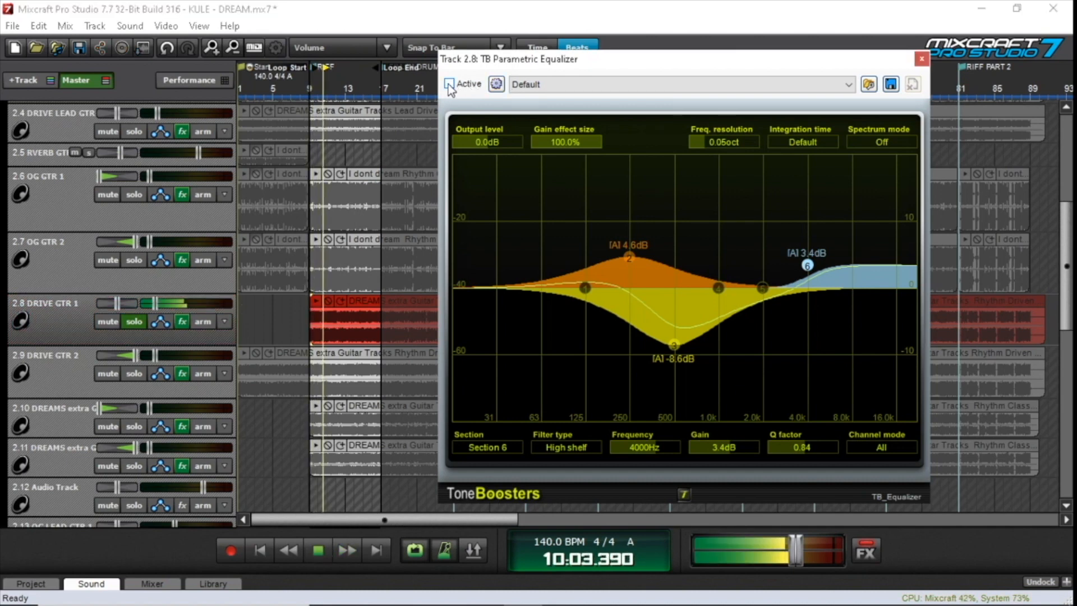
click(449, 86)
click(327, 544)
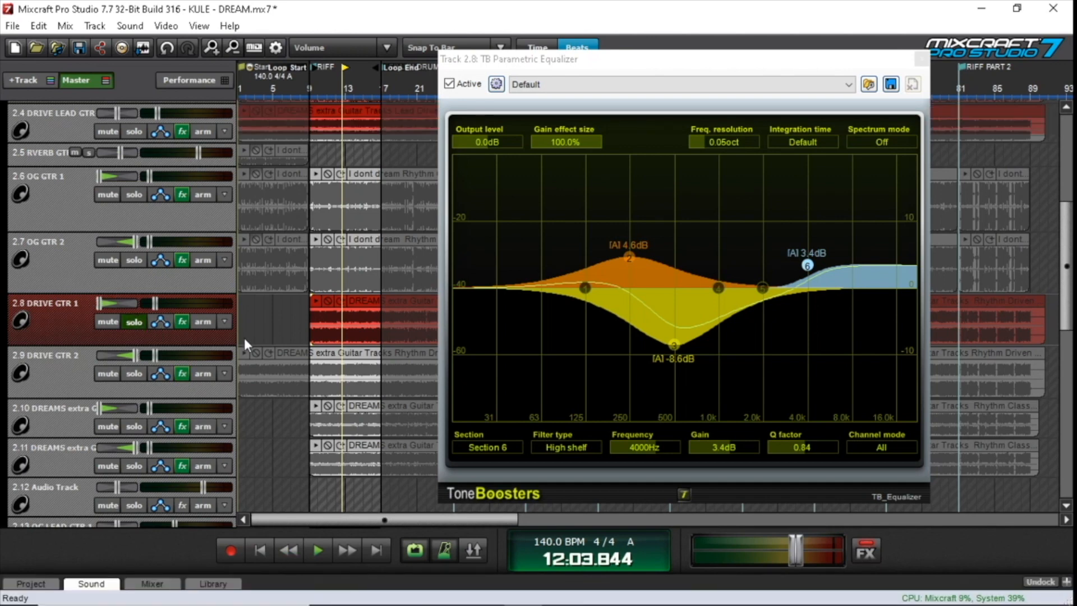
Solo DRIVE GTR 2 together with DRIVE GTR 1 and play both through the loop until it returns to bar 9
click(137, 371)
click(137, 317)
click(137, 319)
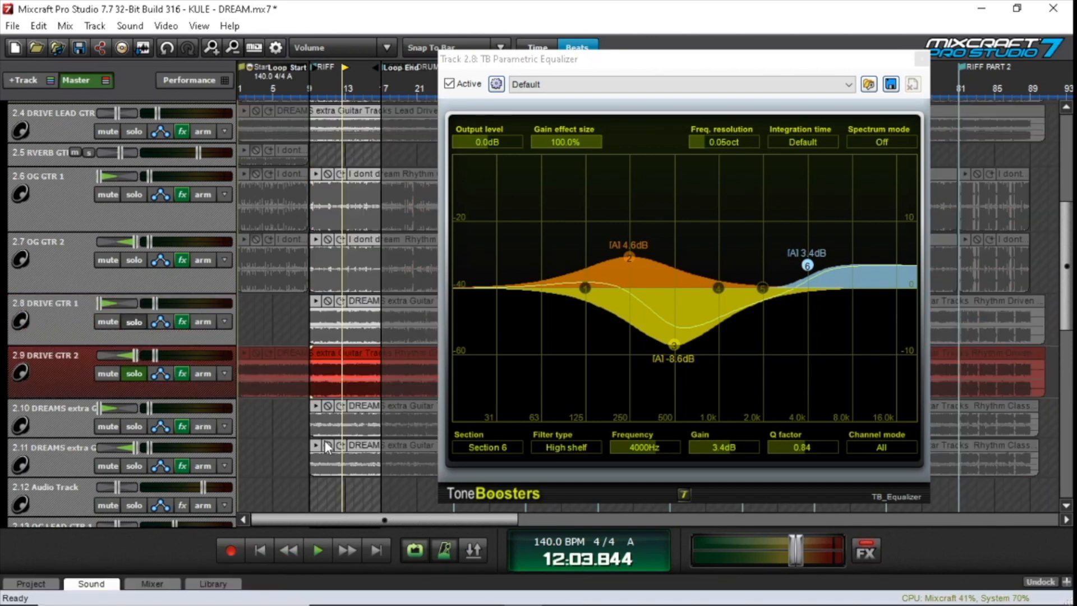
click(318, 548)
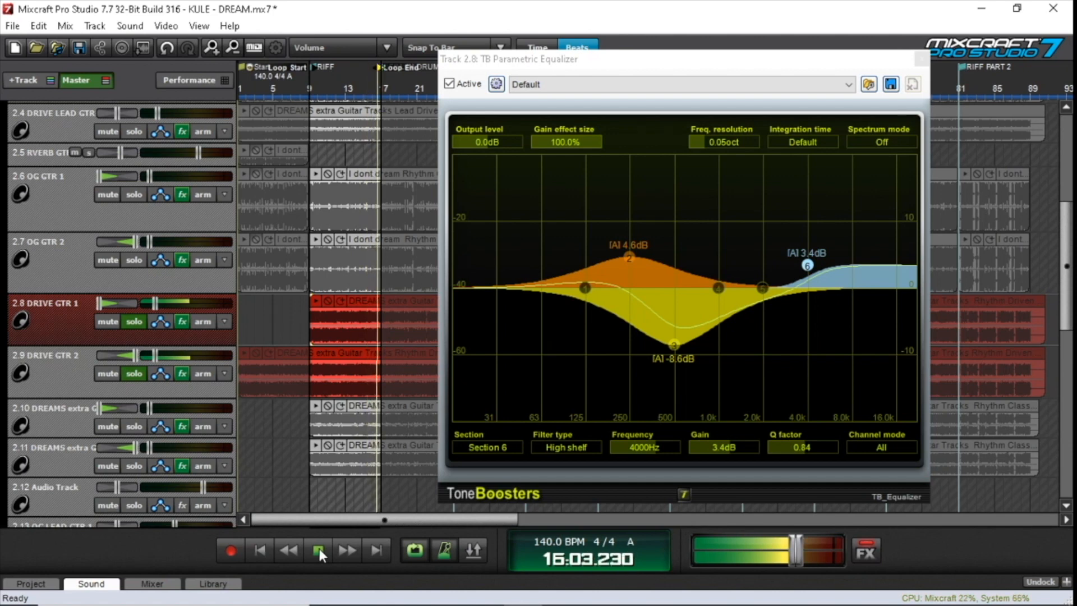
click(318, 549)
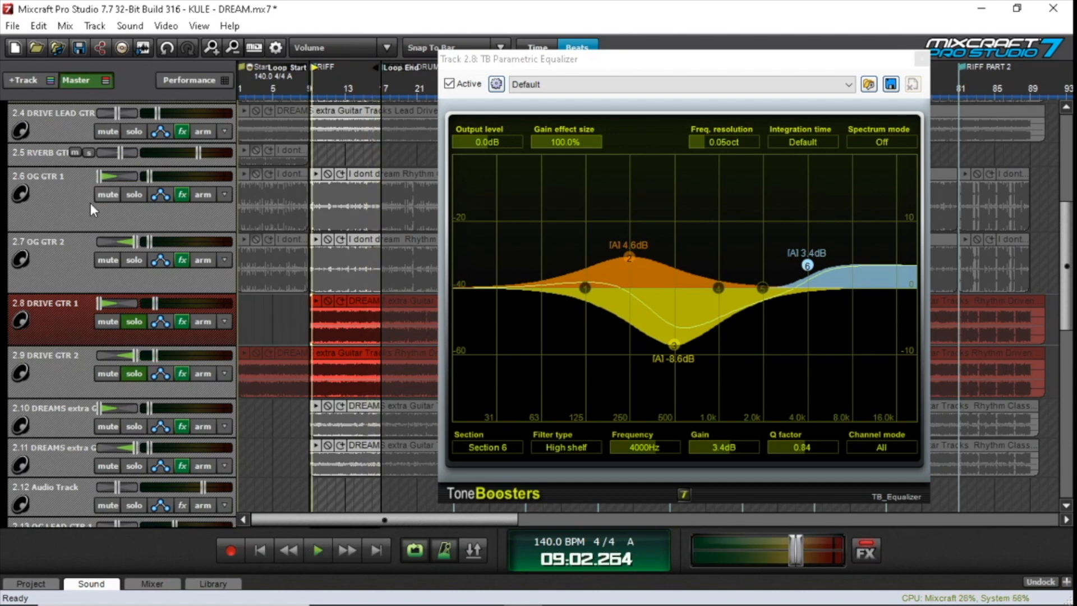
Add OG GTR 1, OG GTR 2, NEW GTR 1 and NEW GTR 2 to the soloed DRIVE guitars
scroll(93, 204, up, 2)
click(142, 244)
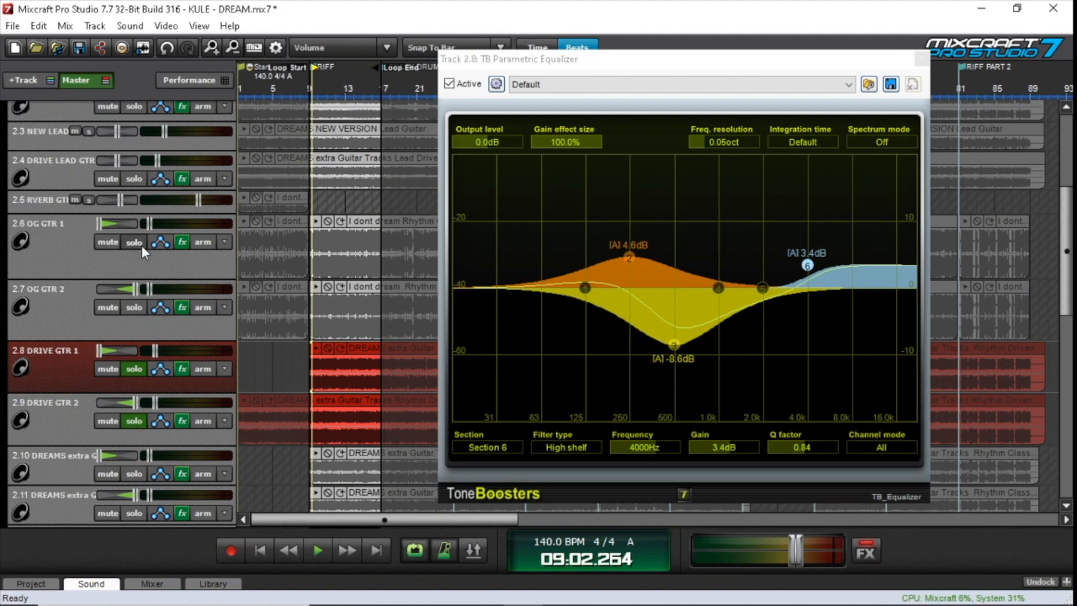
click(131, 305)
scroll(106, 242, up, 3)
click(132, 126)
click(135, 176)
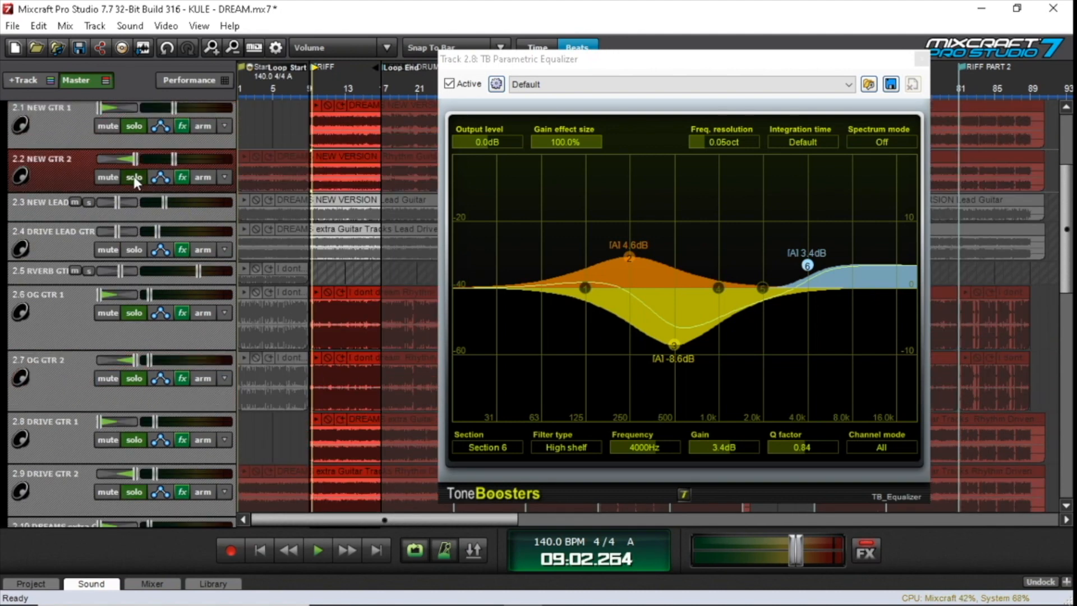
Play the six soloed NEW, OG and DRIVE guitars together from bar 9 and stop around bar 14
click(311, 93)
key(space)
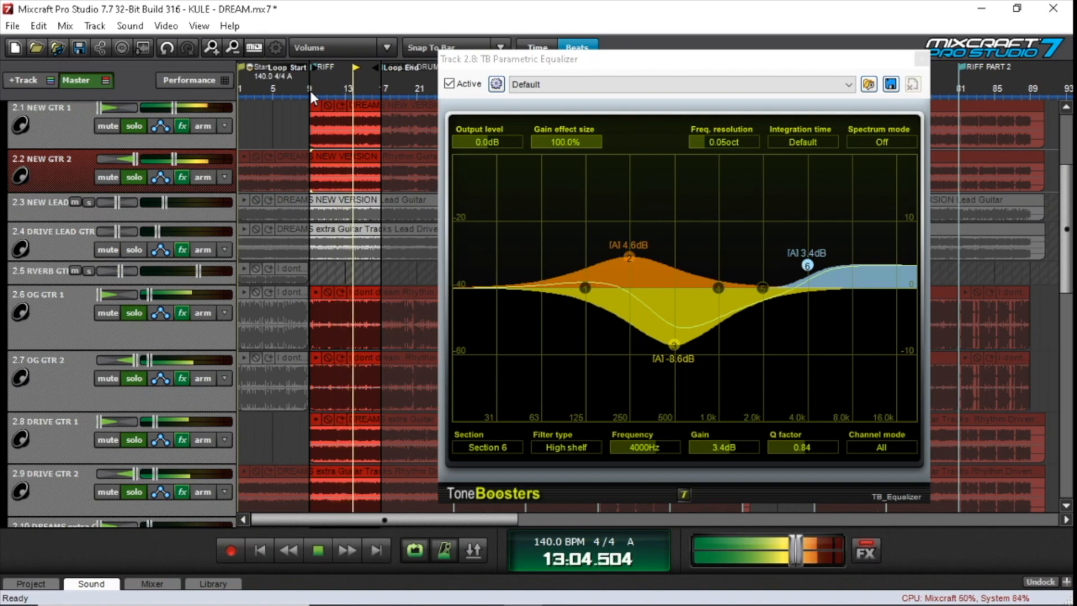
key(space)
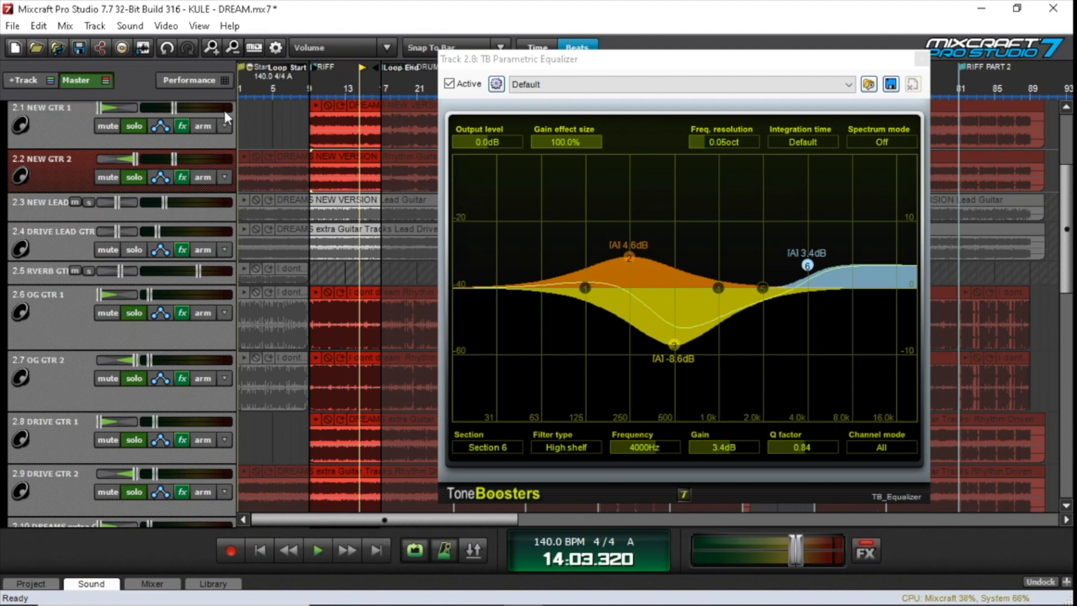
Clear the solo from NEW GTR 1 and 2, OG GTR 1 and 2, and DRIVE GTR 1 and 2
click(128, 130)
click(138, 178)
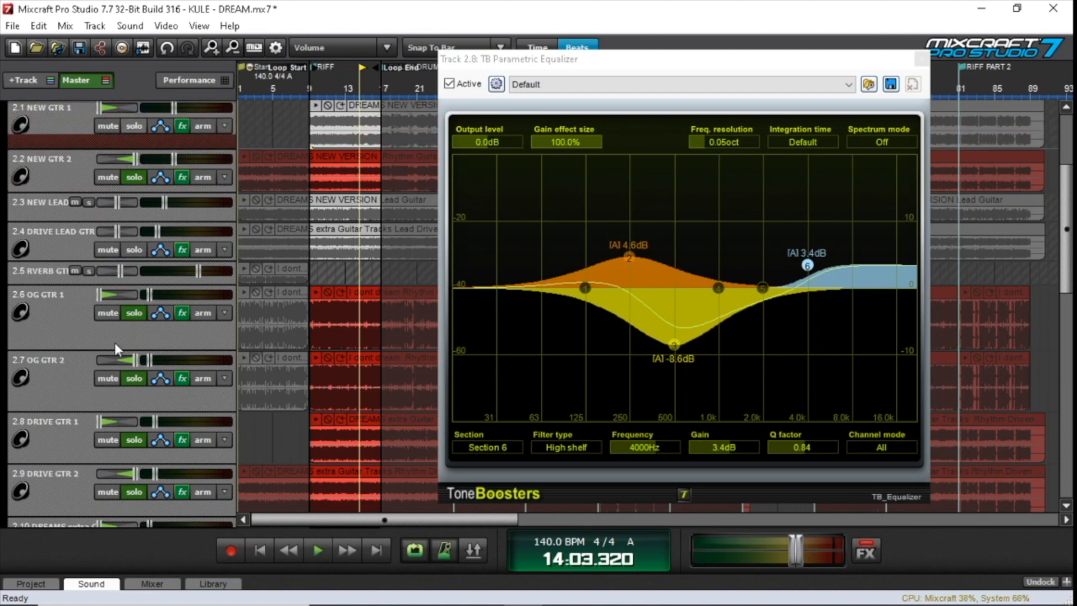
click(129, 314)
click(134, 378)
click(137, 439)
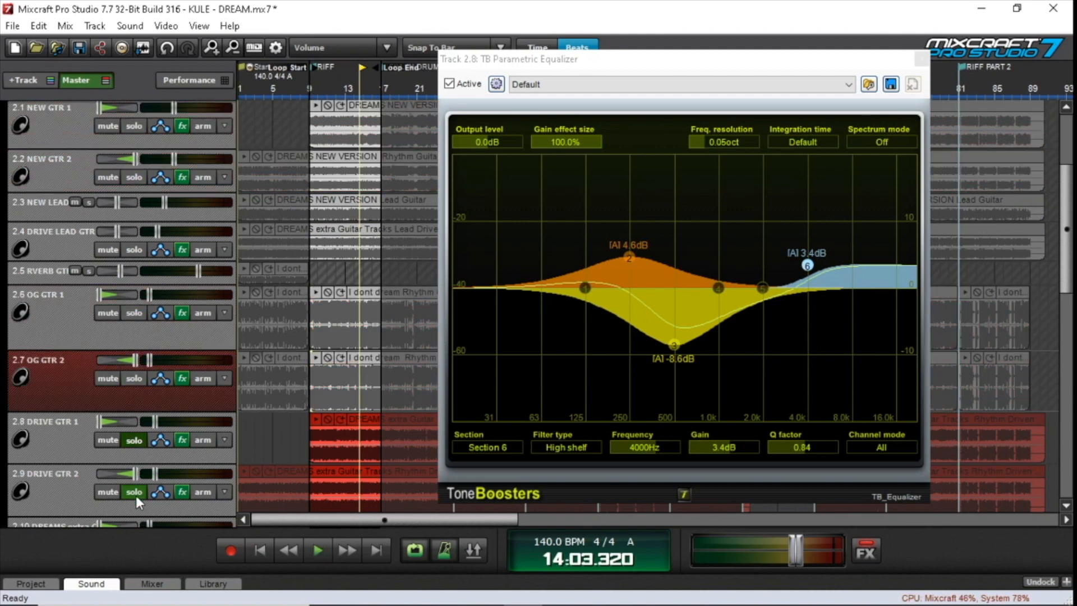
click(136, 493)
Solo track 2.10 (Rhythm Classic tone 1) panned to the center, return to bar 9 and close the open DRIVE GTR 1 equalizer
scroll(120, 312, down, 2)
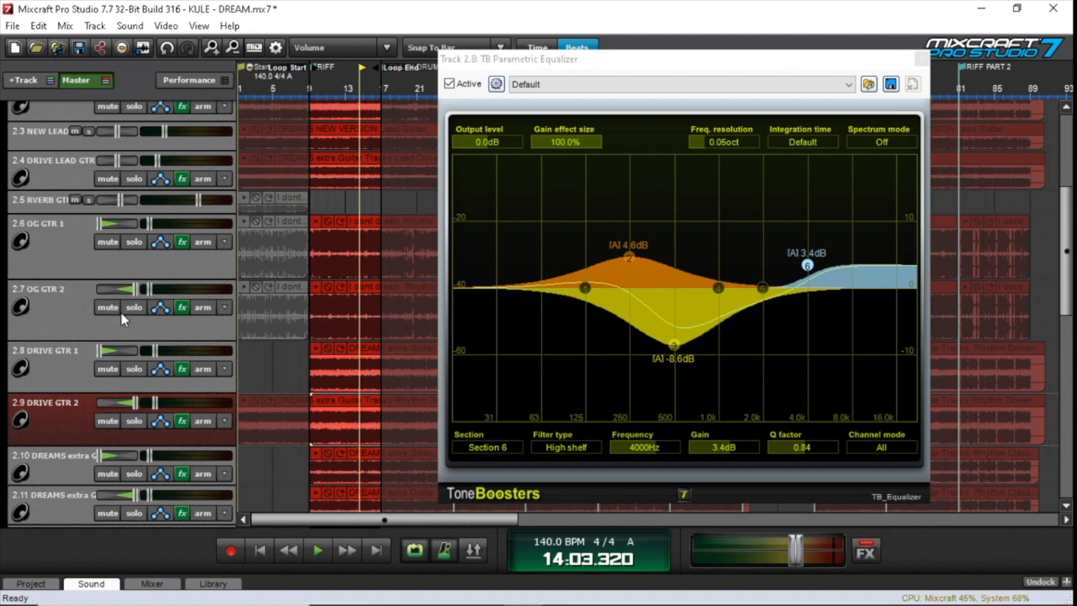
scroll(120, 311, down, 2)
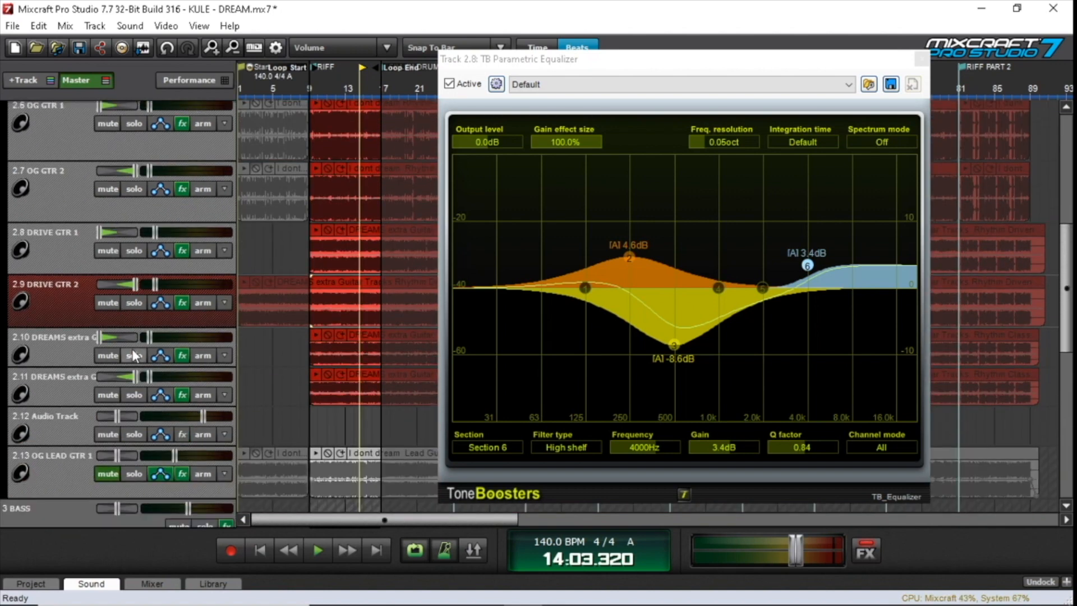
click(133, 355)
drag(101, 338, 151, 340)
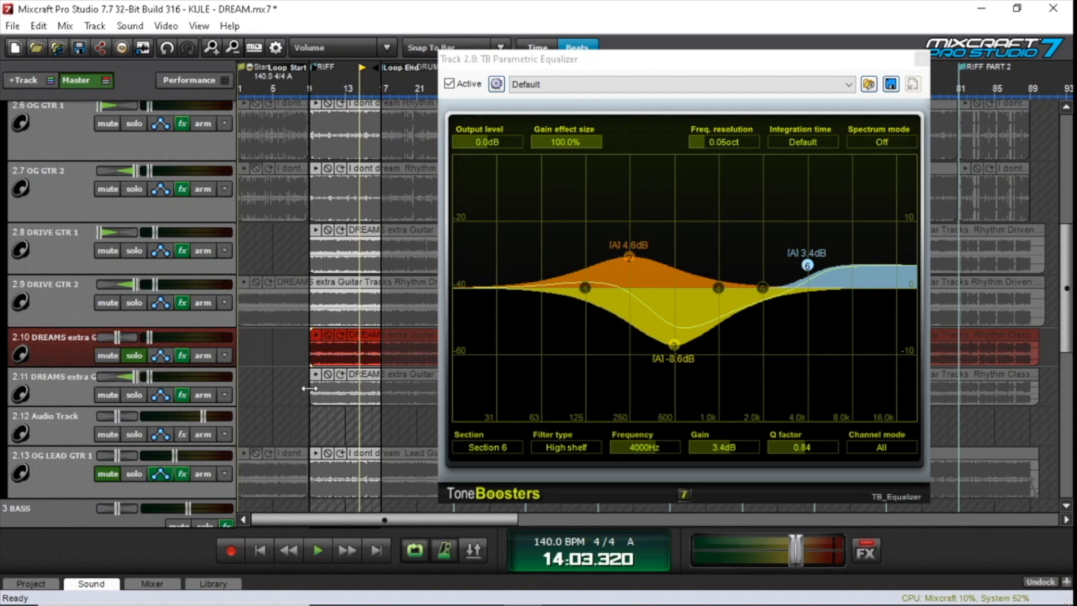
click(310, 418)
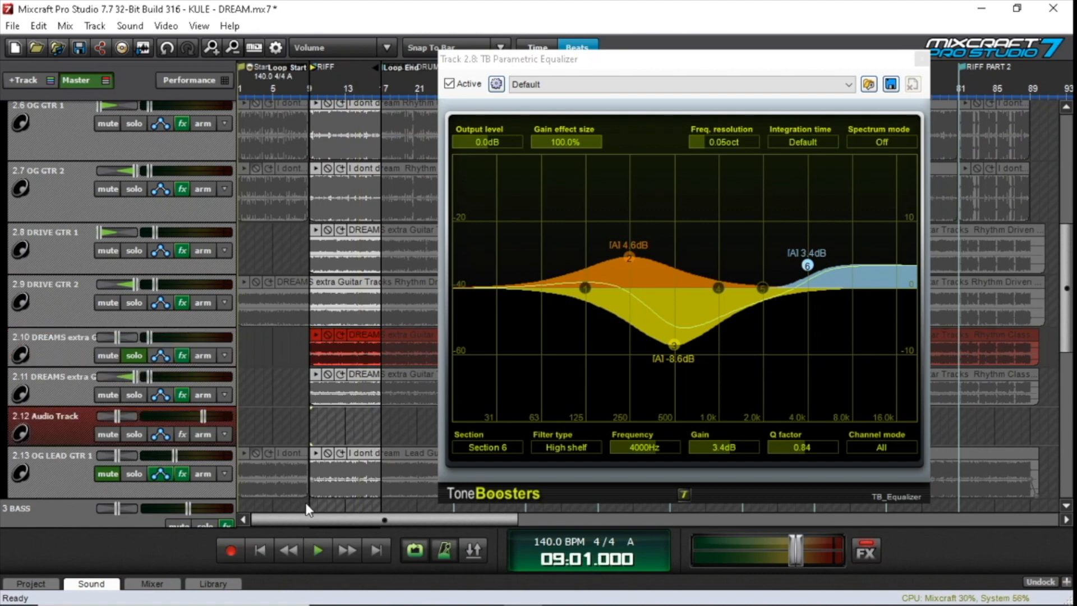
click(921, 59)
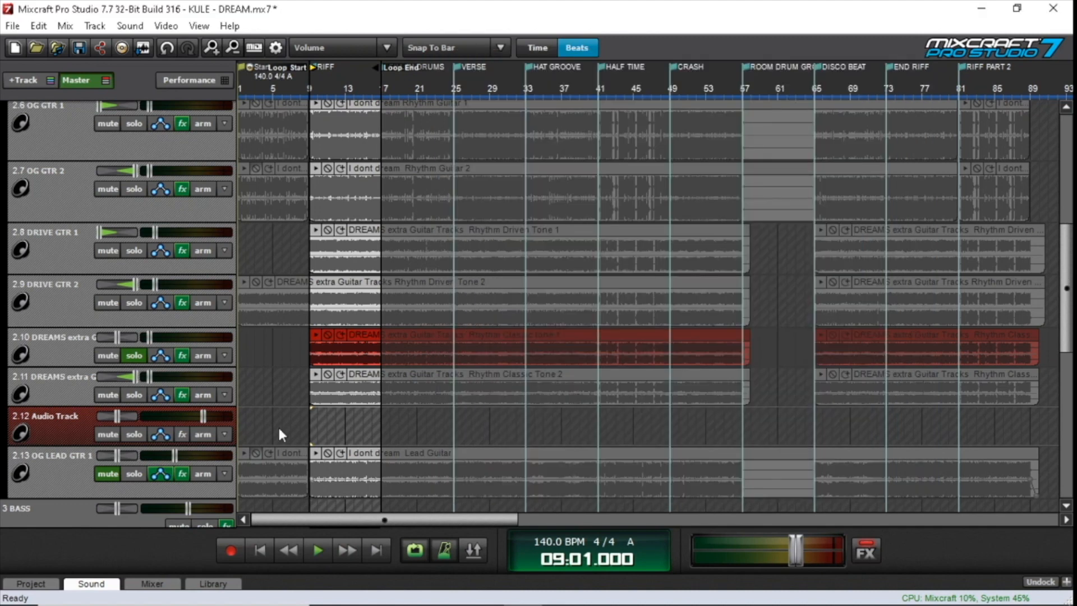
Play the soloed Classic tone 1 track, raise its volume to 80% and play it on until the loop returns to bar 9
click(318, 548)
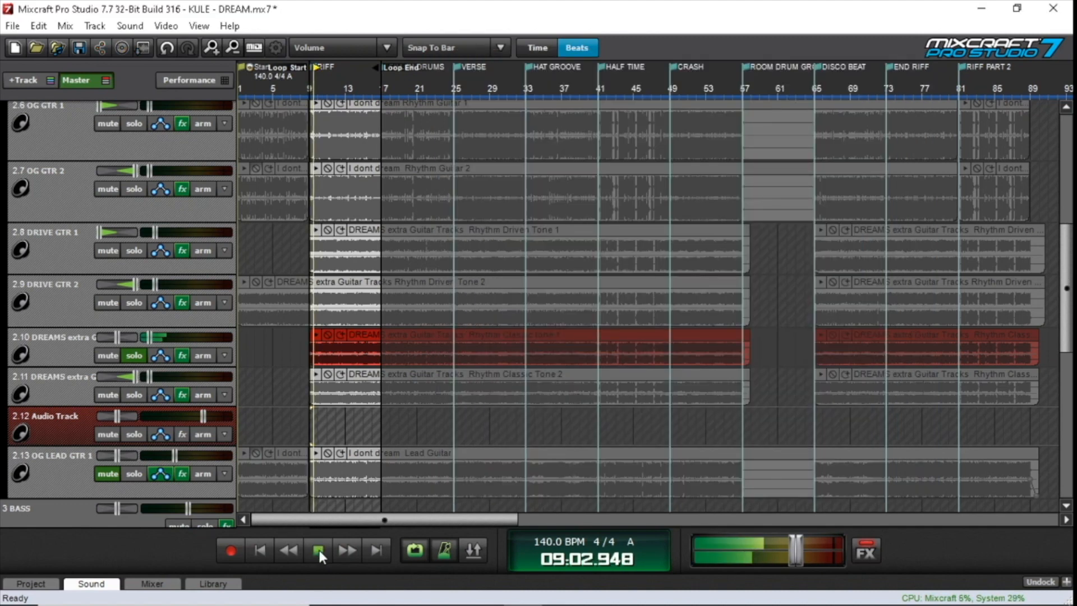
mouse_move(151, 339)
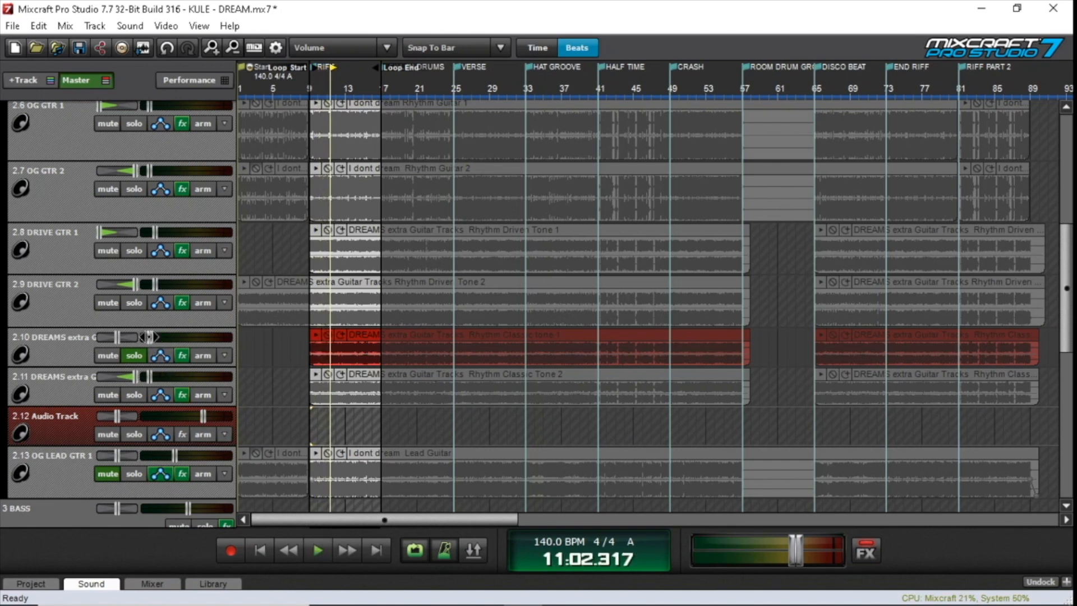
right_click(150, 338)
click(200, 461)
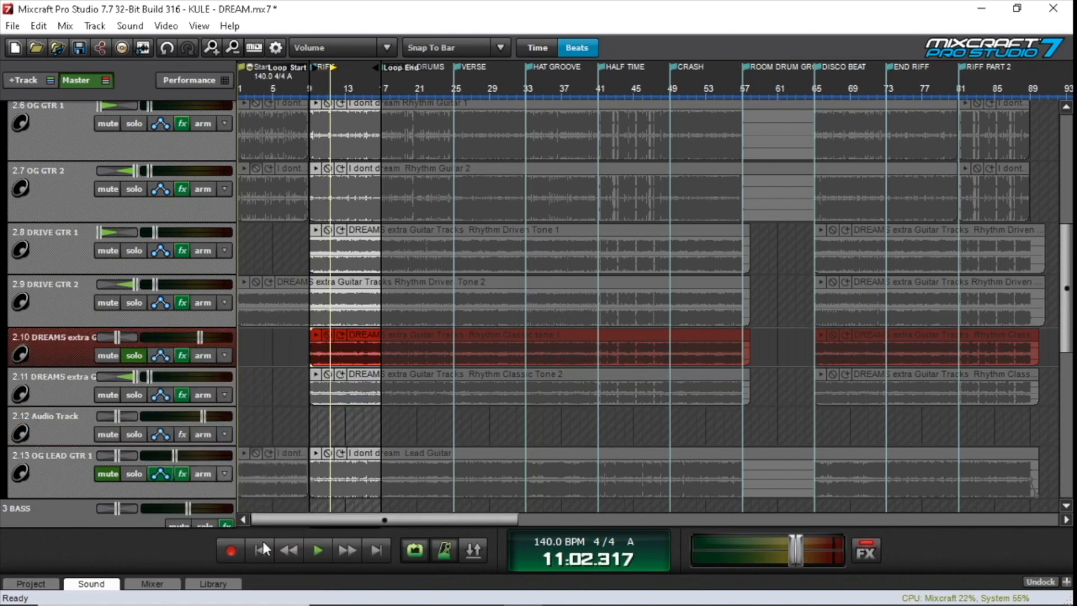
click(318, 550)
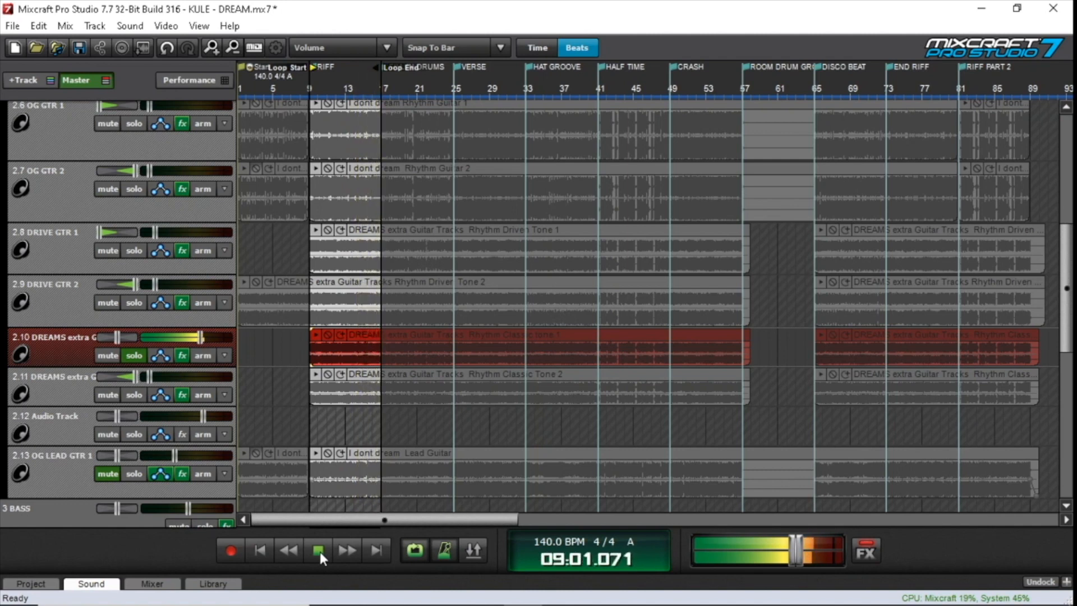
click(320, 550)
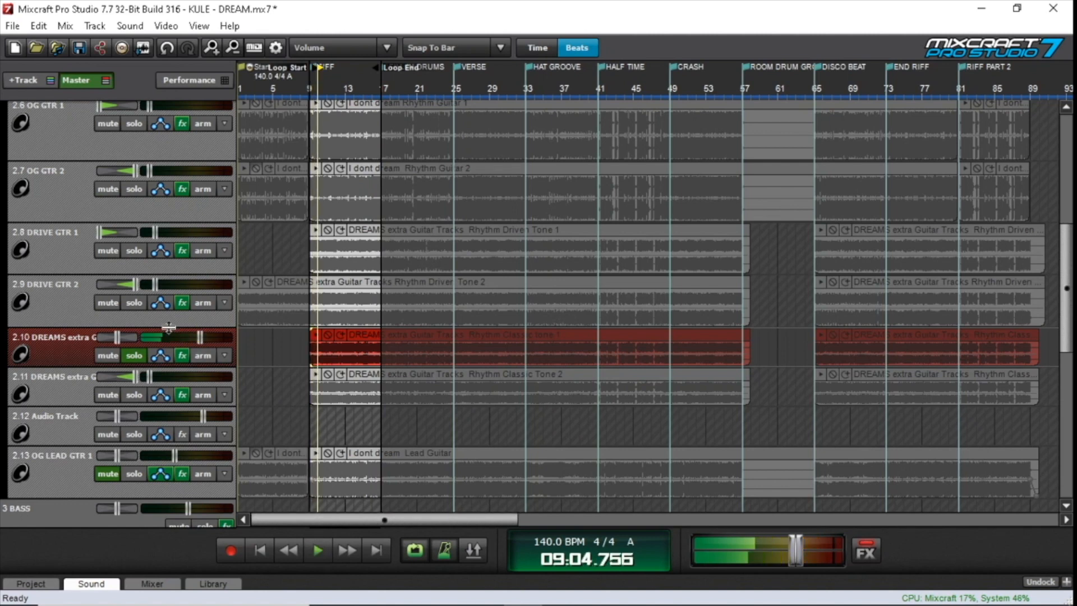
Examine the TB Parametric Equalizer curve in the Classic tone 1 effect list, then close the effect windows
click(180, 356)
click(583, 396)
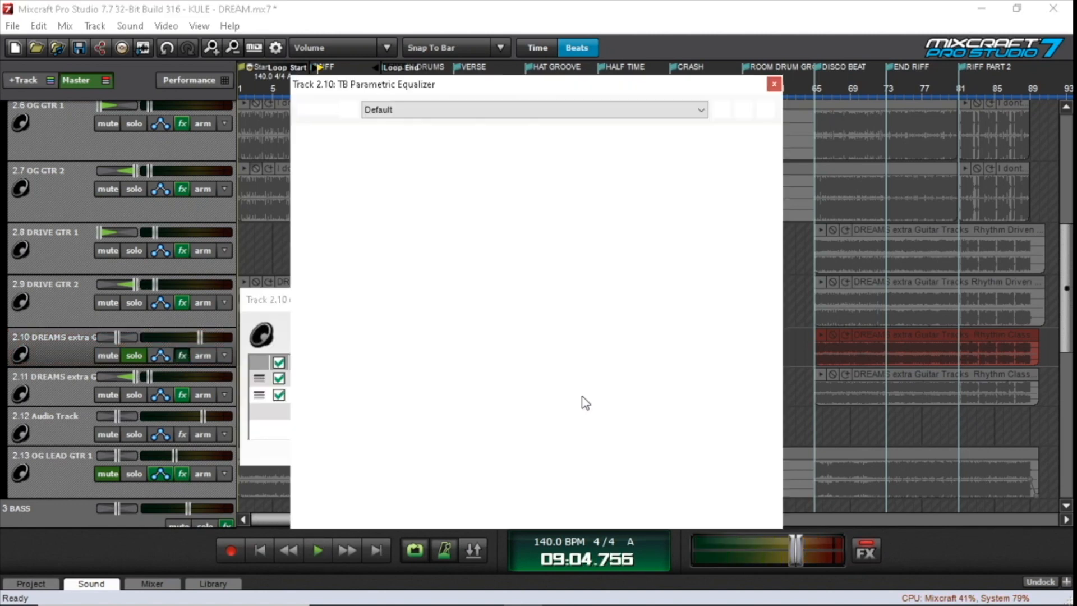
click(773, 84)
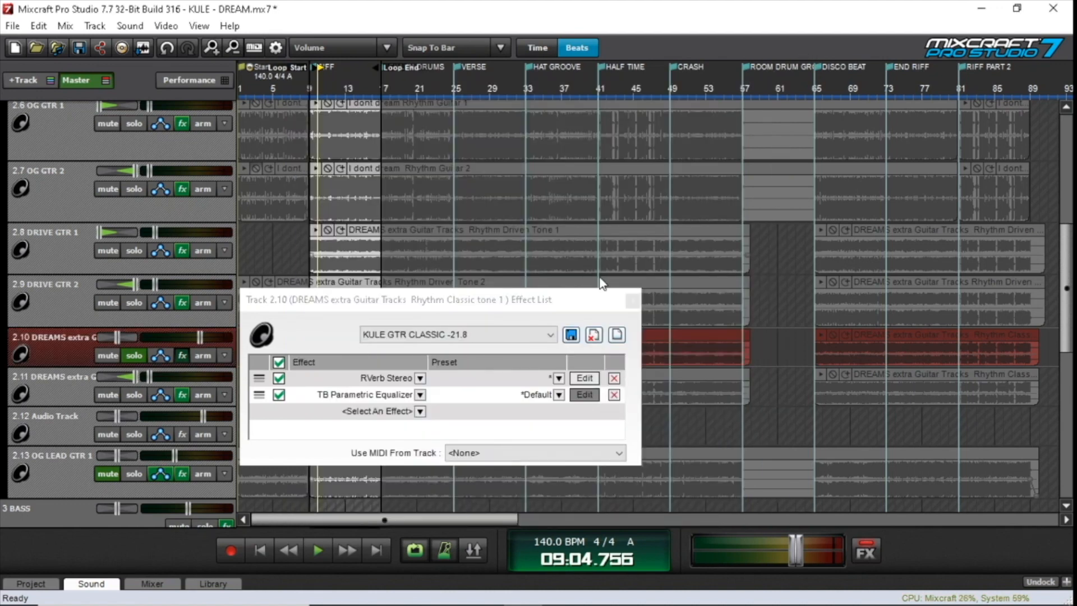
click(584, 396)
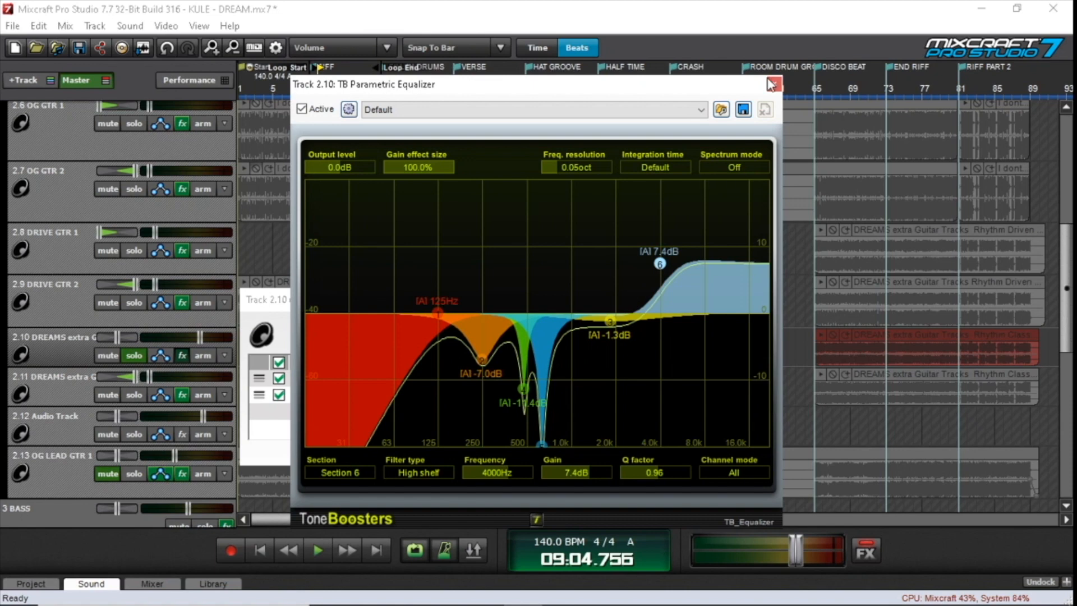
click(771, 84)
click(632, 301)
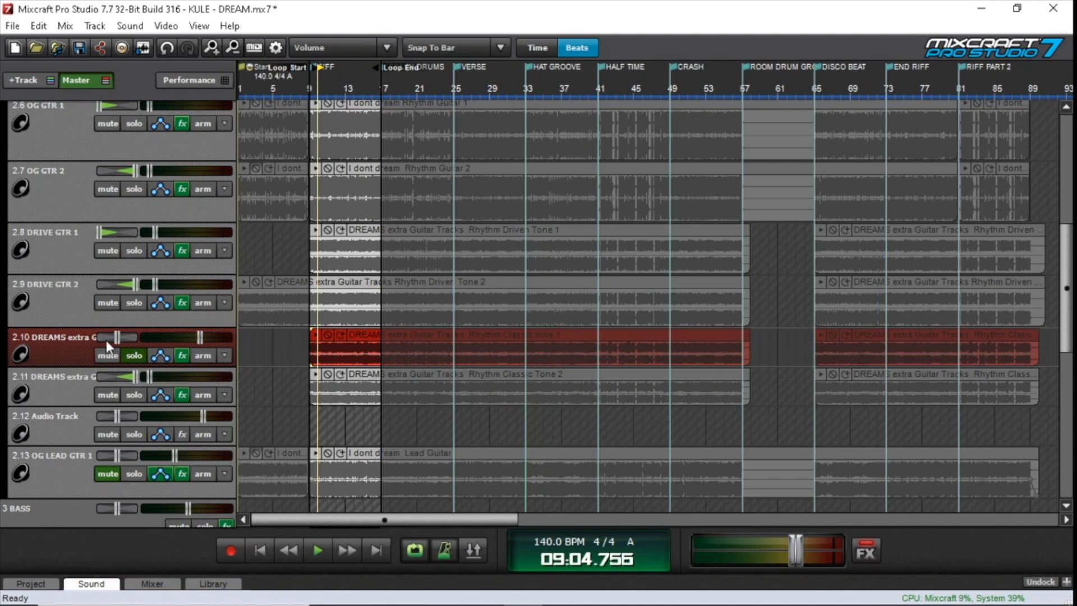
Play the centered, soloed Classic tone 1 track from bar 9 and stop in bar 12
click(313, 425)
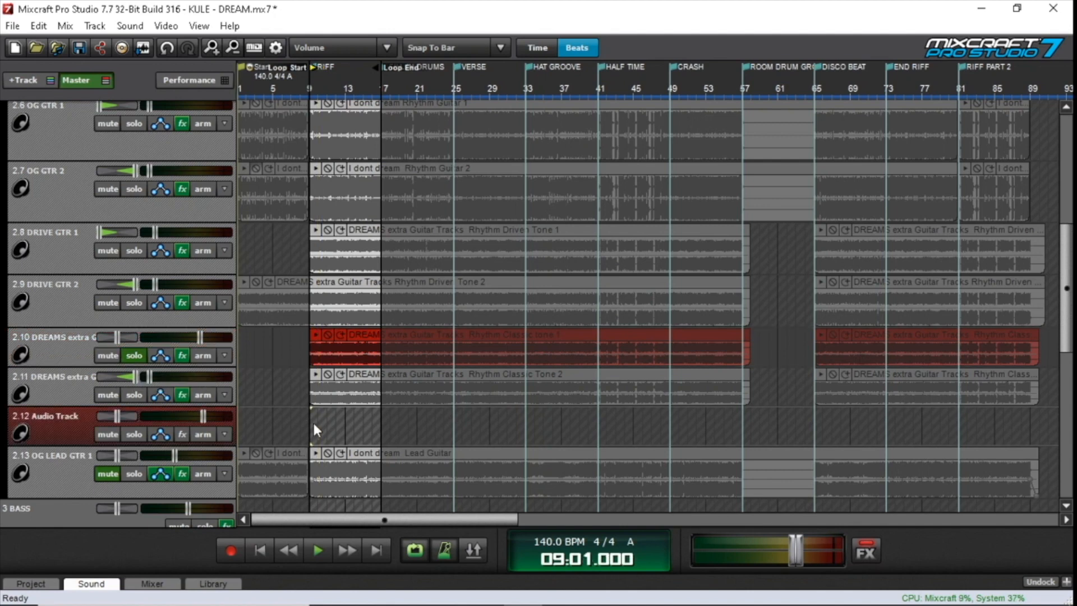
key(space)
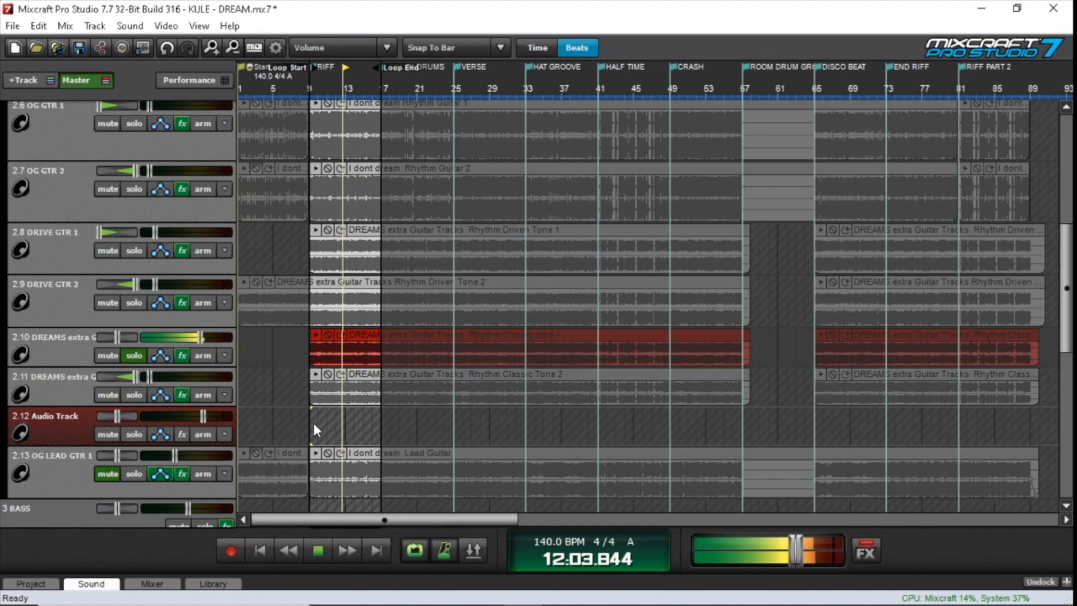
key(space)
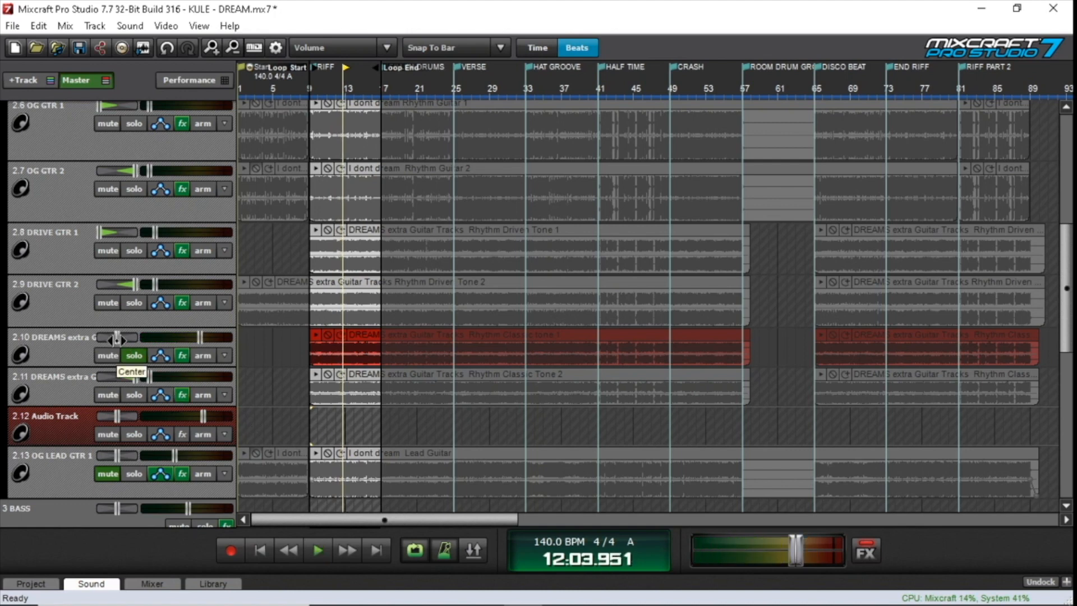
Pan the Classic tone 1 track fully left and lower its volume with an exact negative value
click(116, 338)
right_click(198, 337)
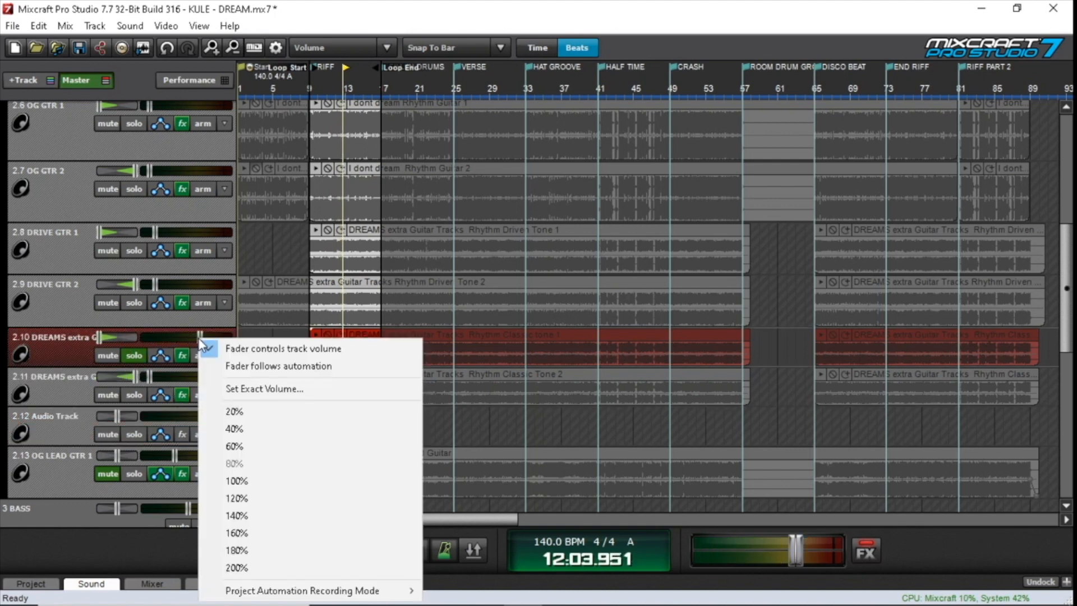
click(276, 388)
text(-21.8)
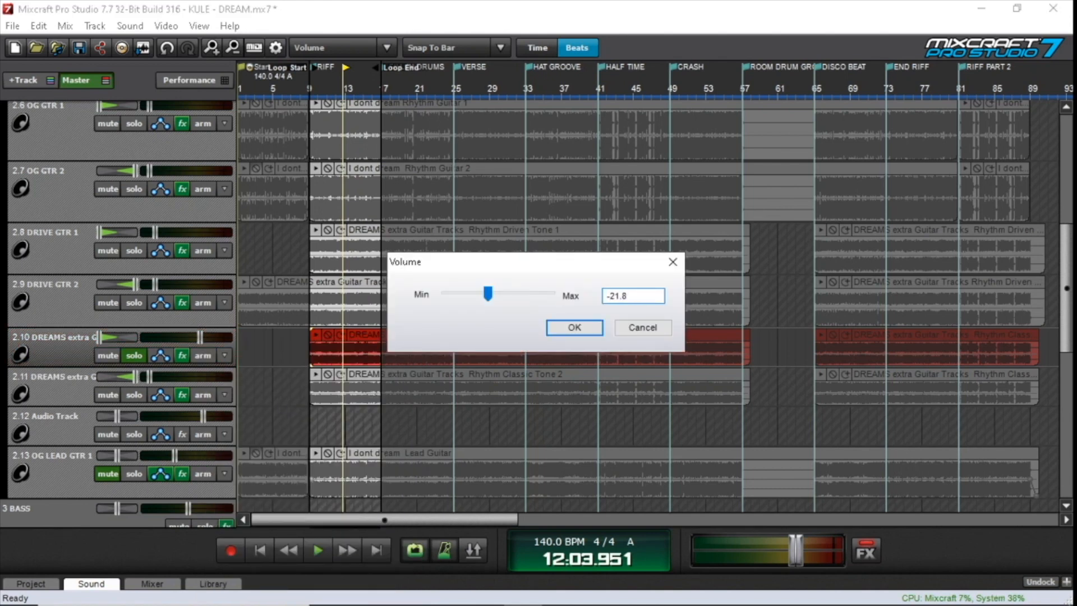
key(Return)
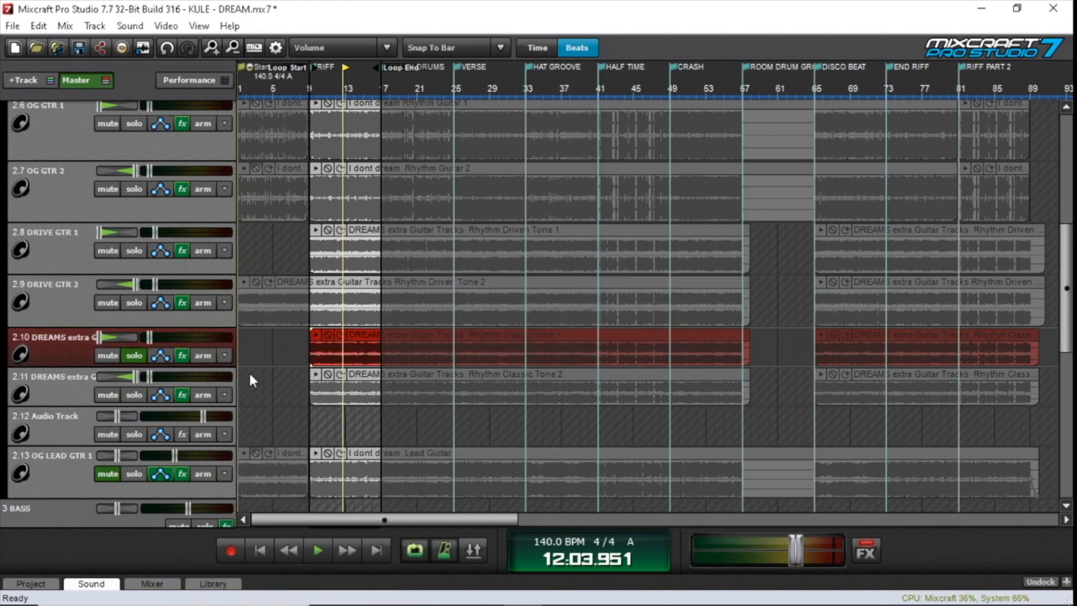
Play the Classic tone 1 and Classic tone 2 tracks soloed together from bar 9, stop and clear both solos
click(134, 394)
click(308, 425)
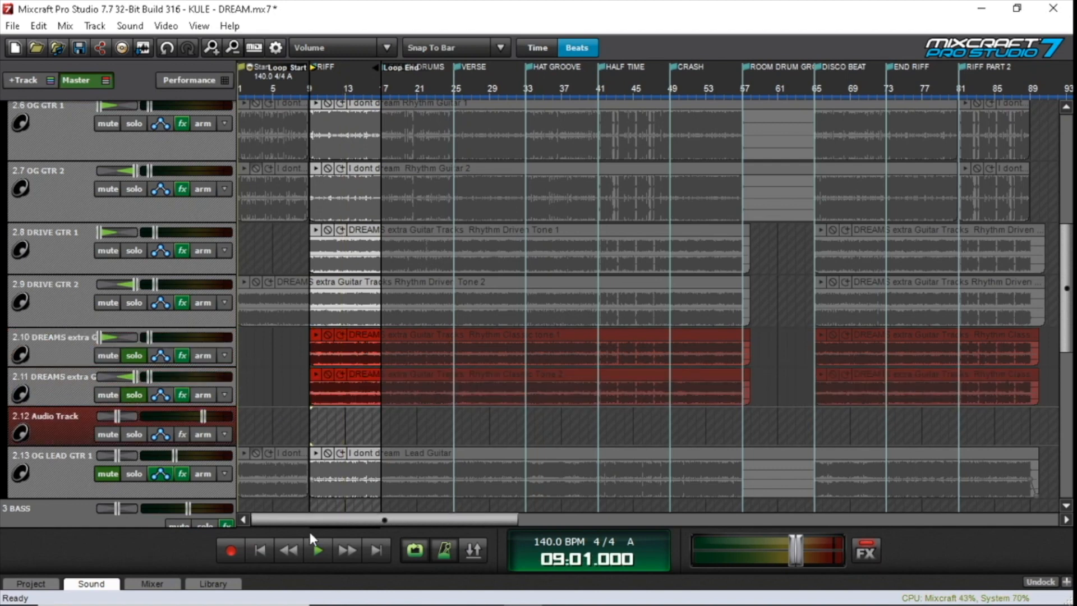
click(316, 555)
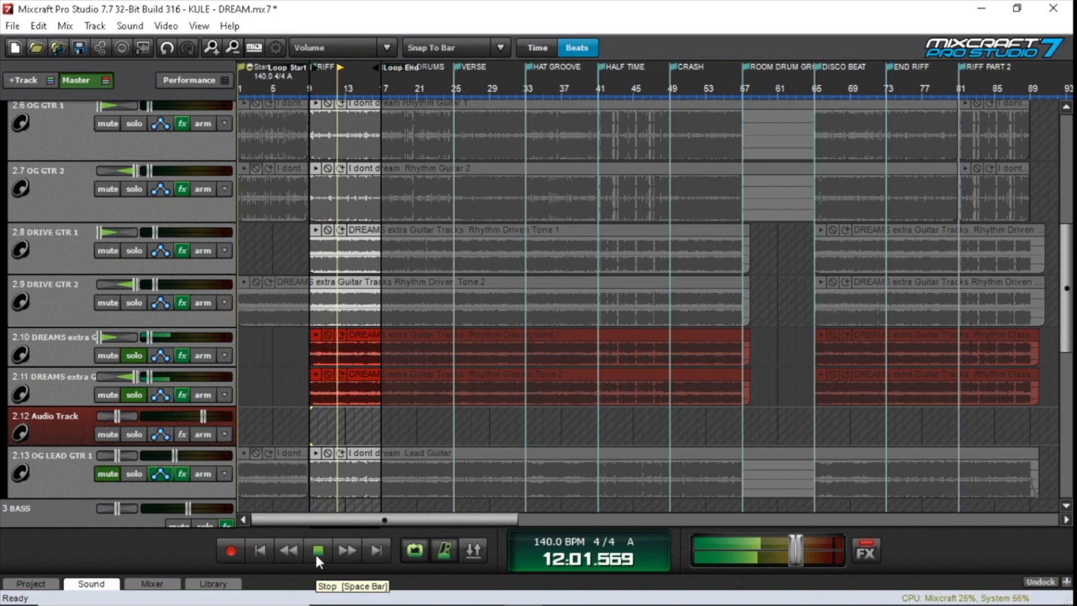
click(317, 555)
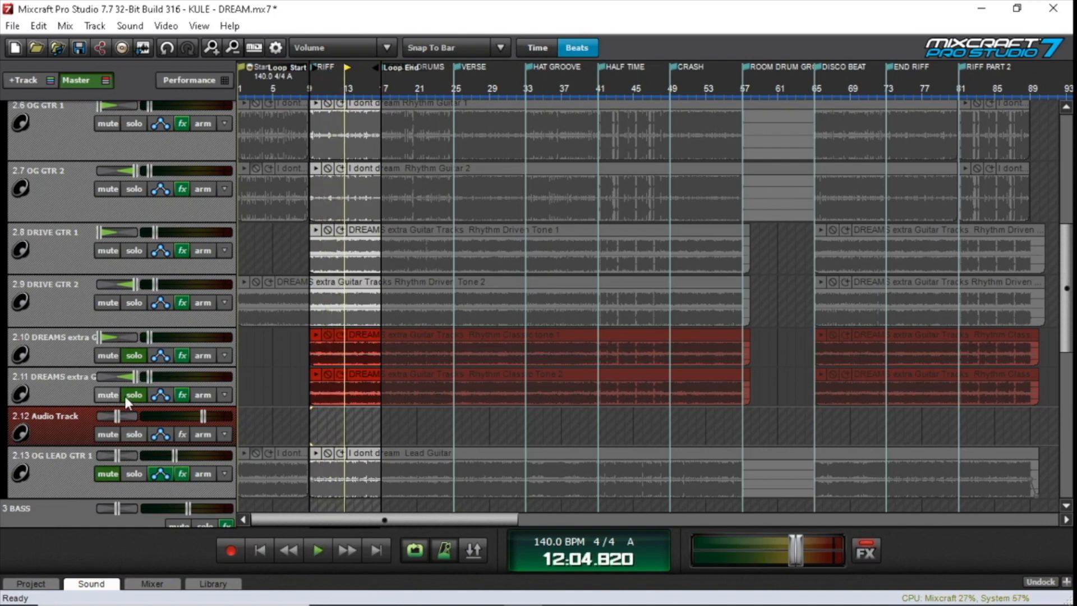
click(134, 394)
click(134, 355)
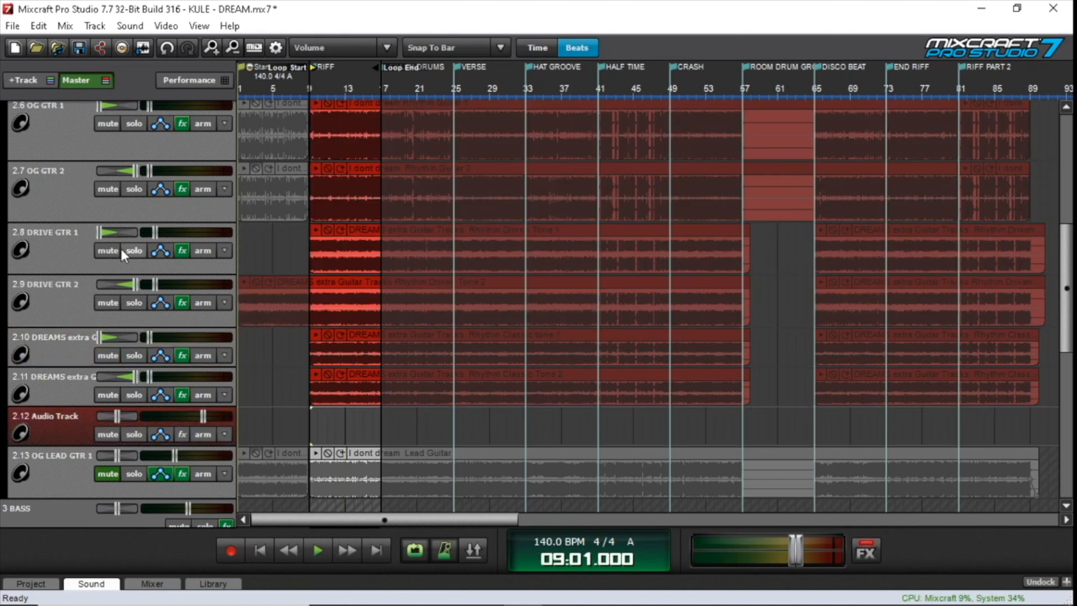
Mute the NEW LEAD and DRIVE LEAD GTR tracks and play all the rhythm guitars together through the loop
scroll(120, 248, up, 2)
scroll(120, 248, up, 4)
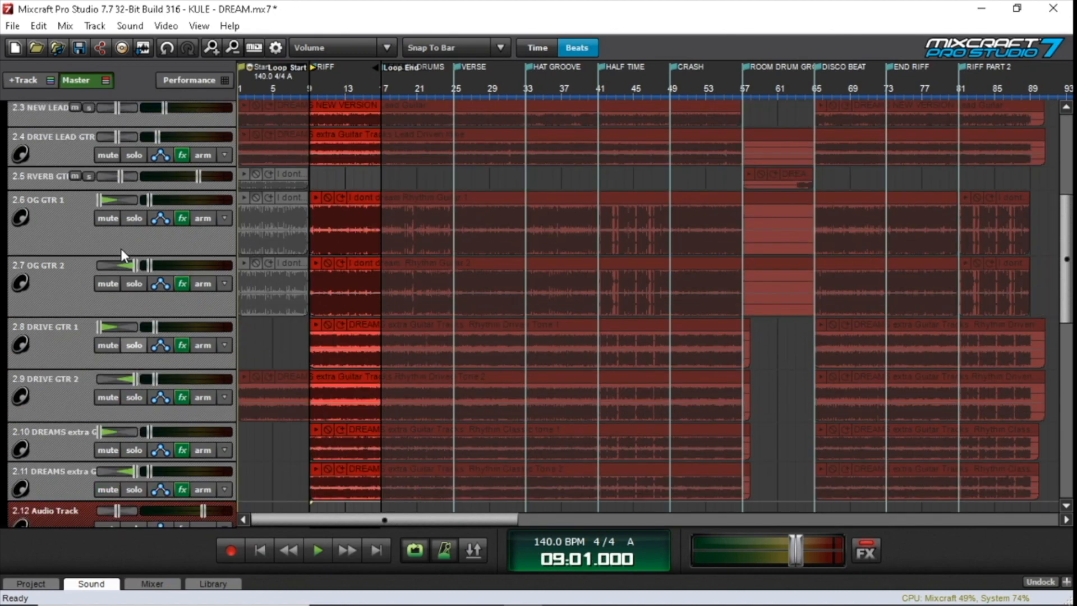
click(106, 202)
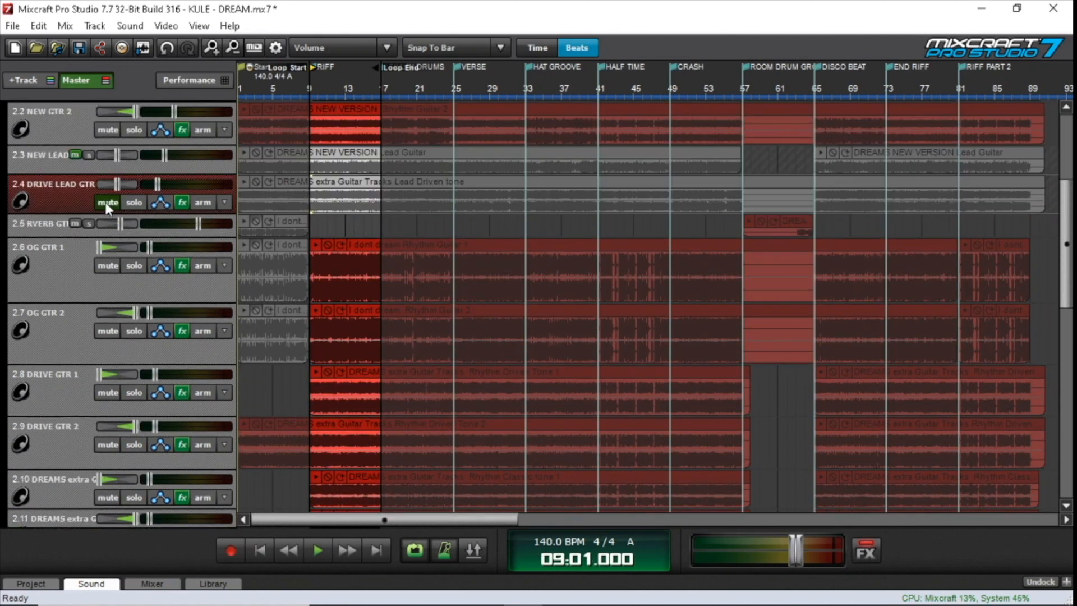
key(space)
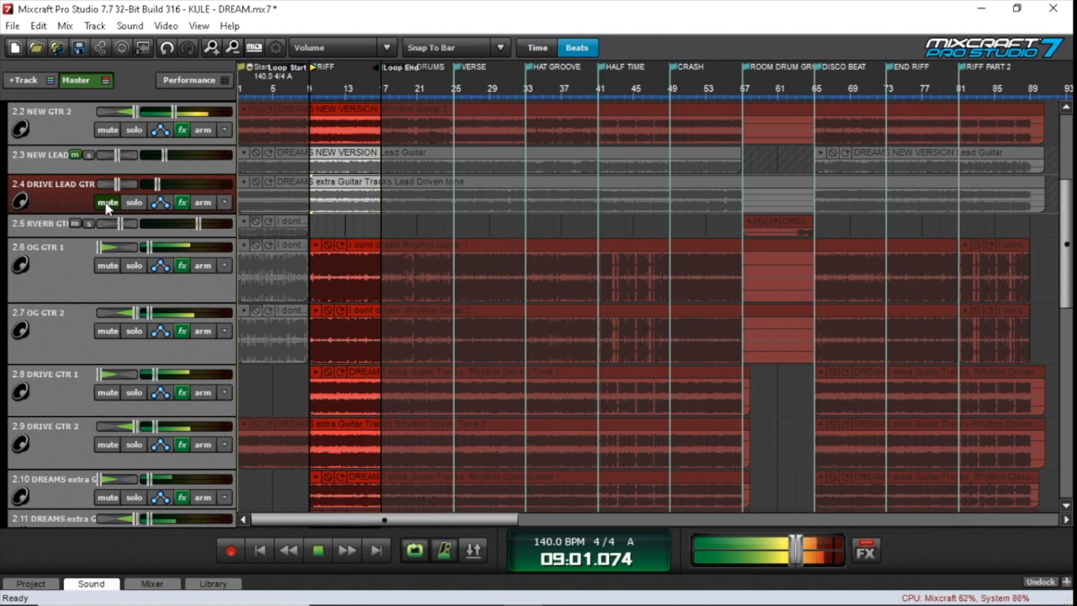
key(space)
Unmute DRIVE LEAD GTR and NEW LEAD, solo NEW LEAD and play it from bar 9
click(115, 201)
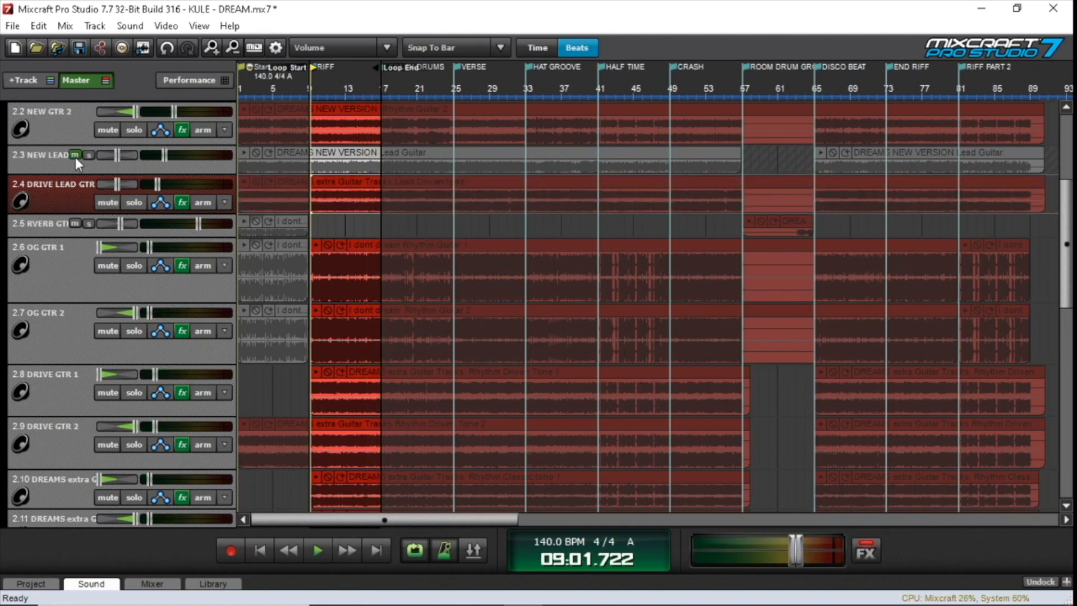
click(74, 154)
click(88, 155)
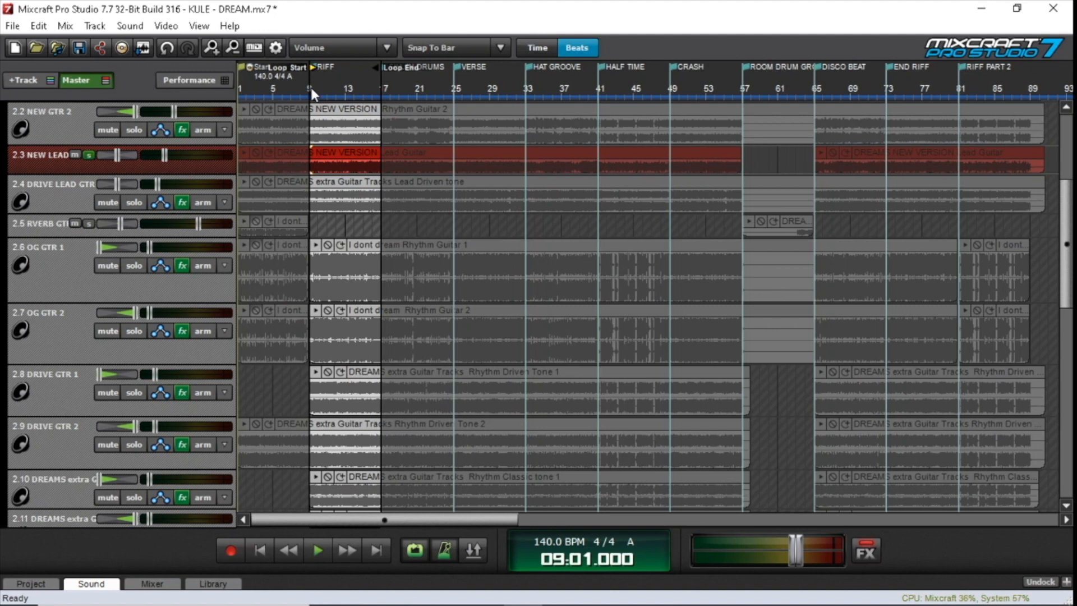
key(space)
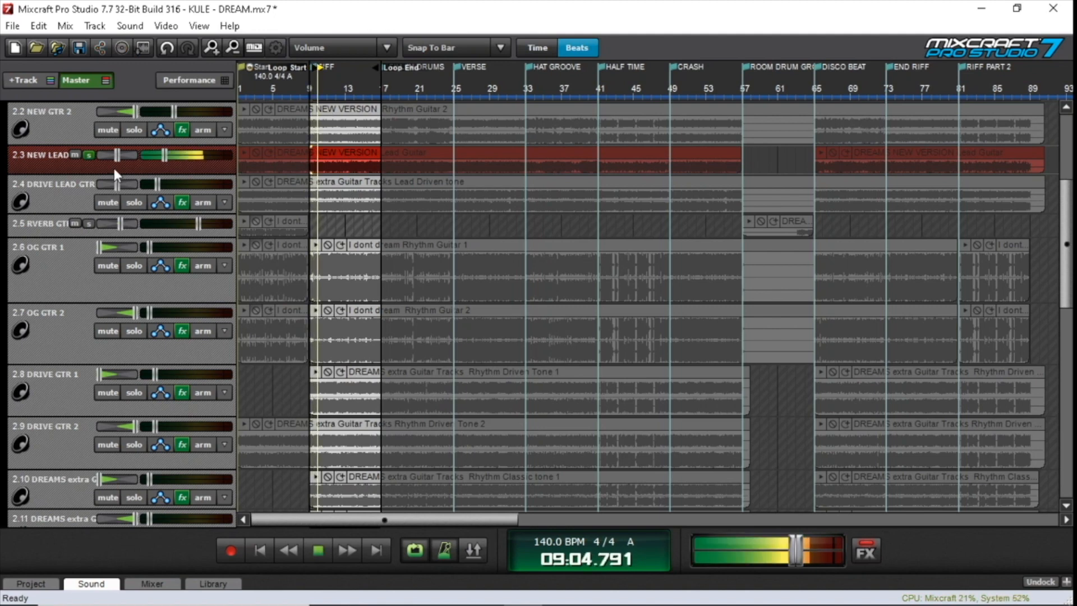
key(space)
key(space)
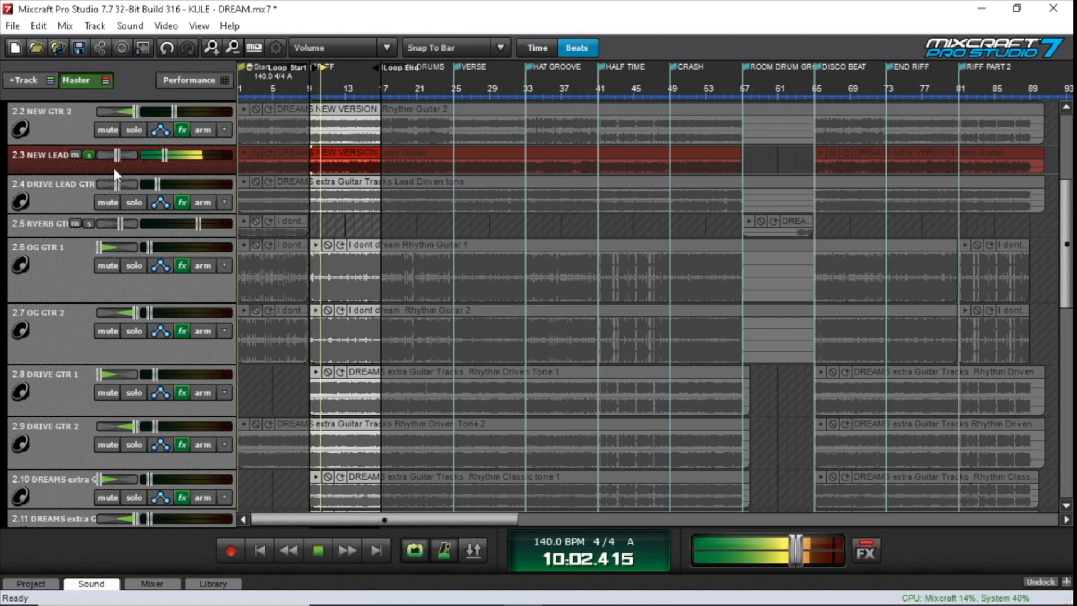
Enlarge the NEW LEAD track's height and open both TB Parametric Equalizers from its effect list
drag(110, 175, 111, 203)
click(182, 173)
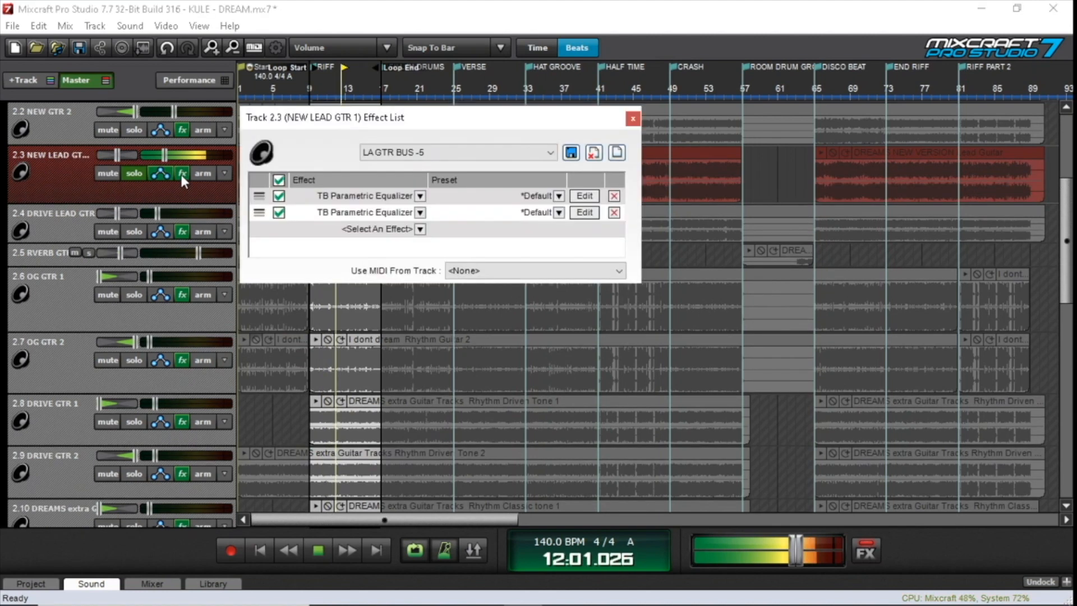
click(631, 120)
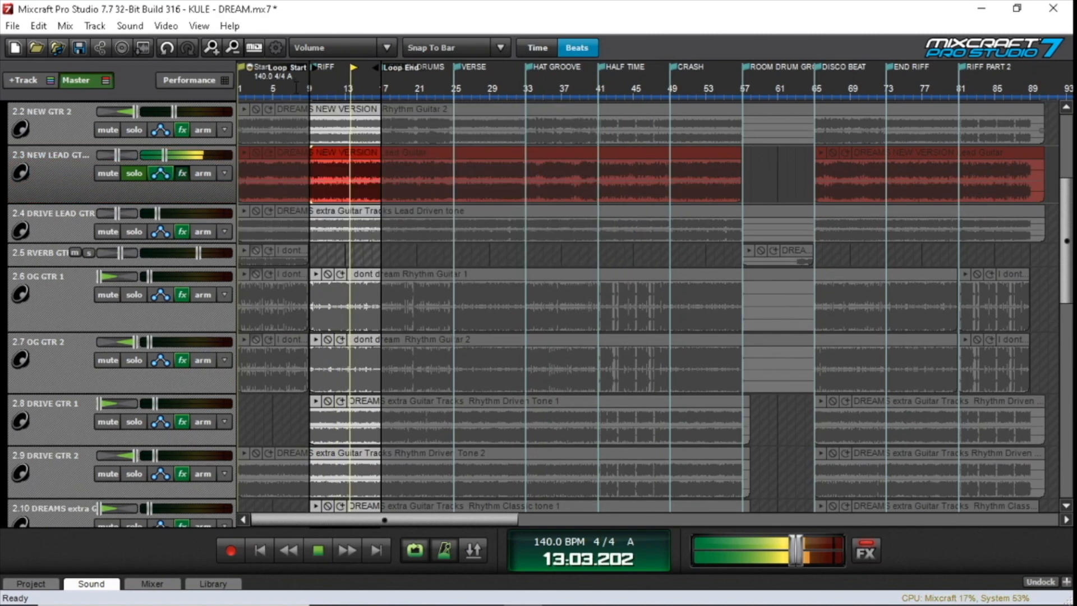
click(187, 169)
click(592, 212)
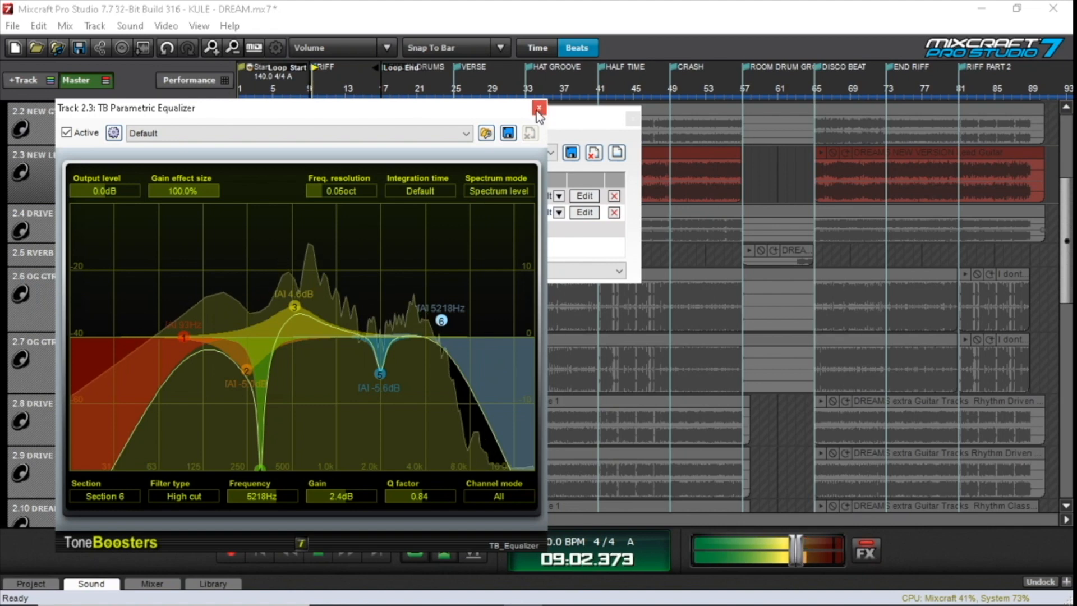
click(586, 212)
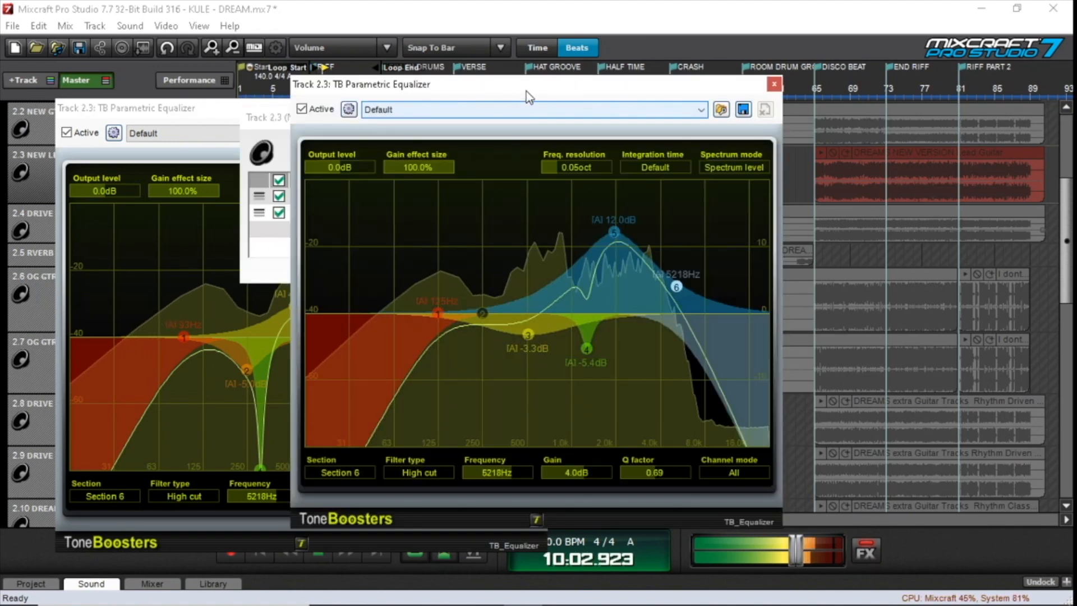
Place the two NEW LEAD equalizers side by side, close the effect list and examine their boosts, cuts and filters
drag(526, 92, 705, 92)
click(383, 122)
click(631, 118)
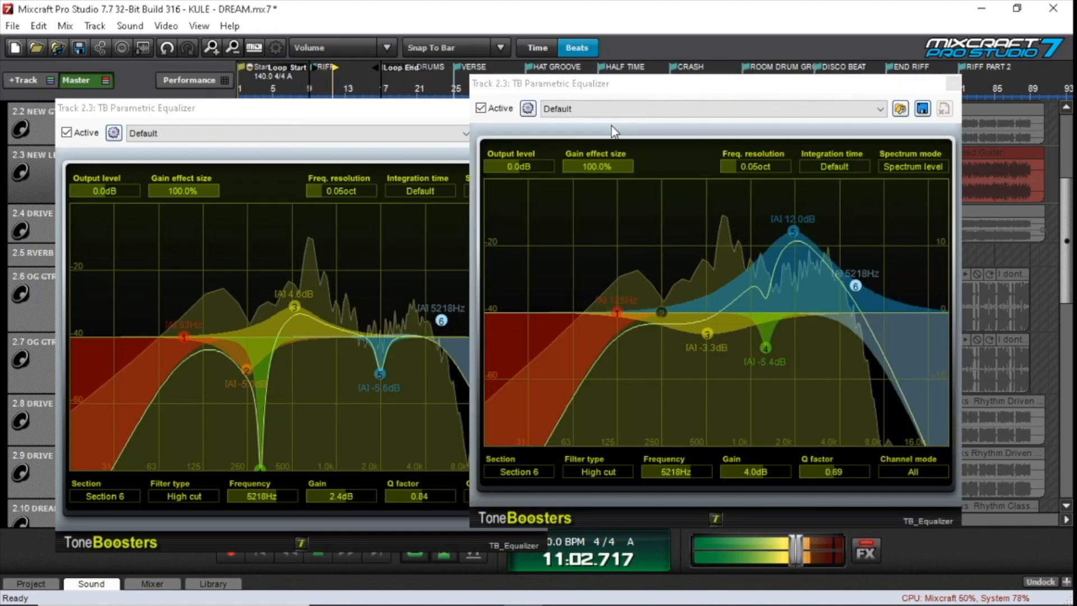
click(339, 90)
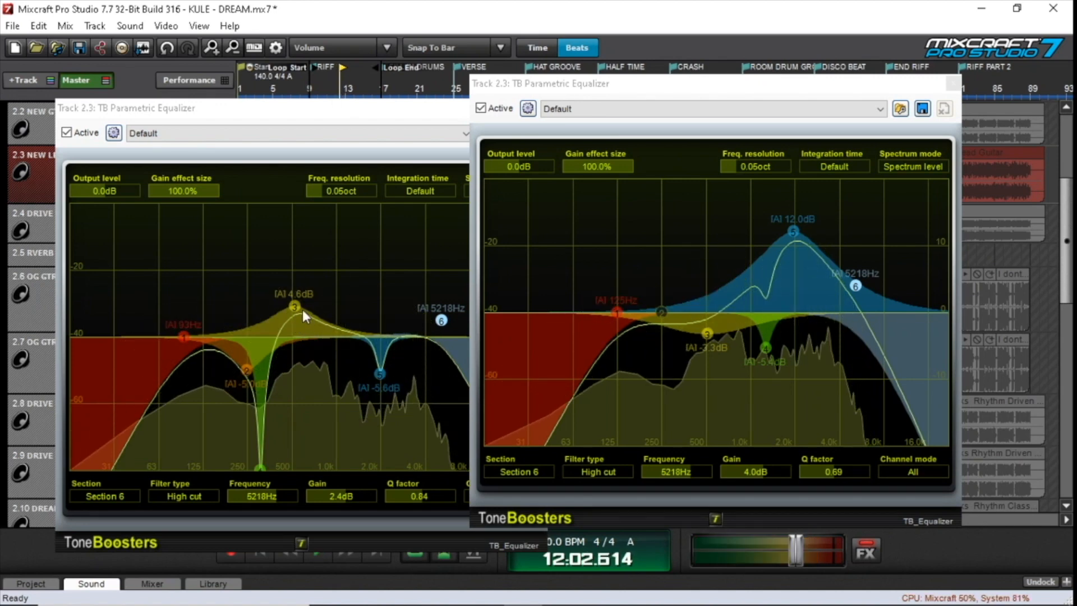
drag(312, 111, 247, 54)
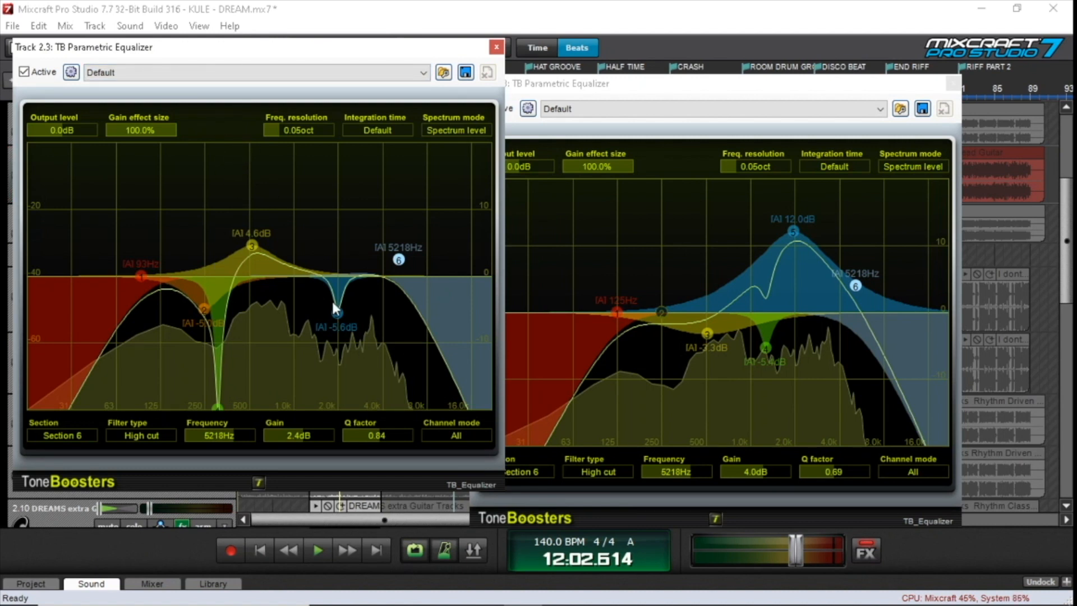
click(629, 88)
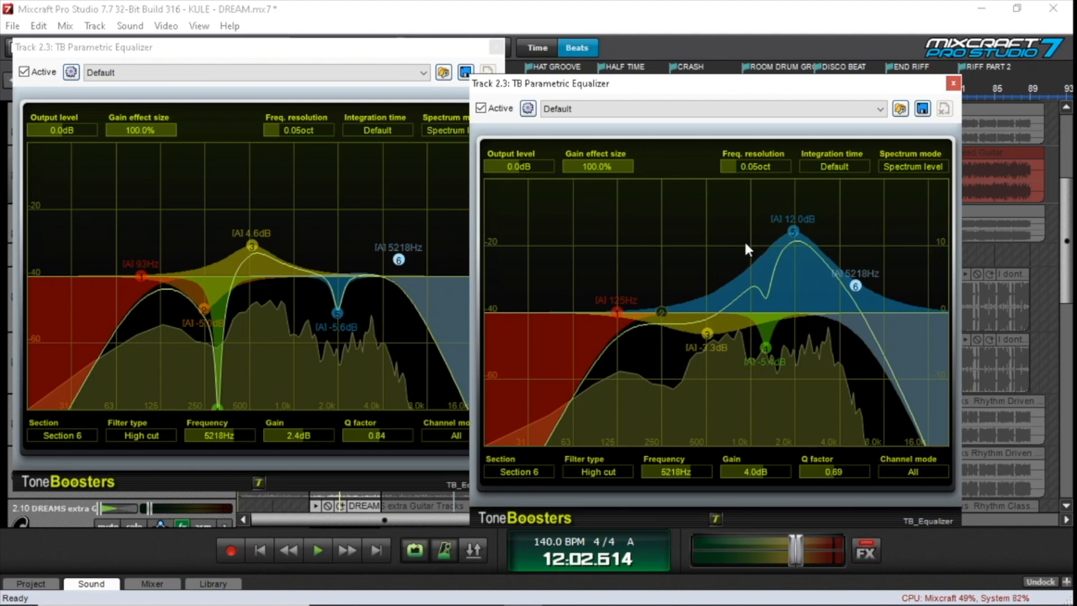
click(795, 229)
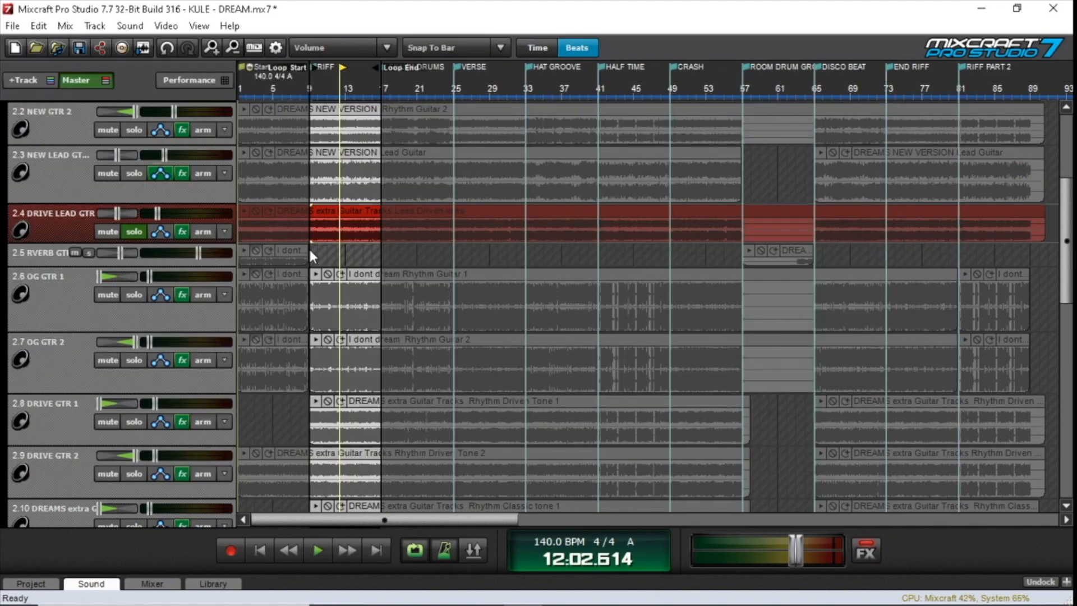
Play the soloed DRIVE LEAD GTR from bar 9, briefly adding NEW LEAD to the solo for comparison, and stop
click(309, 249)
key(space)
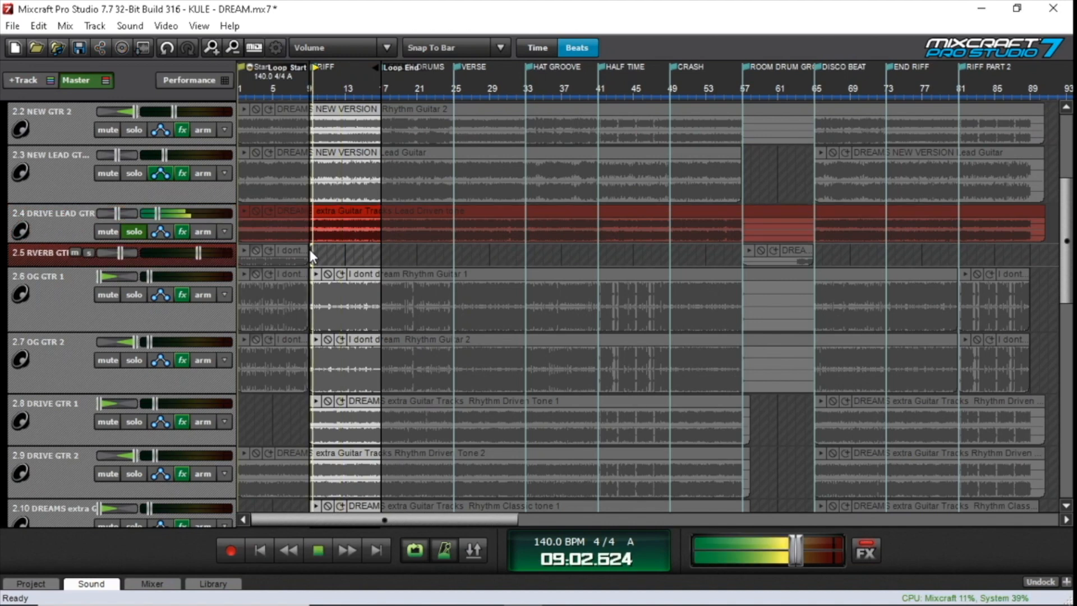
click(135, 173)
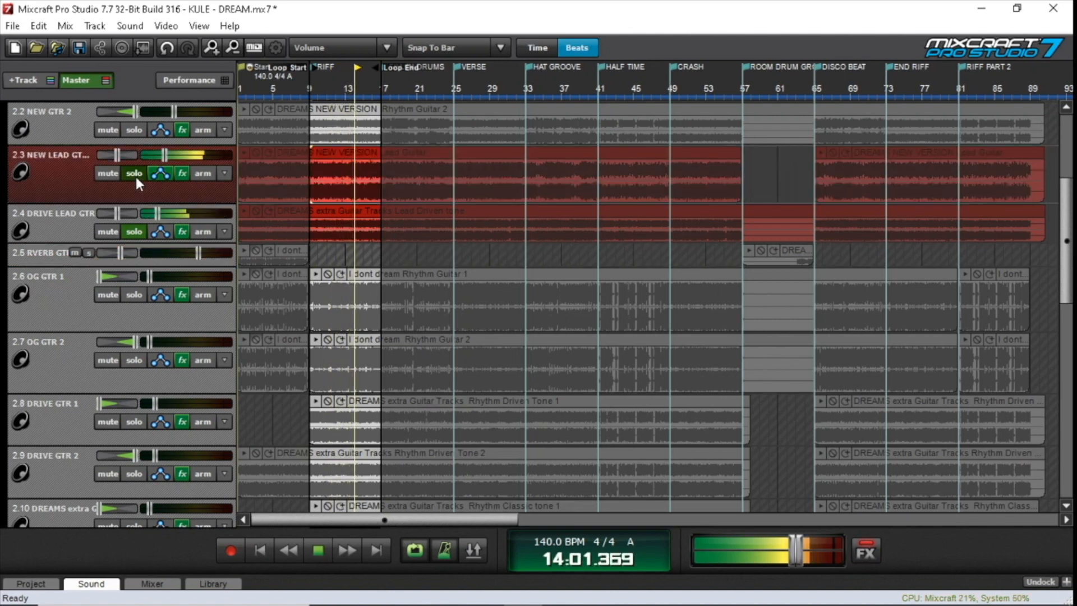
click(135, 174)
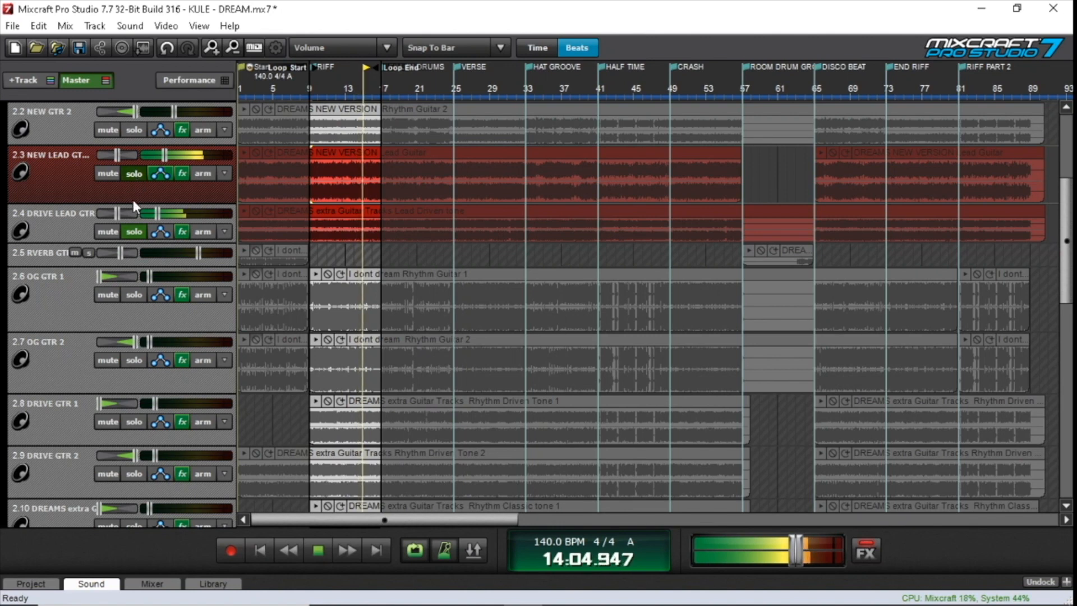
click(318, 550)
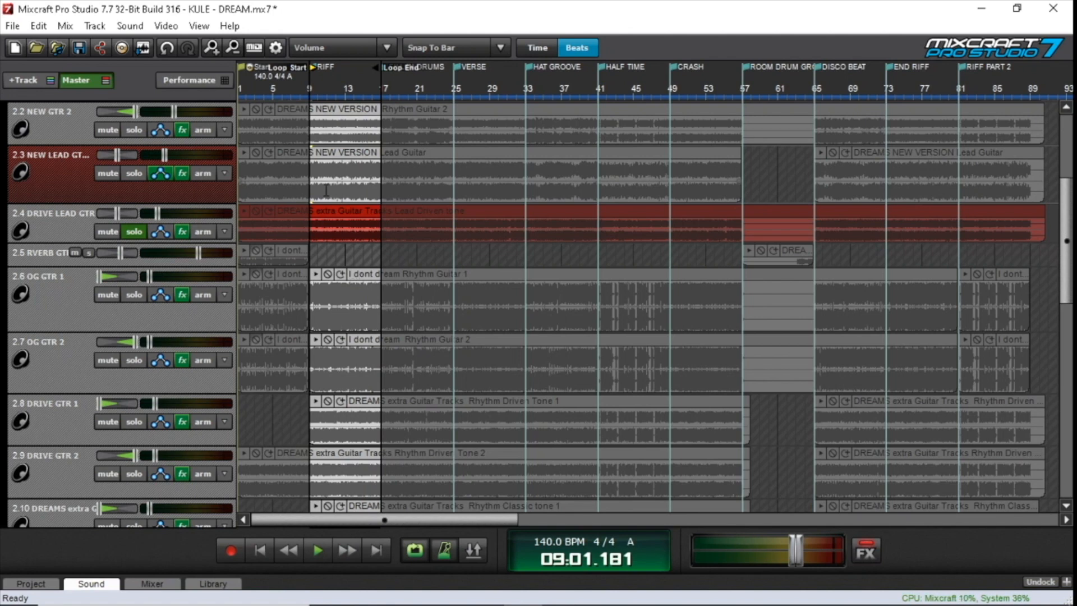
Examine the TB Parametric Equalizer curve on DRIVE LEAD GTR, then close the equalizer and effect list
click(183, 231)
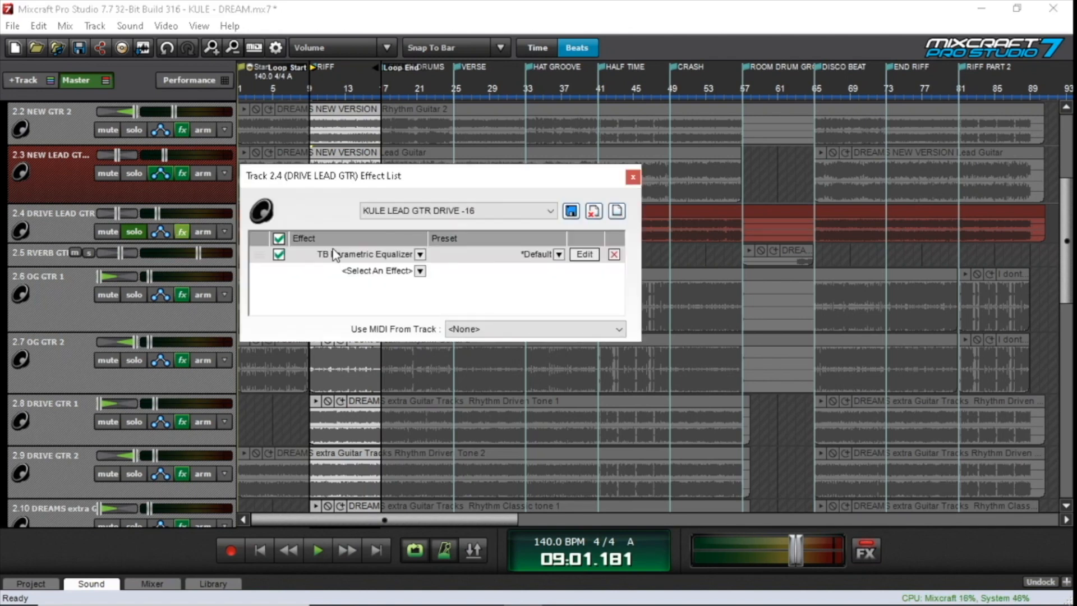
click(589, 251)
click(614, 291)
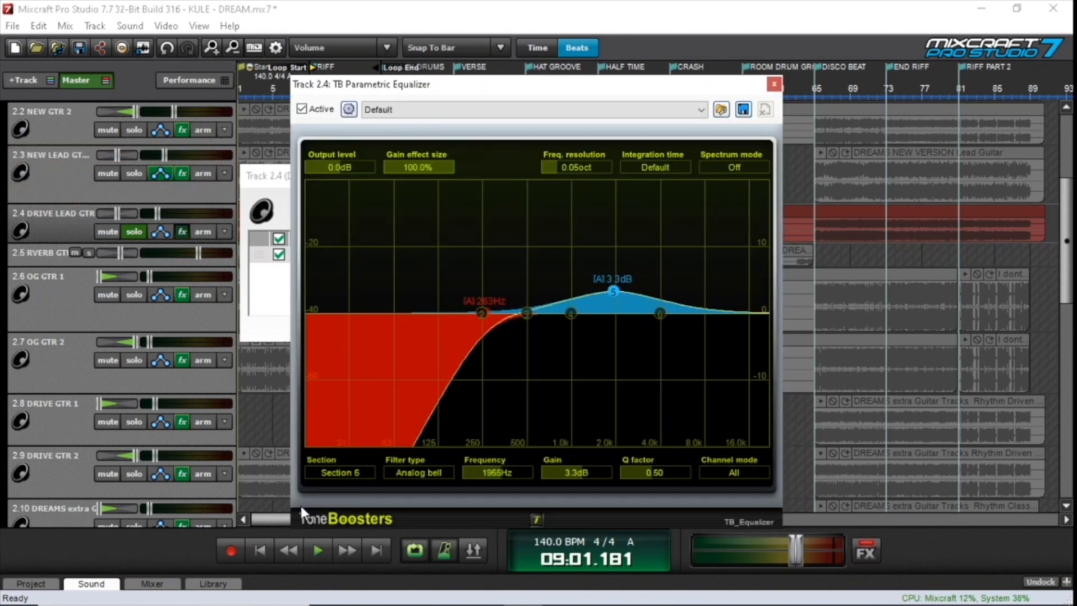
click(774, 84)
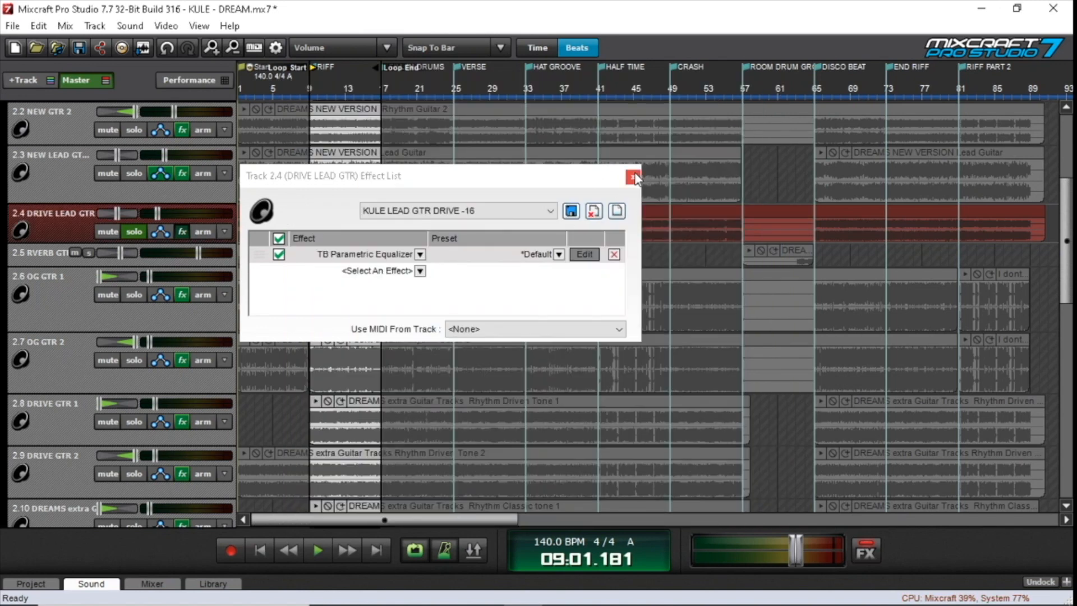
click(632, 177)
Clear the DRIVE LEAD GTR solo, play all the guitars together through the loop from bar 9 and stop
click(137, 231)
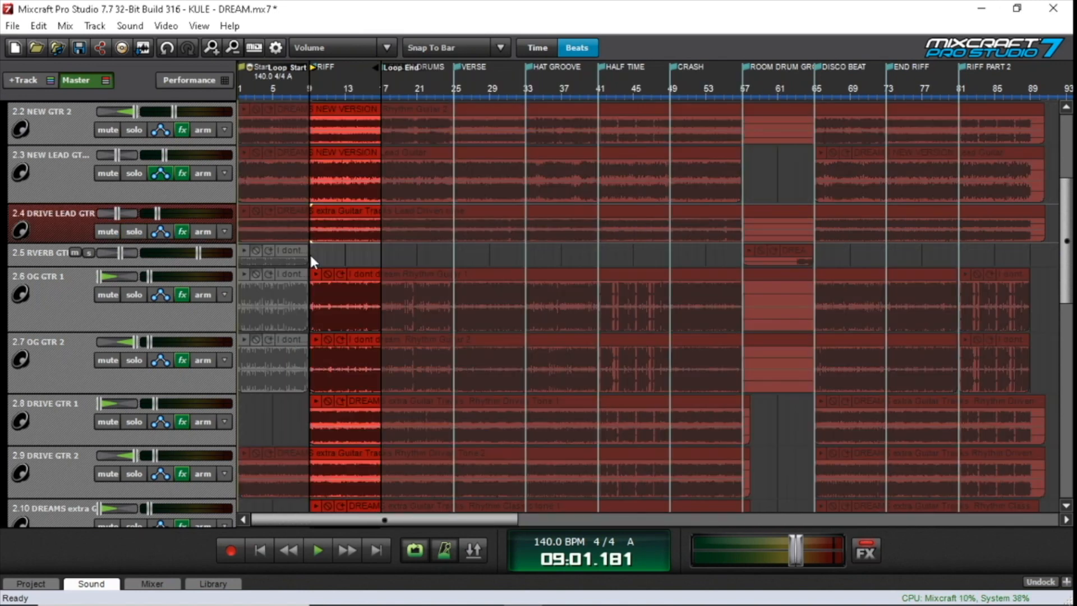
click(303, 256)
key(space)
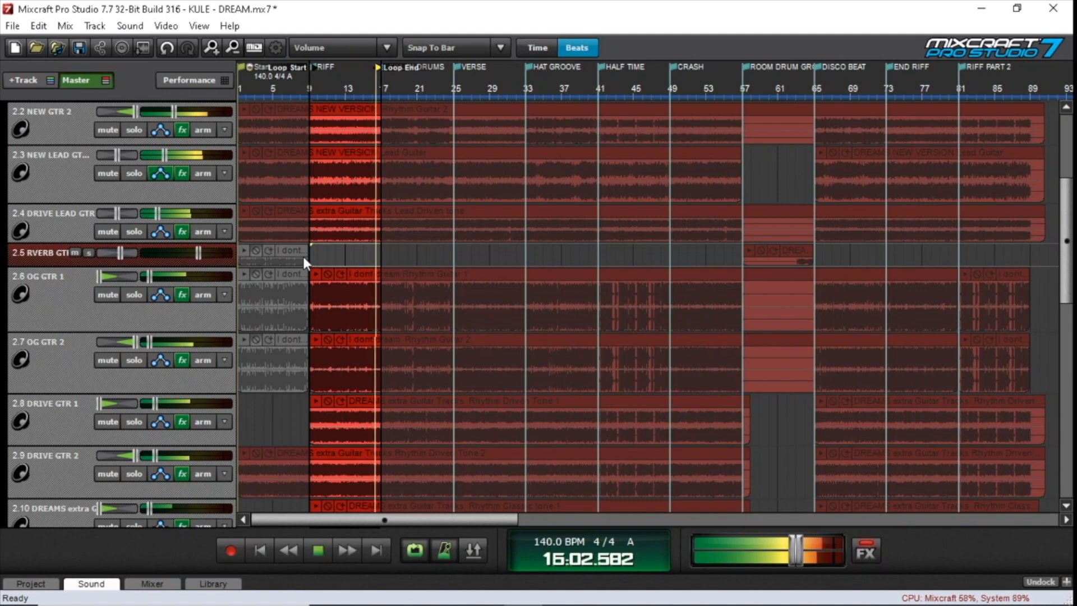
key(space)
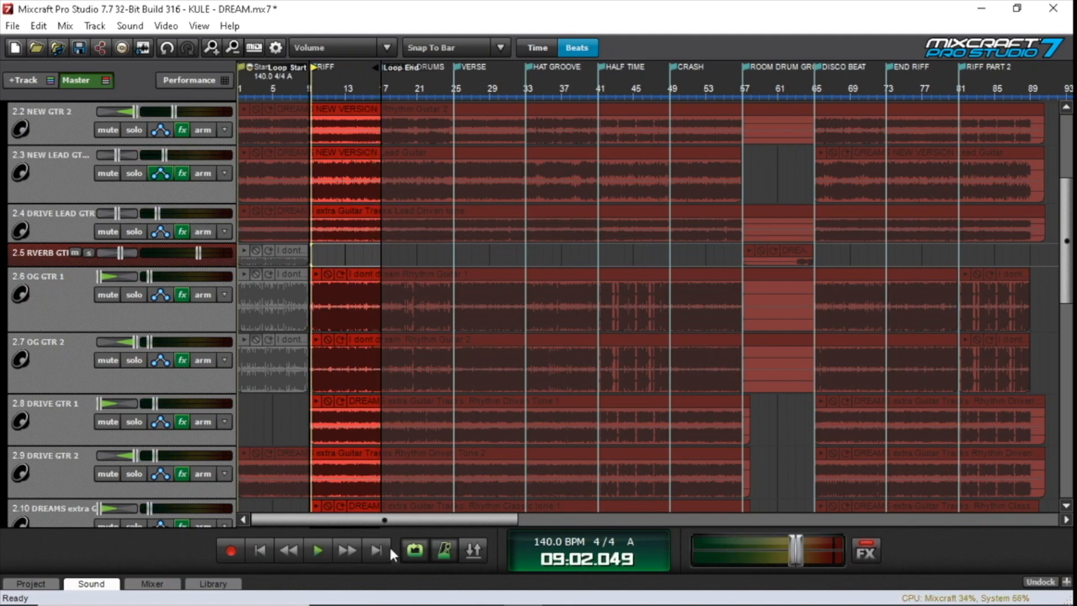
Turn off looping, play the guitars from within the ROOM DRUM GROOVE section into the DISCO BEAT section and stop
click(410, 553)
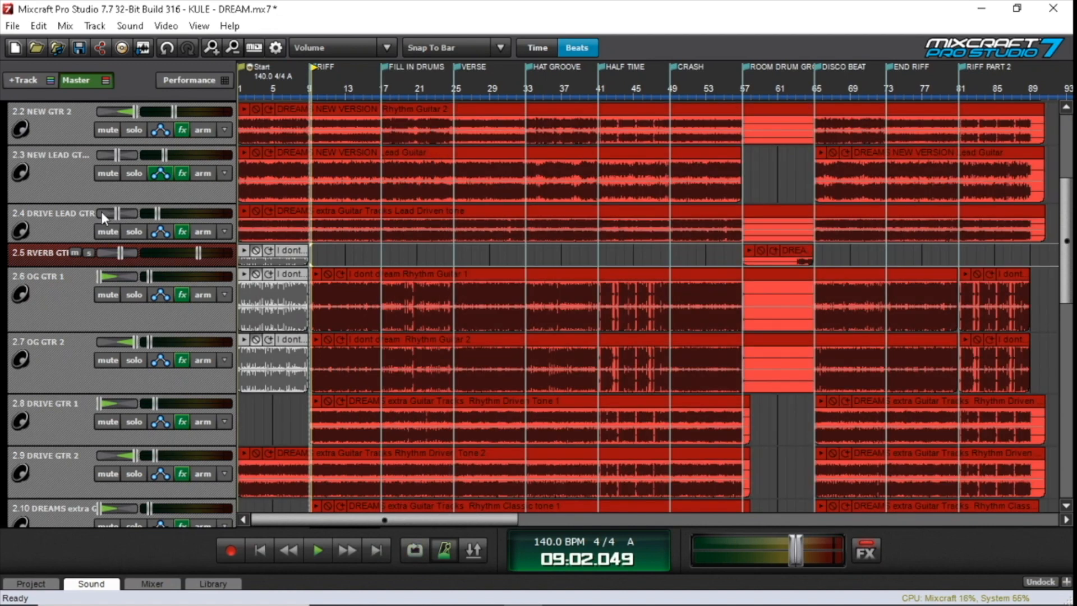
scroll(167, 224, up, 1)
scroll(53, 196, up, 1)
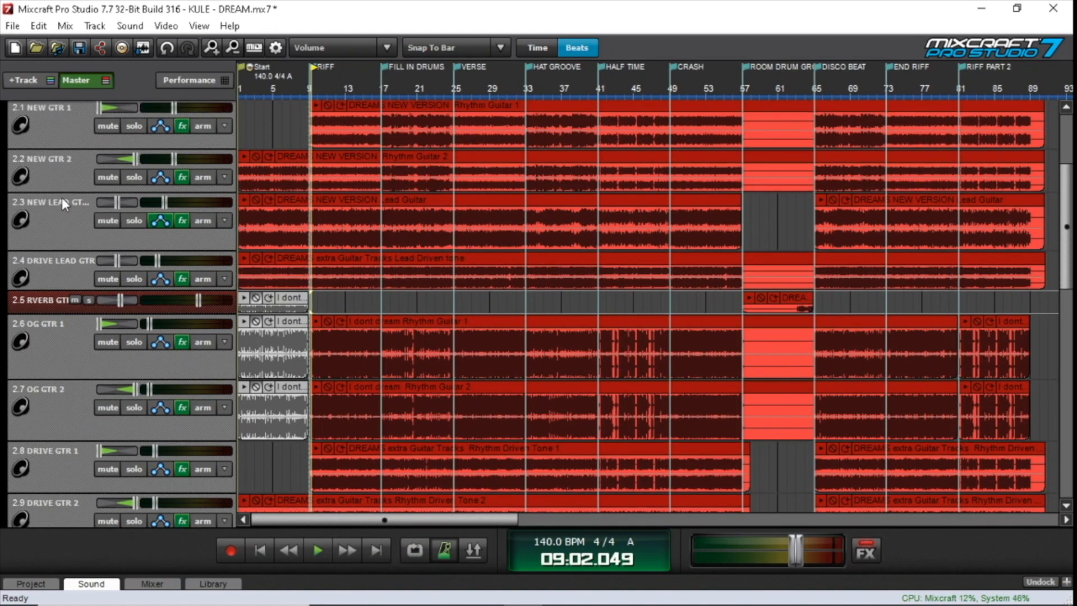
scroll(62, 198, up, 1)
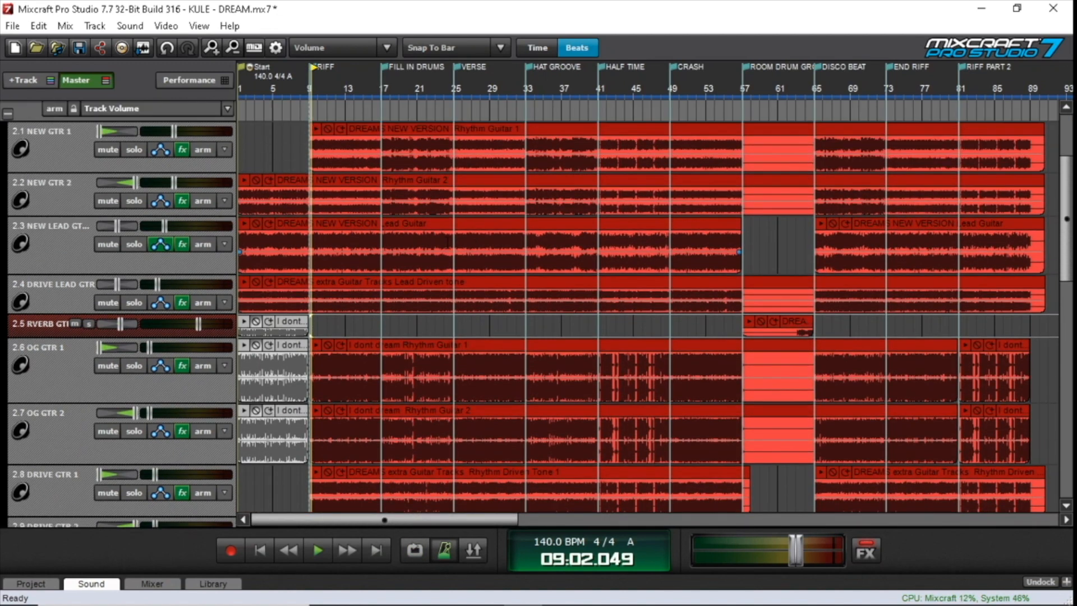
click(780, 269)
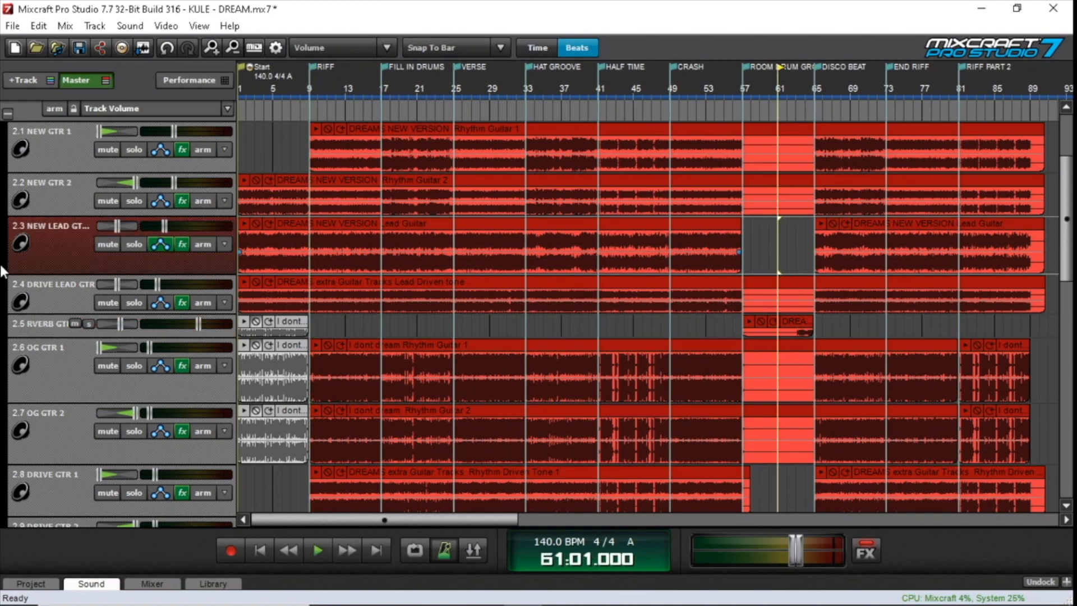
scroll(120, 293, up, 2)
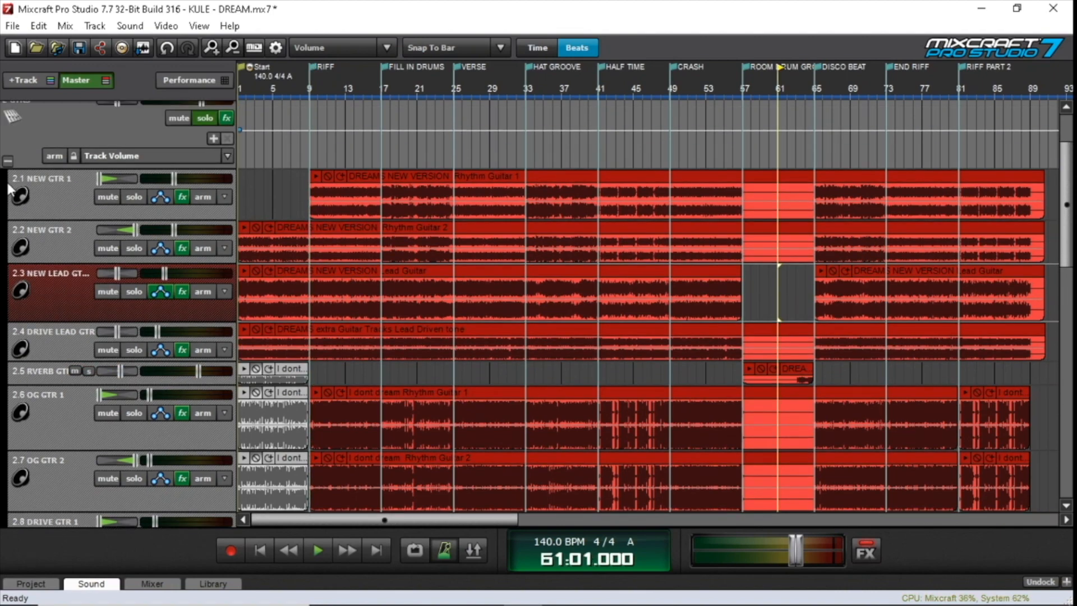
click(5, 161)
scroll(96, 147, up, 1)
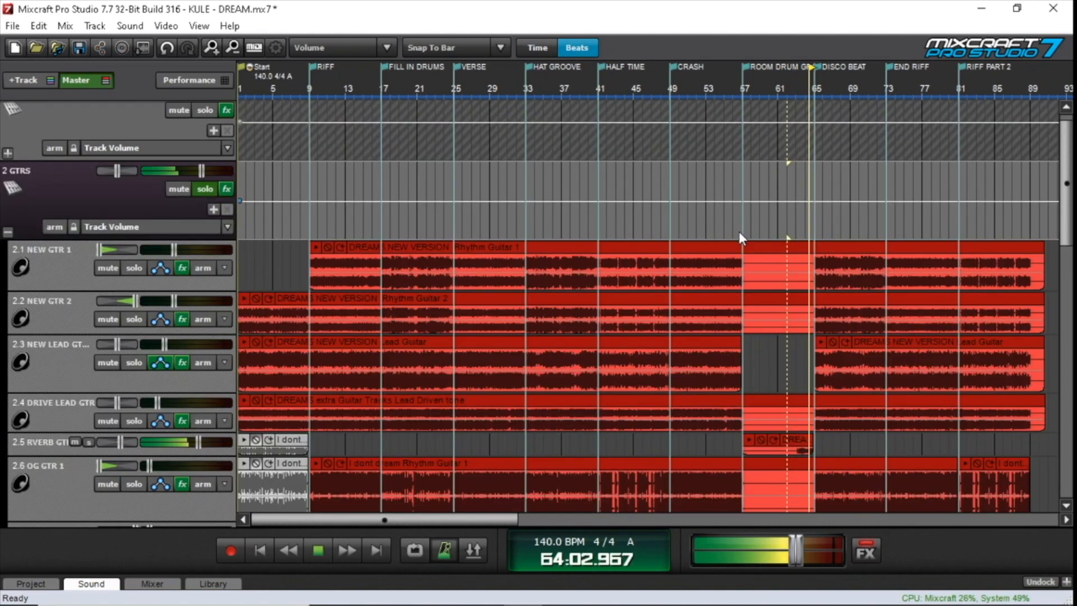
key(space)
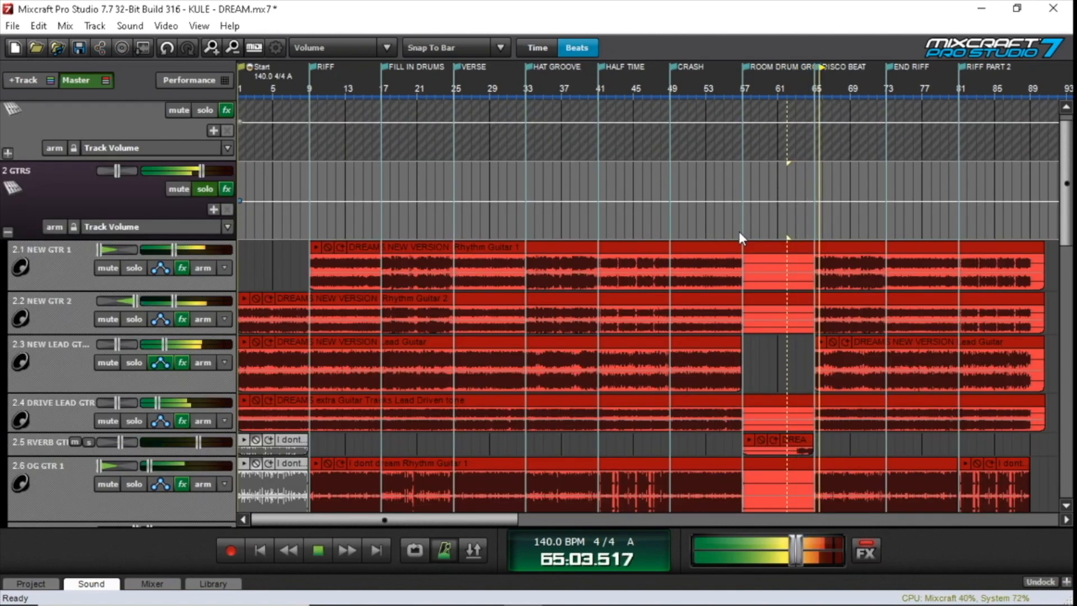
Clear the GTRS bus solo and switch from the expanded guitar tracks to the BASS tracks
click(201, 190)
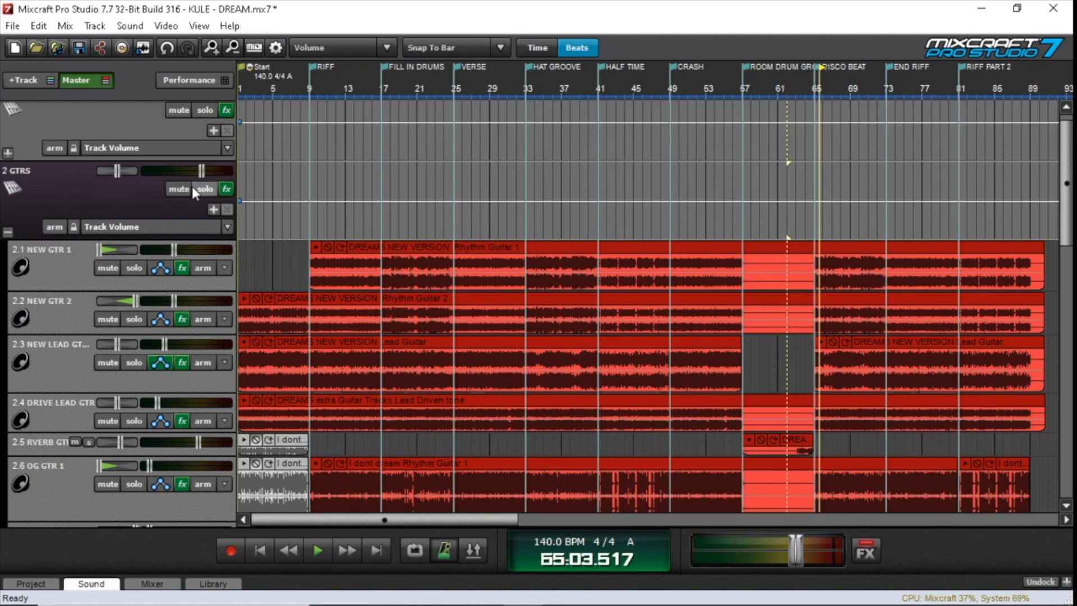
click(7, 231)
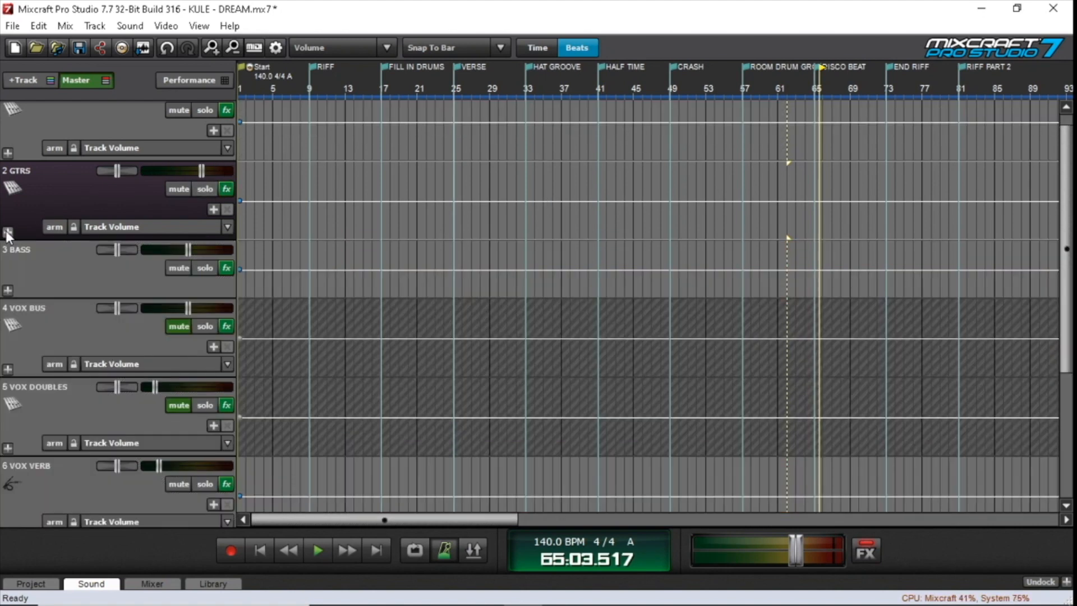
click(7, 291)
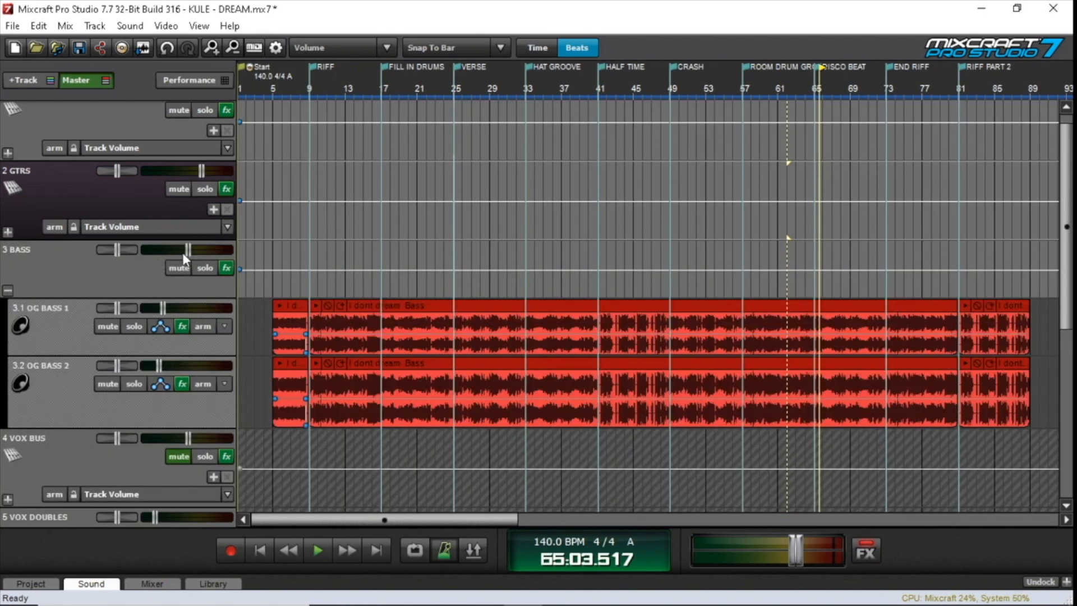
Open the RCompressor Stereo on the GTRS bus and play the mix from bar 9 with the compressor in view
click(226, 189)
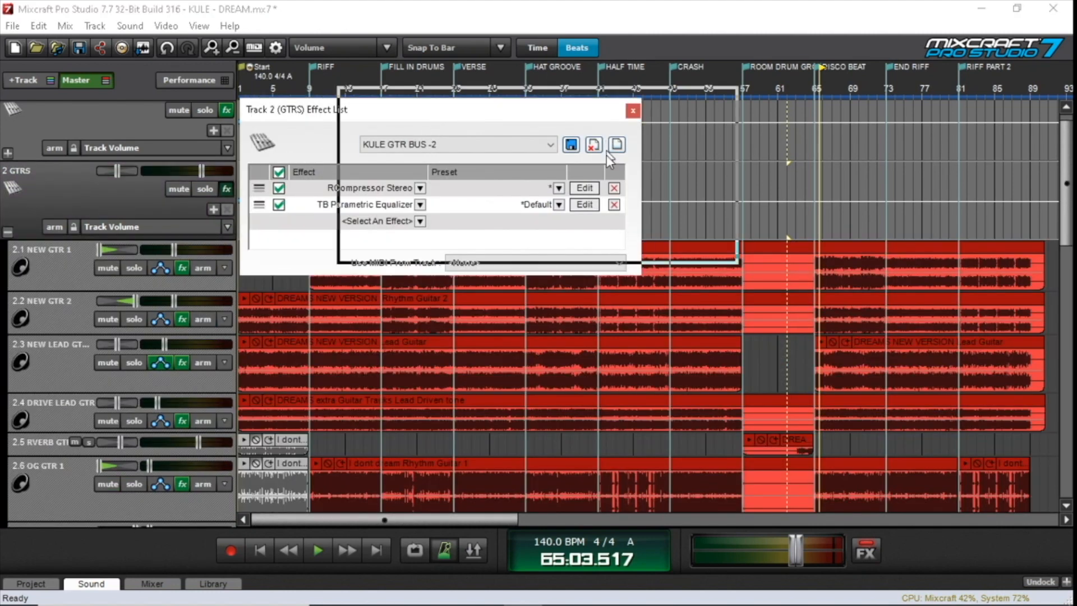
drag(532, 110, 621, 98)
click(515, 135)
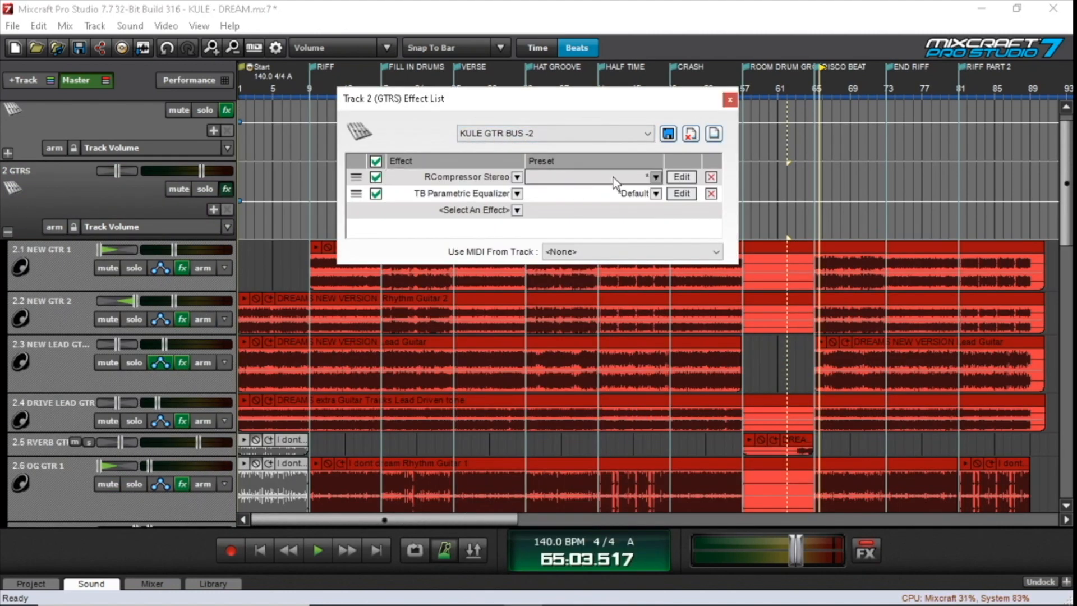
click(680, 177)
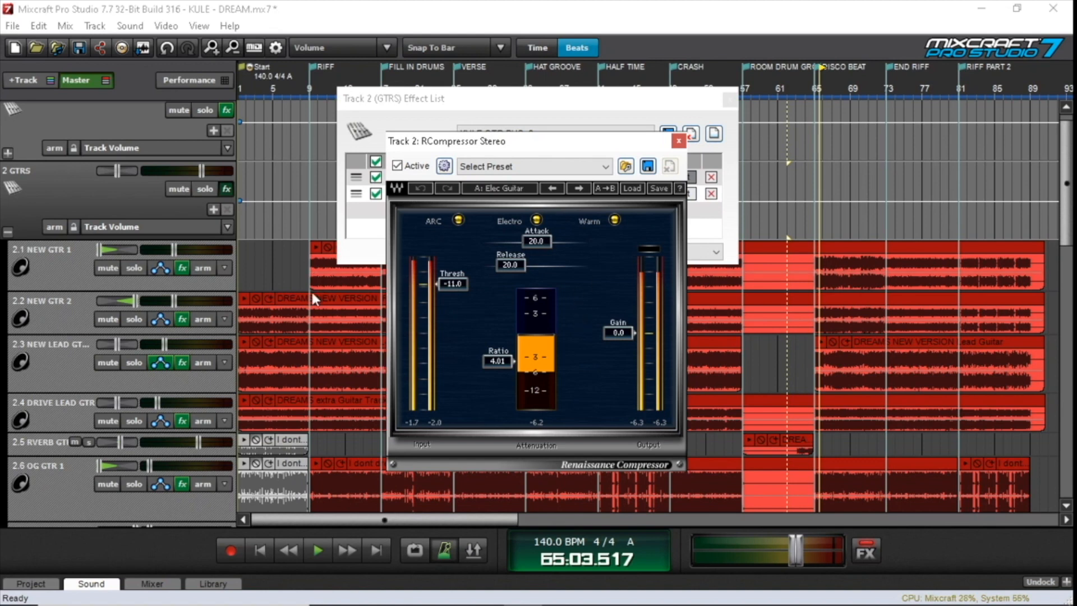
click(308, 221)
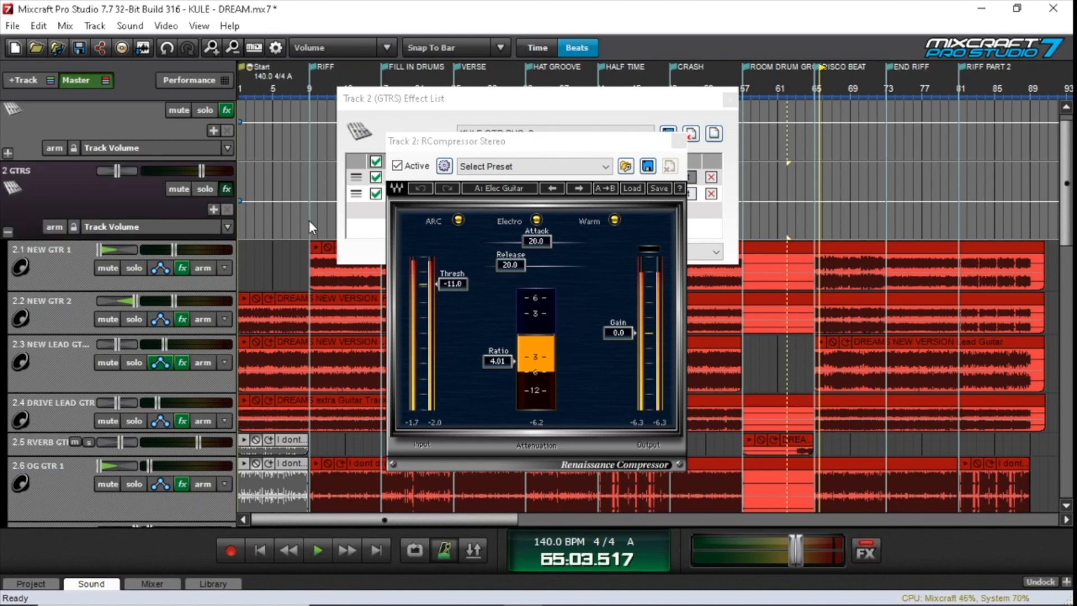
click(308, 220)
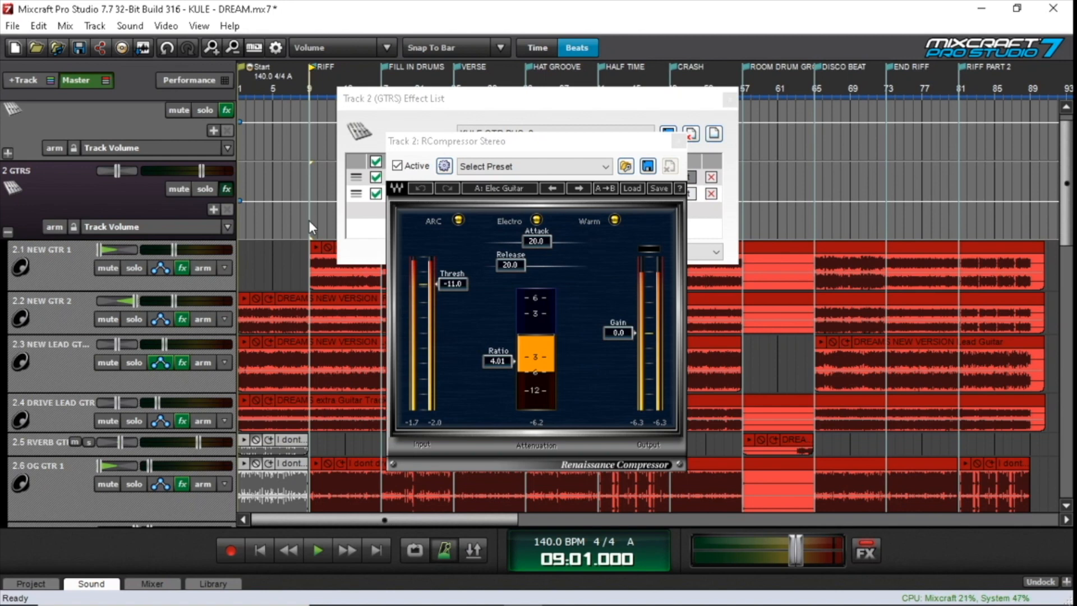
key(space)
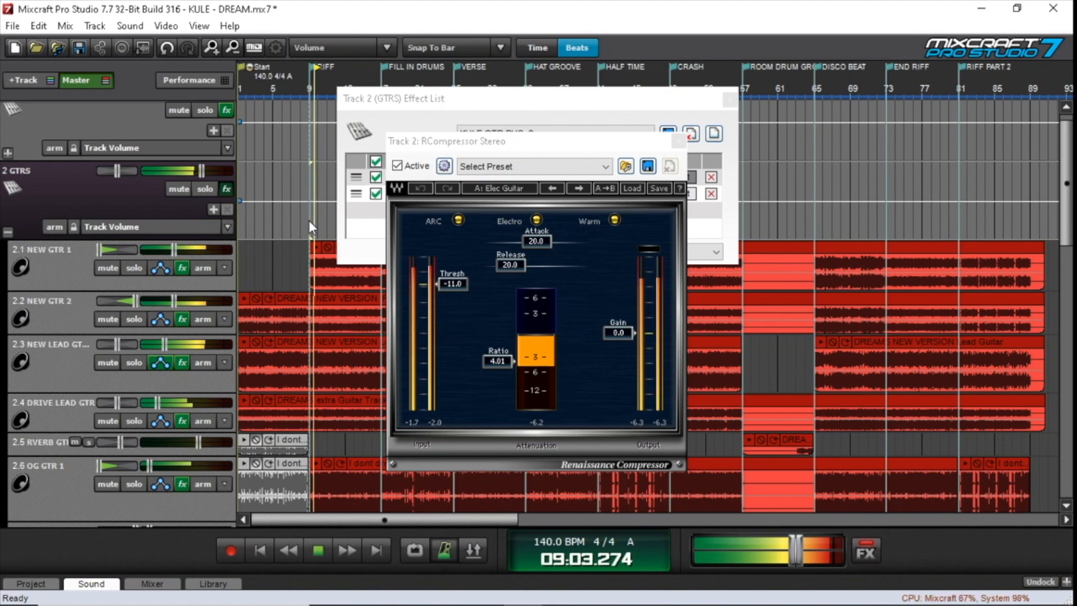
Solo the GTRS bus, play the guitars from bar 9 with the RCompressor Stereo in view, and stop
click(210, 189)
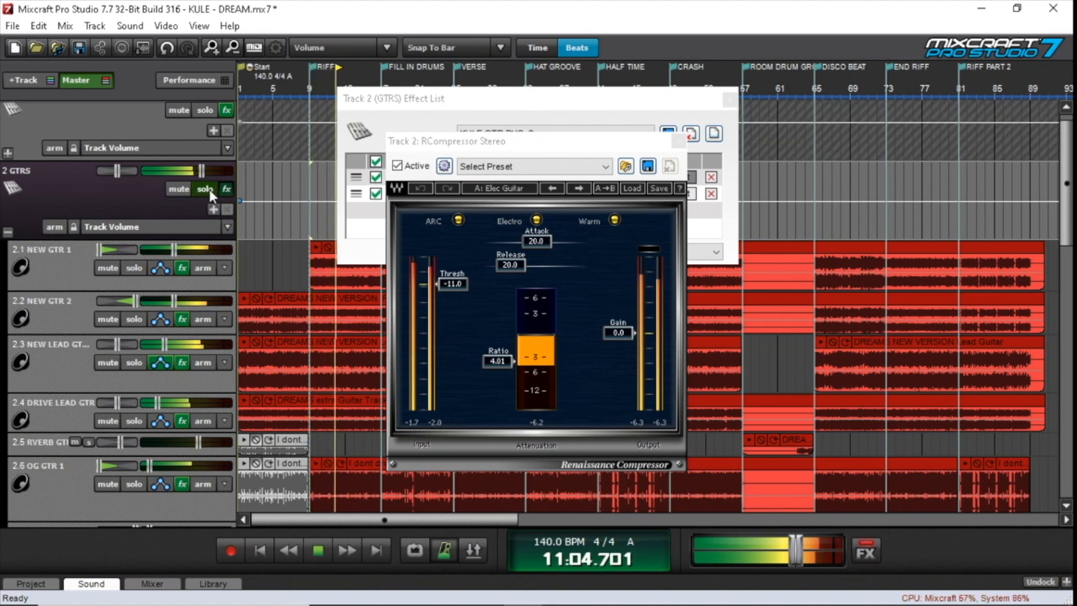
key(space)
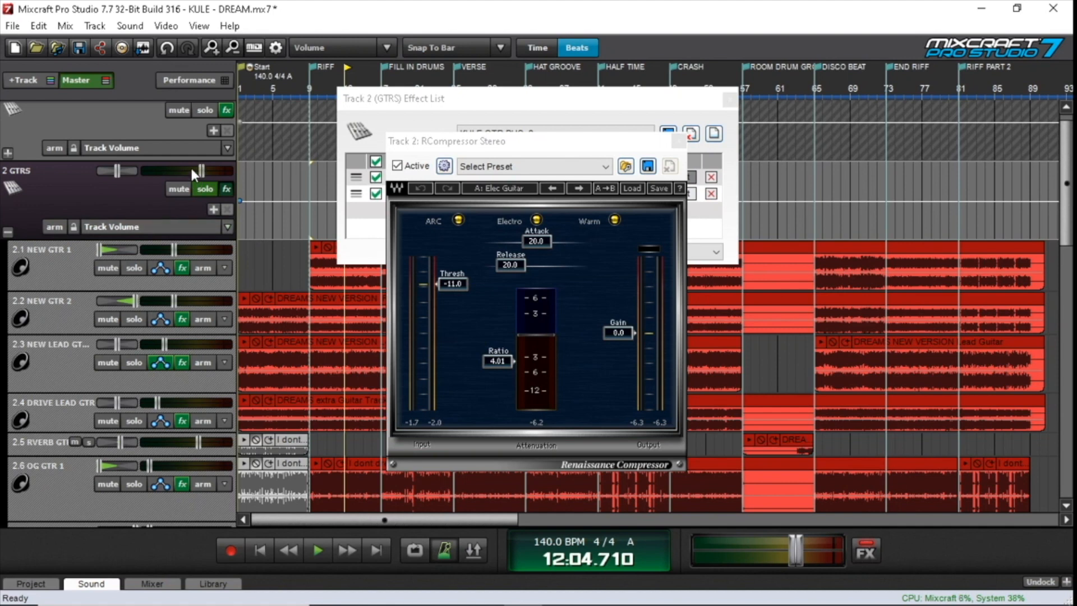
click(309, 182)
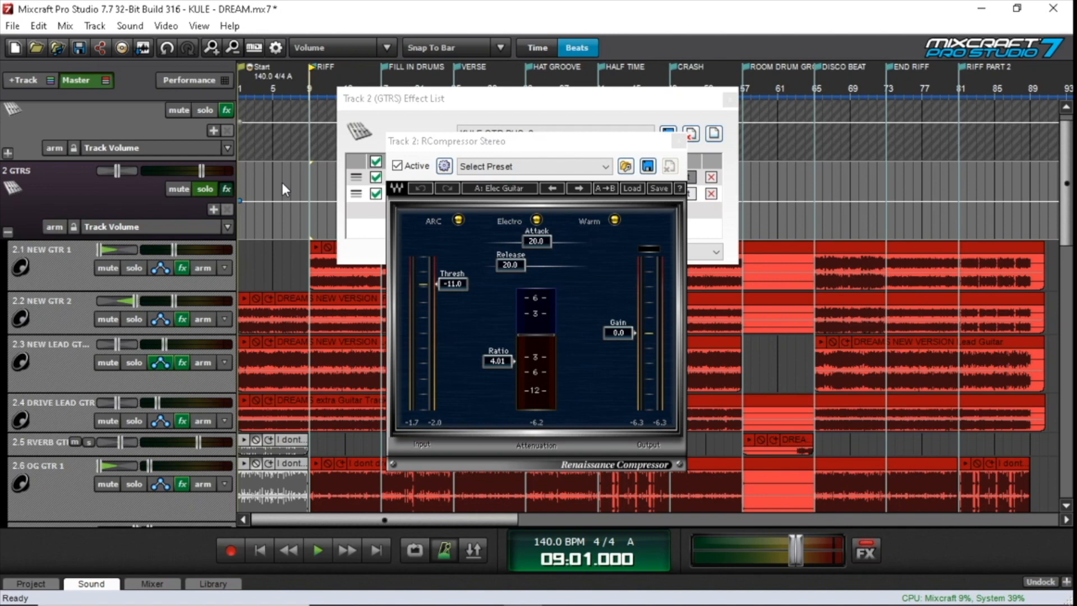
key(space)
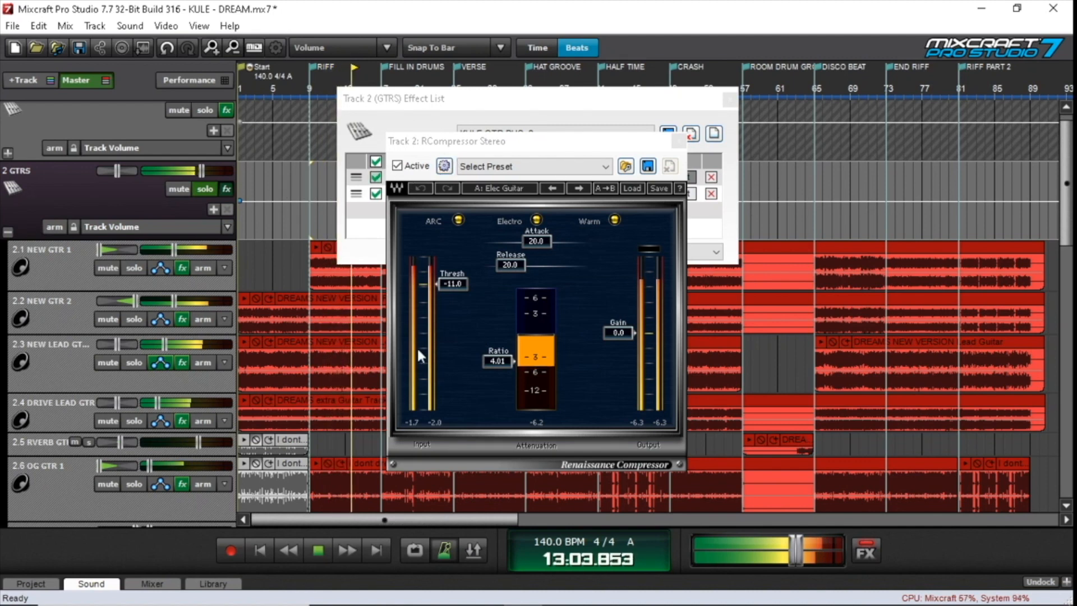
click(317, 551)
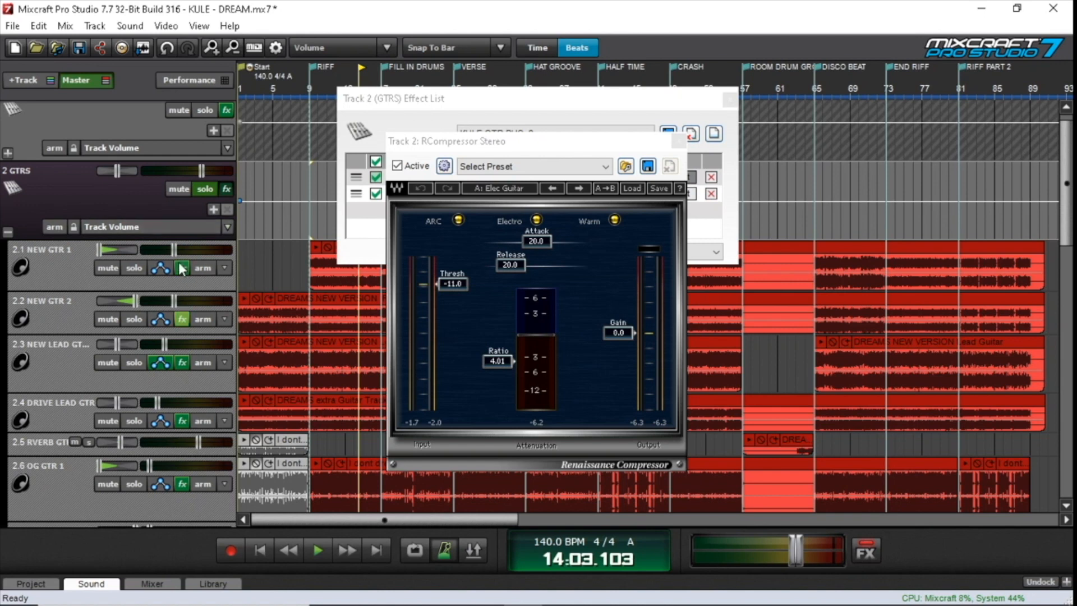
Open the TB Parametric Equalizer on the GTRS bus and inspect the settings of sections 2, 3, 5, 4 and 6
mouse_move(202, 172)
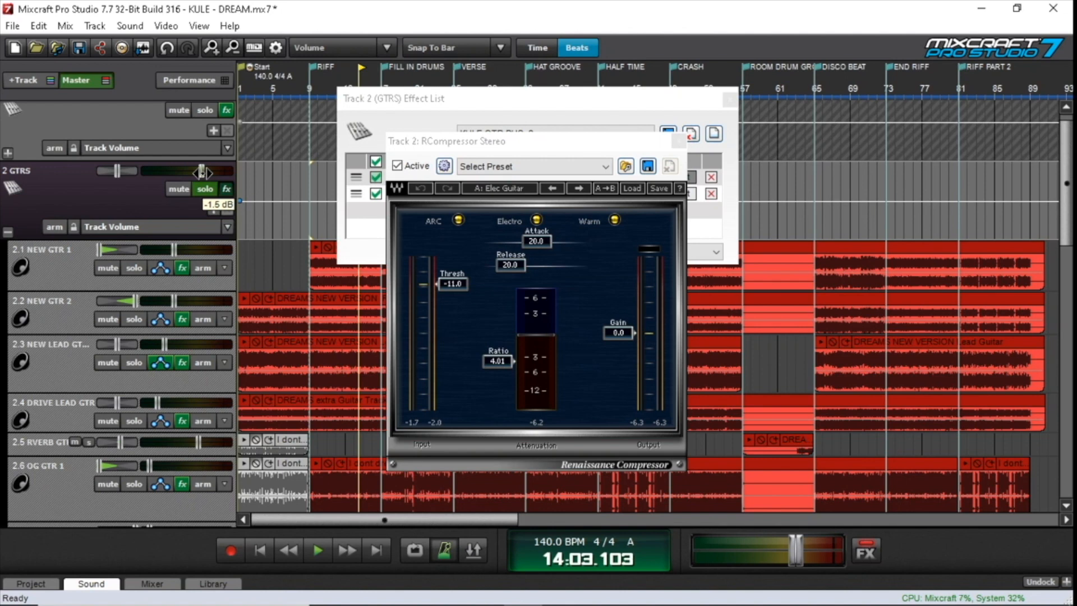
click(423, 106)
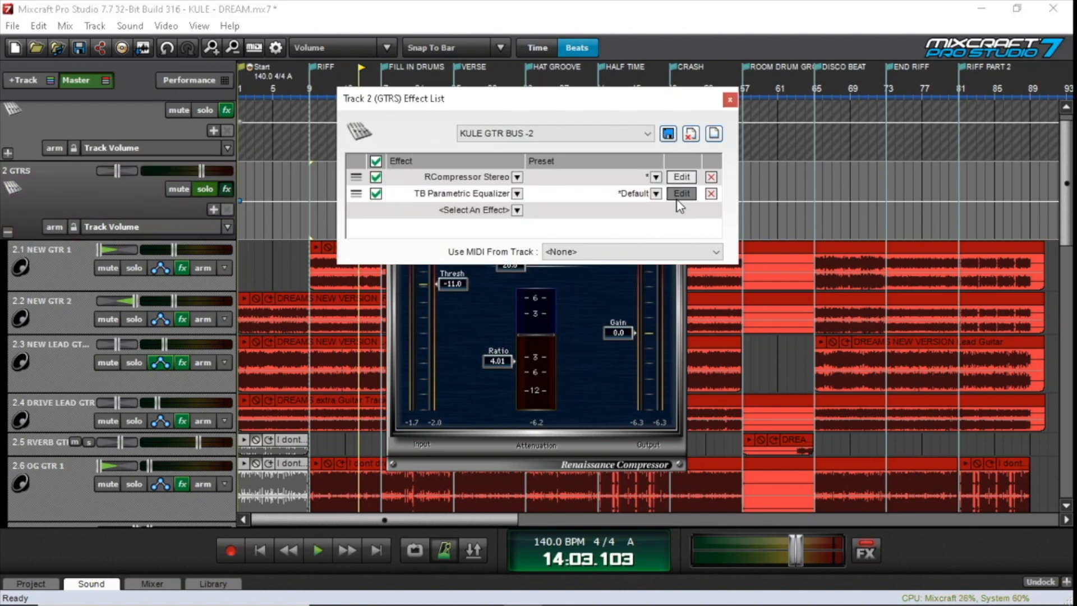
click(680, 194)
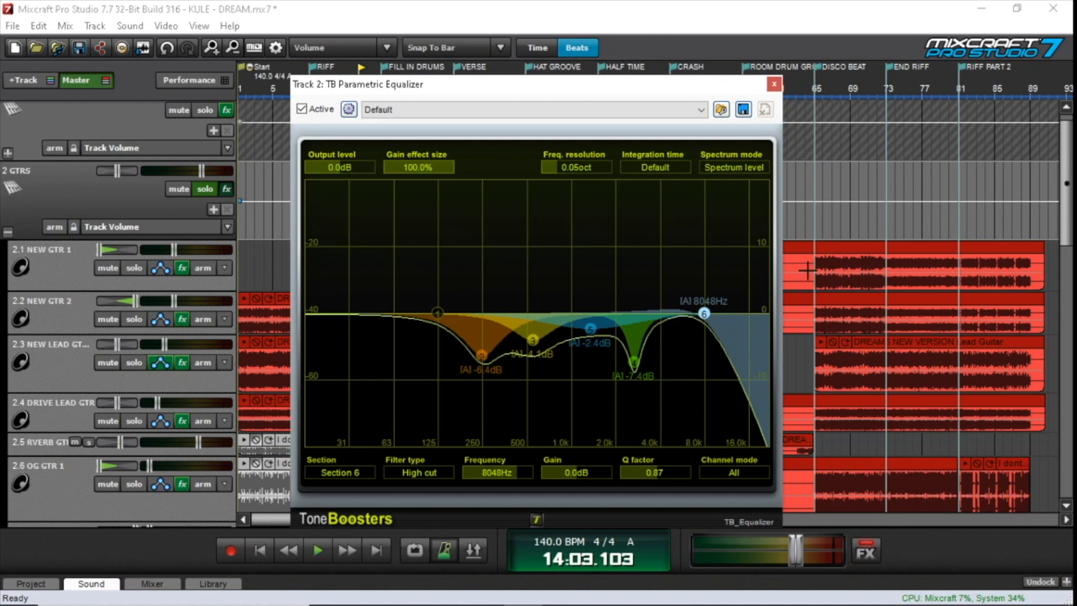
click(482, 354)
click(532, 340)
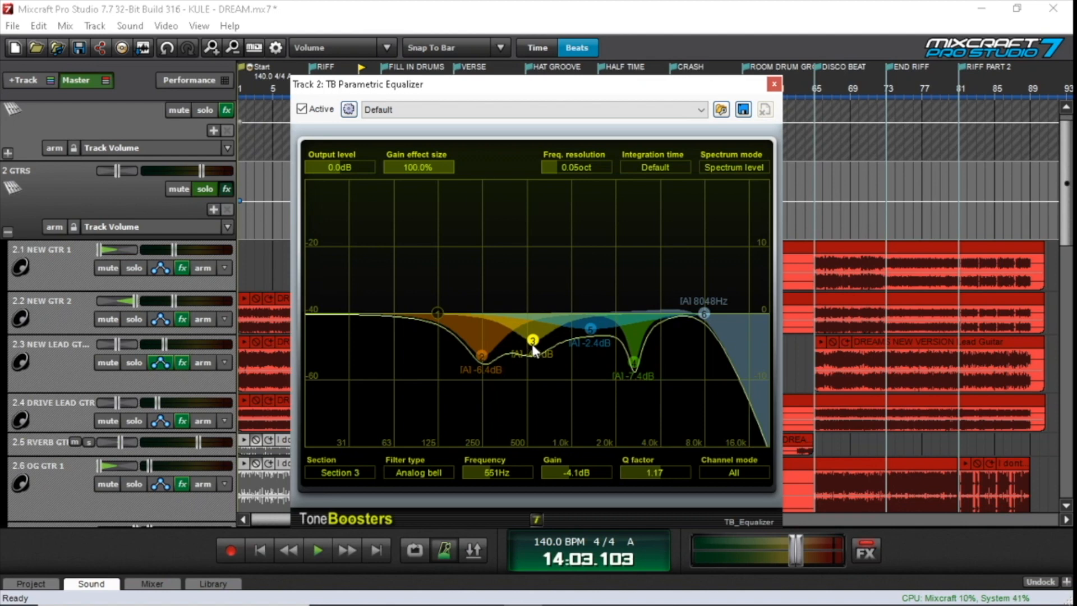
click(588, 328)
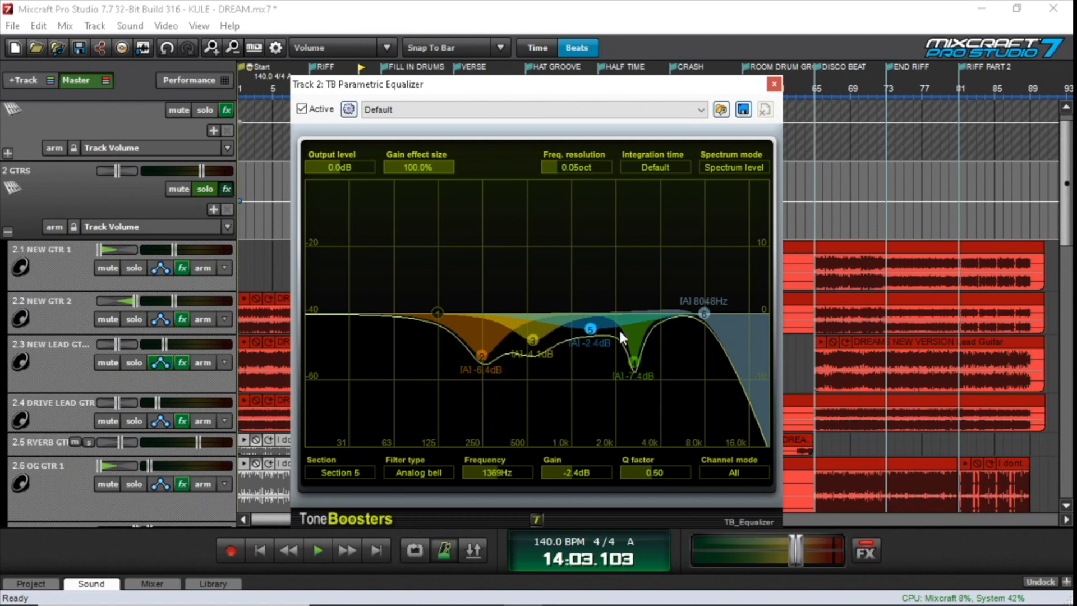
click(633, 363)
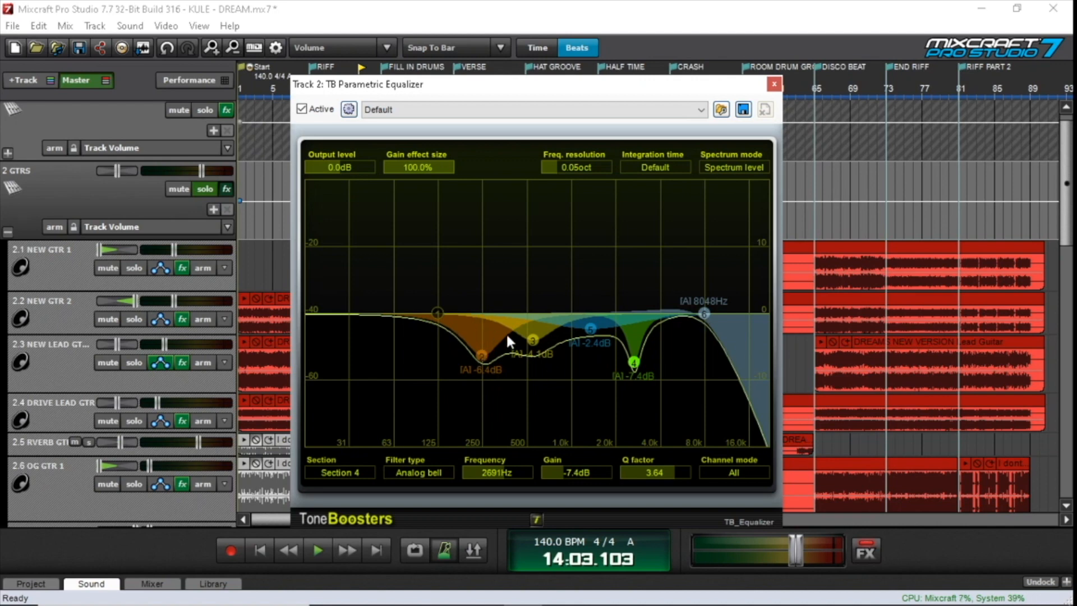
click(703, 313)
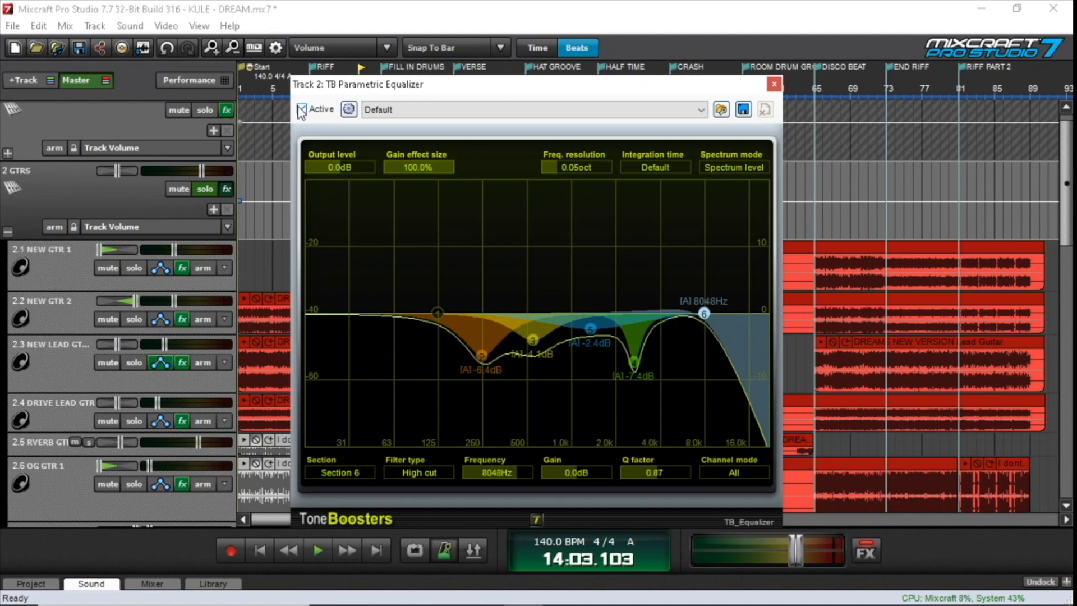
Close the TB Parametric Equalizer, the RCompressor Stereo and the GTRS bus effect list
drag(591, 85, 517, 63)
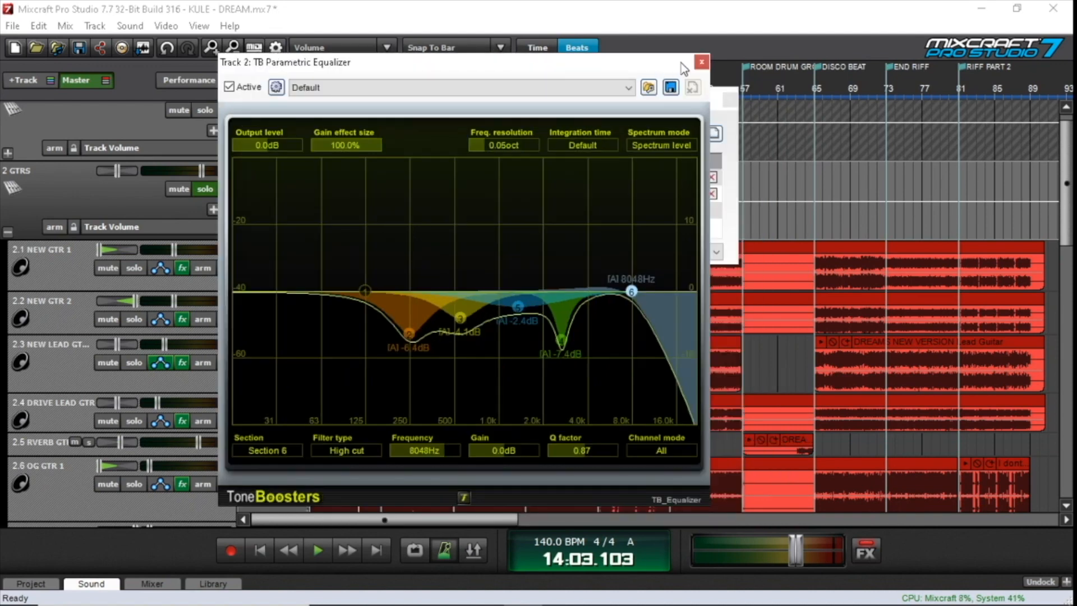
click(700, 63)
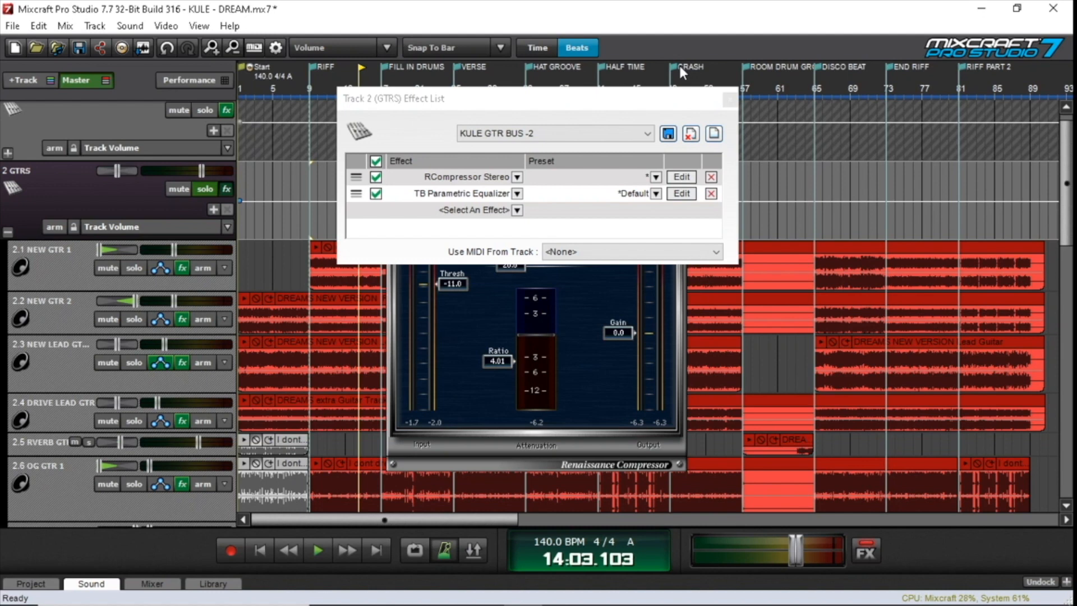
click(591, 305)
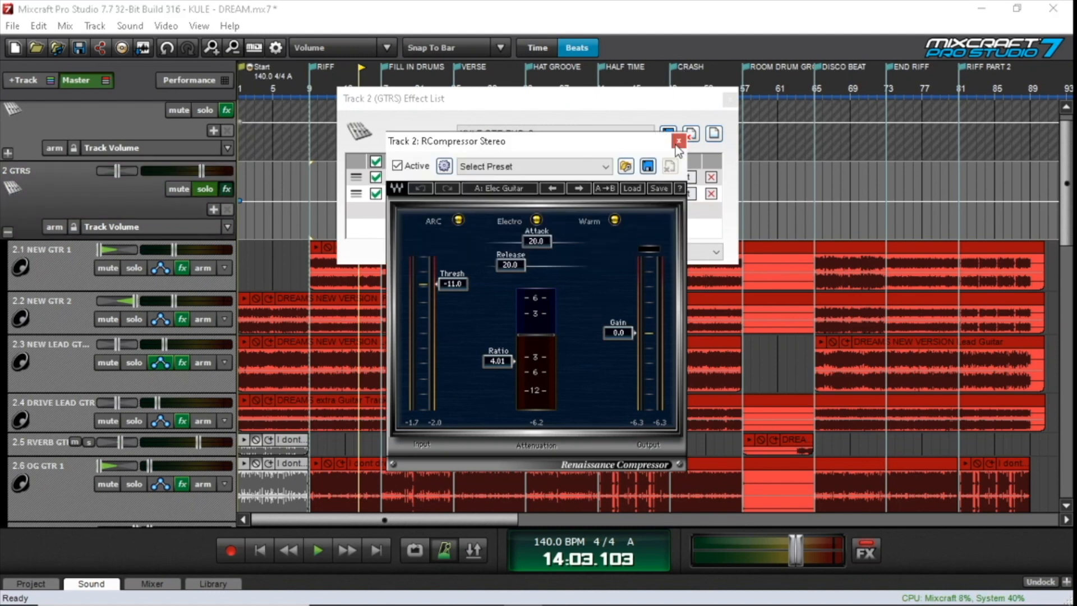
click(678, 142)
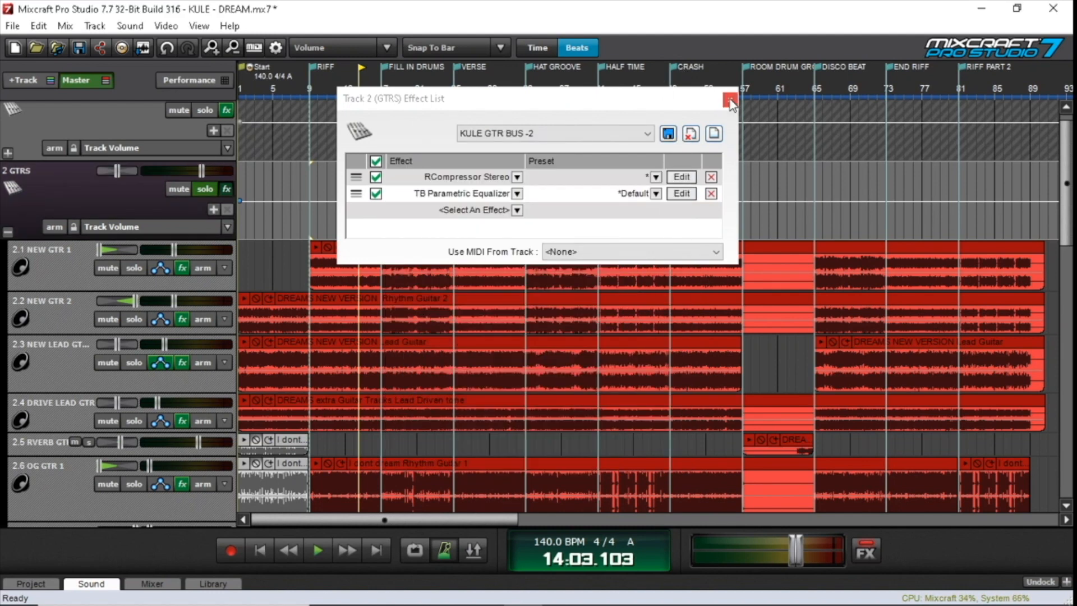
click(729, 101)
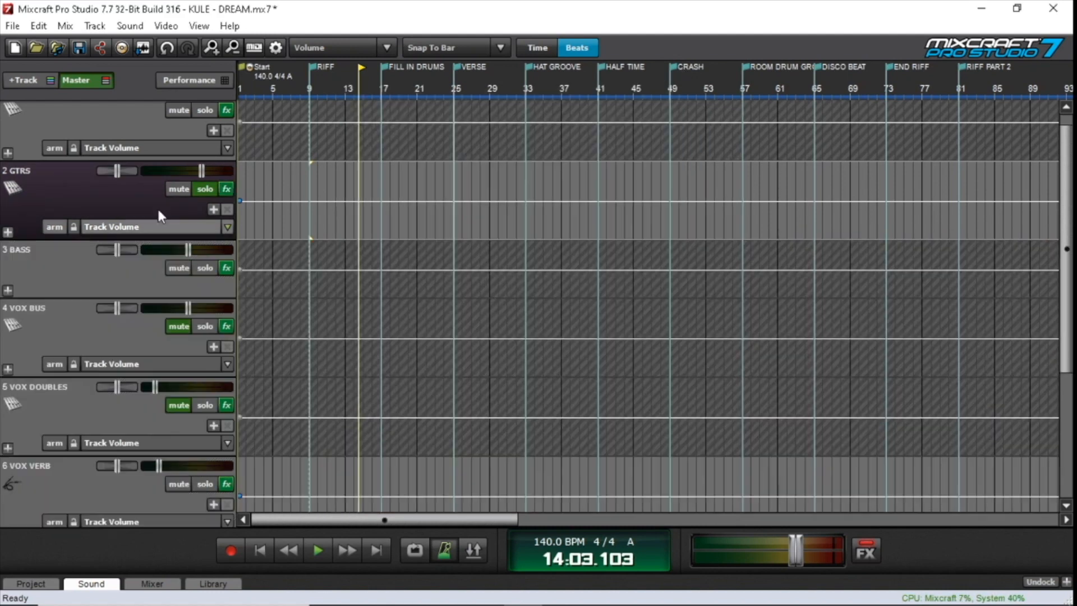
Clear the GTRS bus solo, and briefly expand the BASS tracks before collapsing them again
click(204, 190)
click(8, 290)
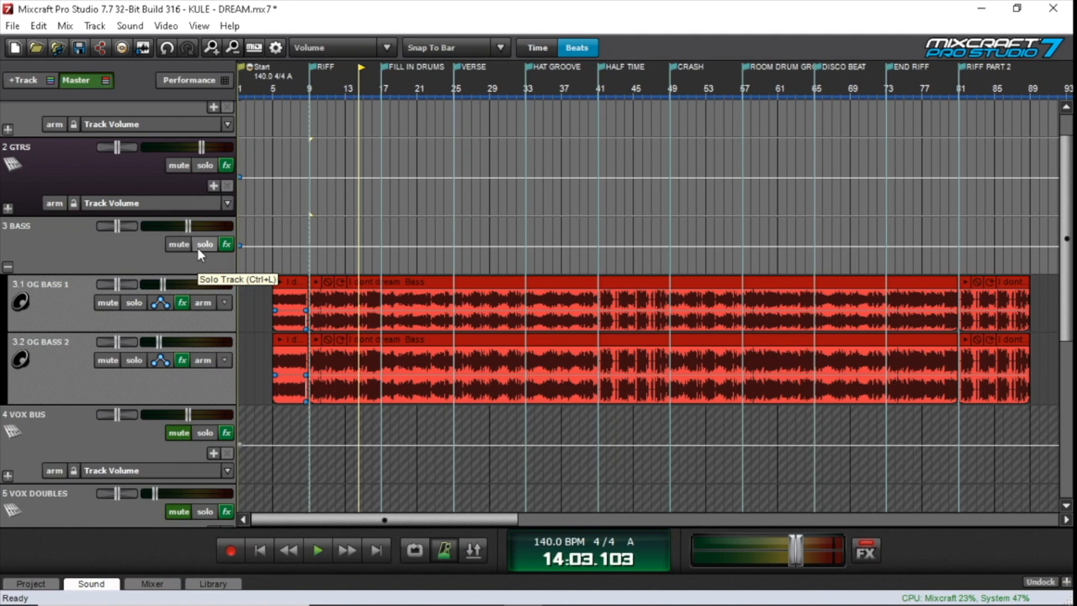
click(8, 266)
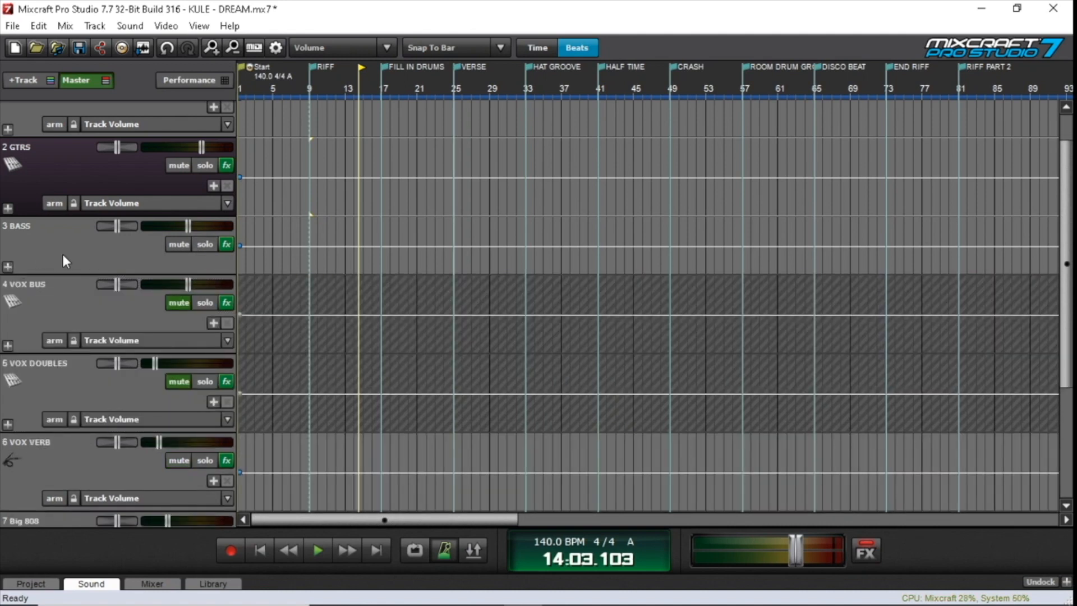